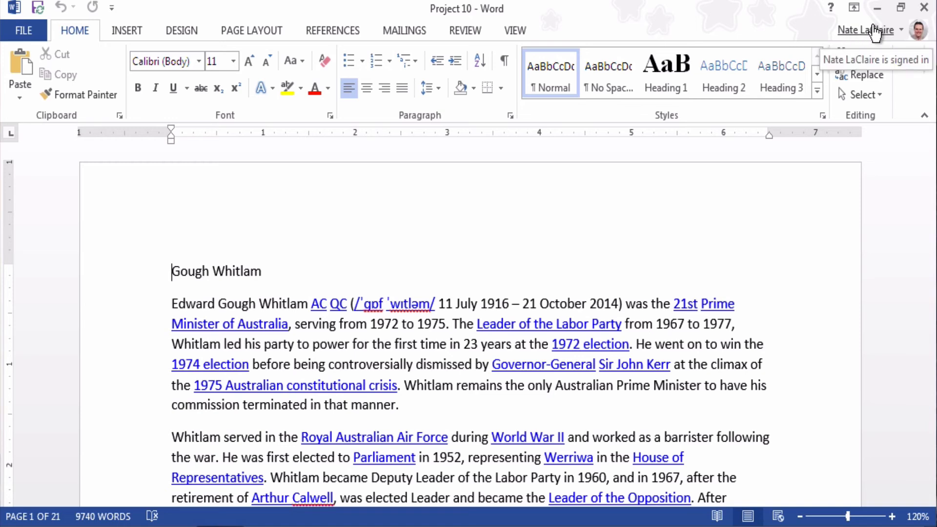
Step: Switch Office to another Microsoft account by entering its e-mail address and password
click(876, 27)
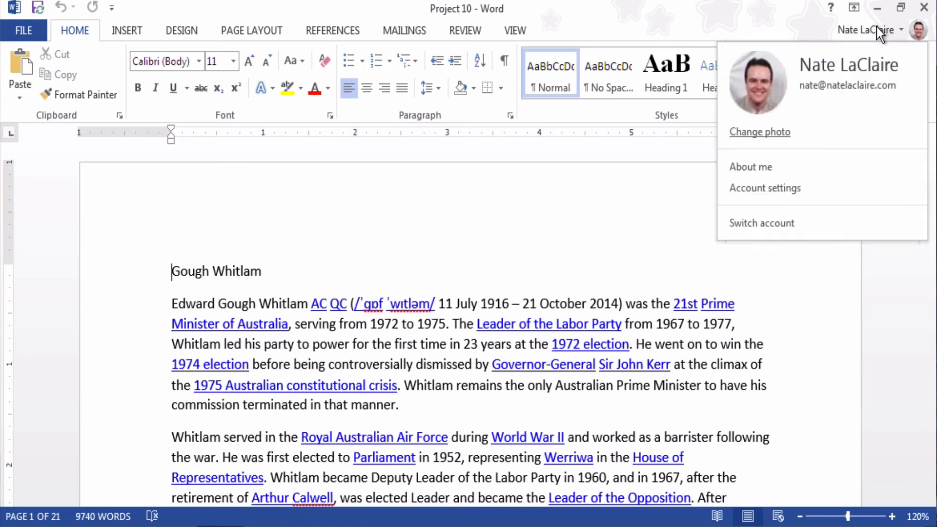
click(770, 224)
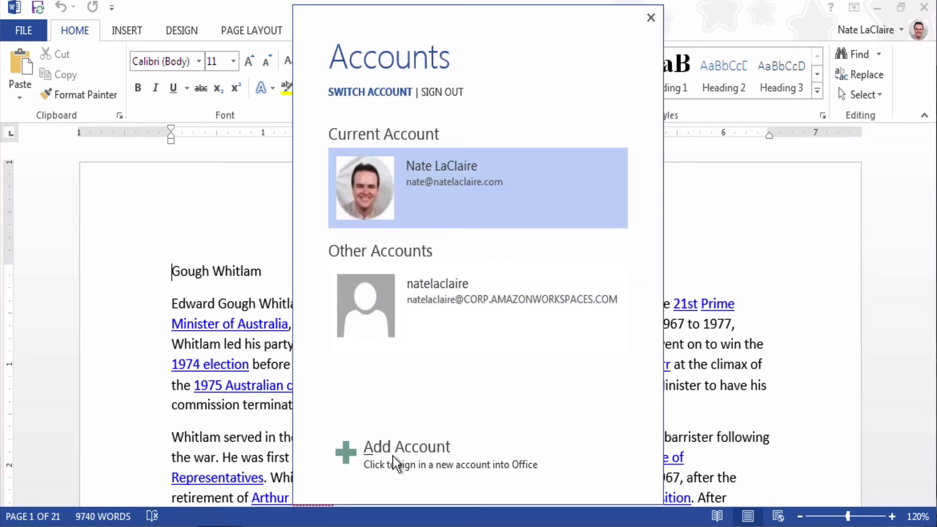
click(393, 457)
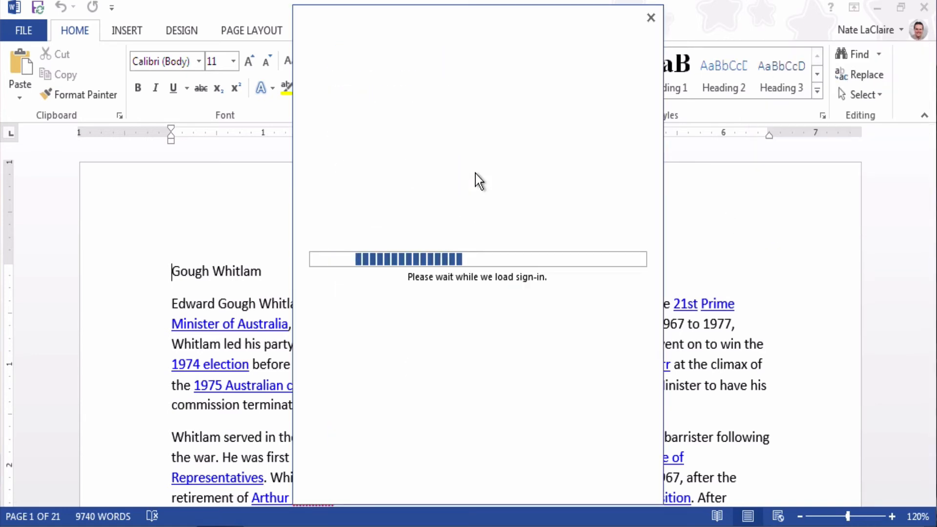
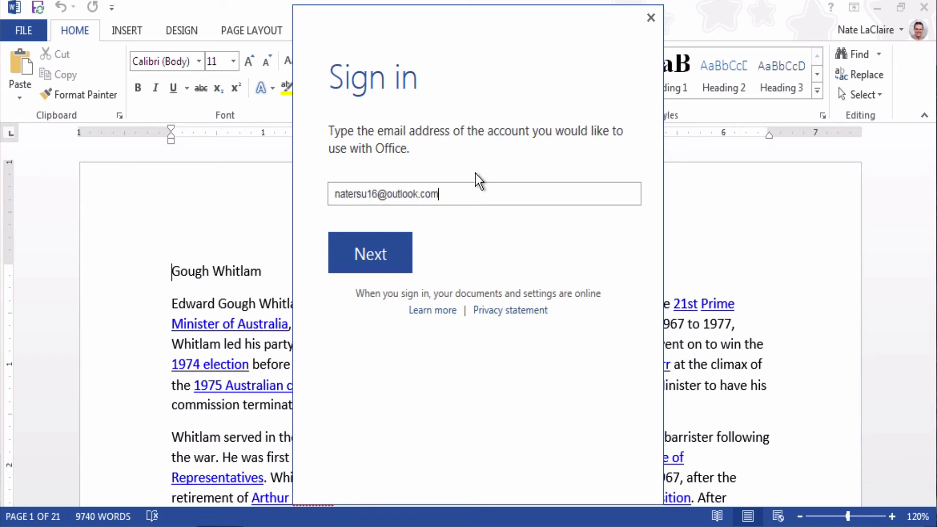
key(Return)
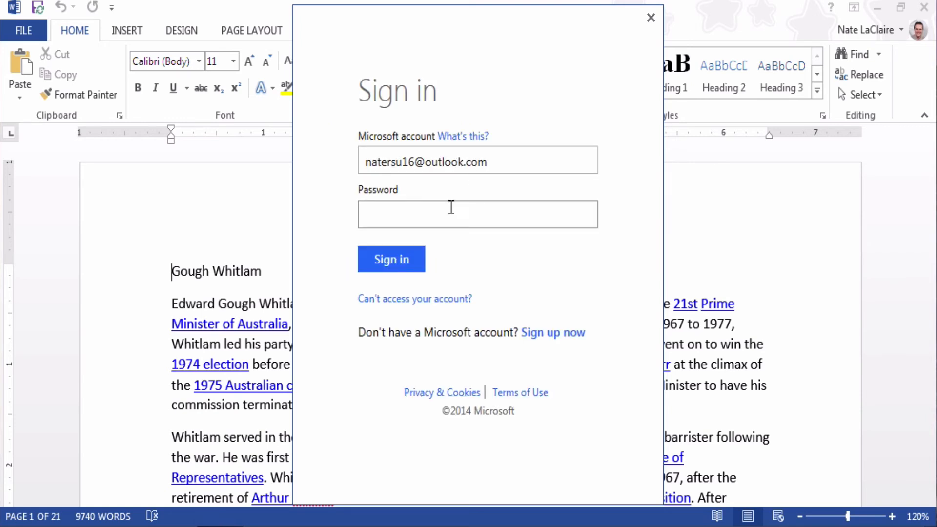
click(450, 206)
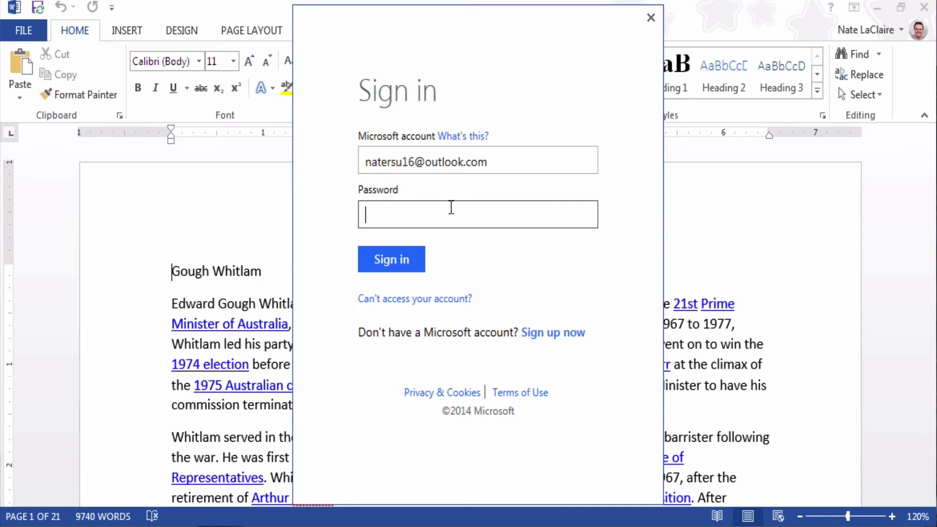
text(************)
key(Tab)
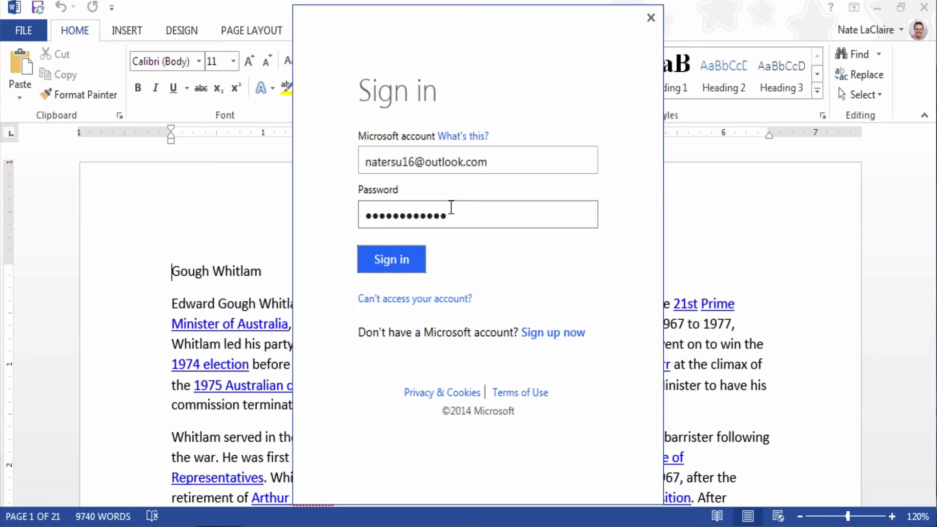
key(Return)
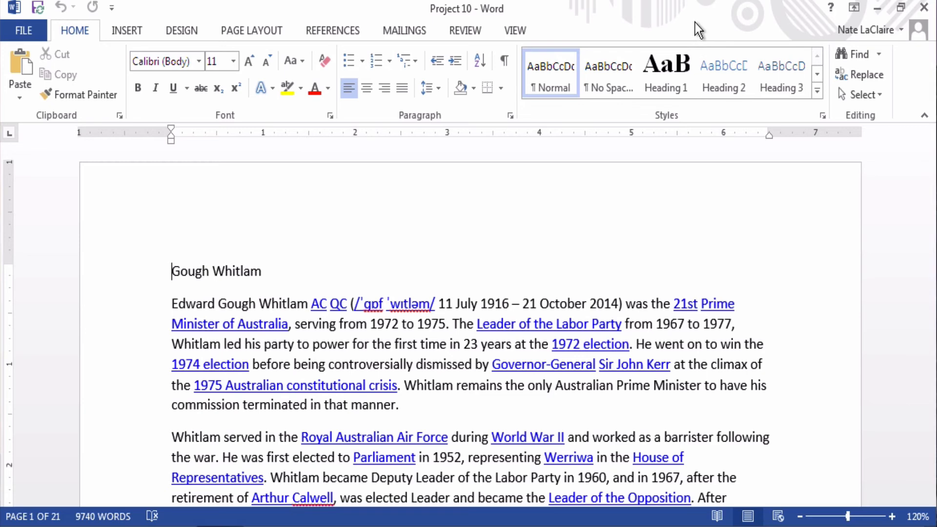
Step: Save the document to OneDrive's Word Projects folder as Project 10 followed by the author's name
click(17, 31)
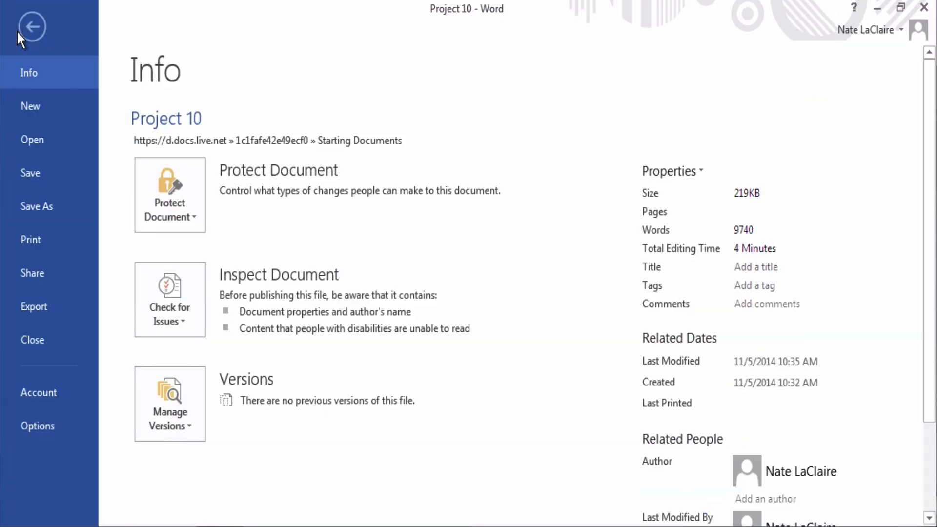
click(46, 214)
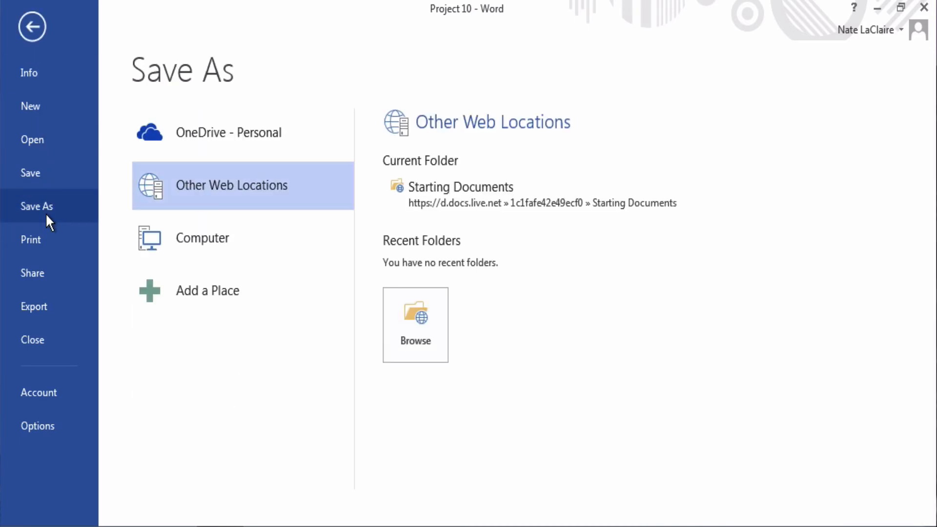
click(203, 133)
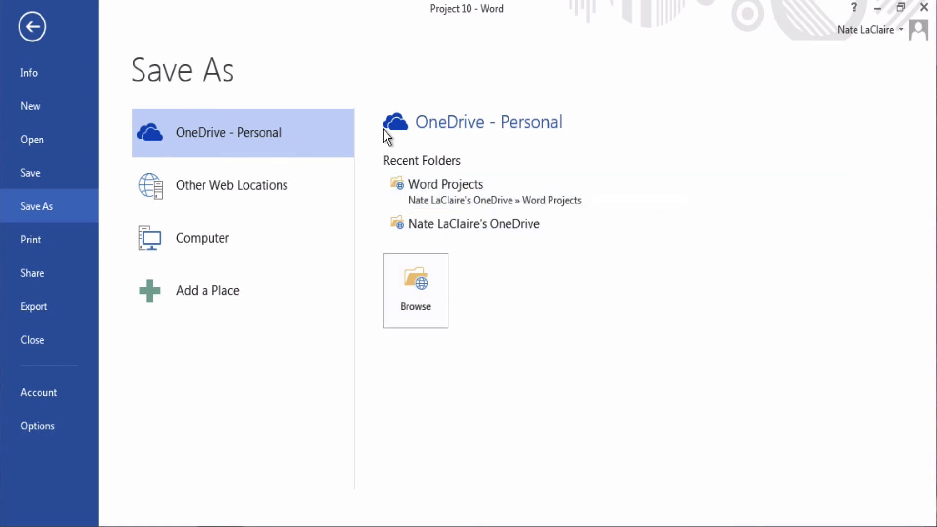
click(426, 191)
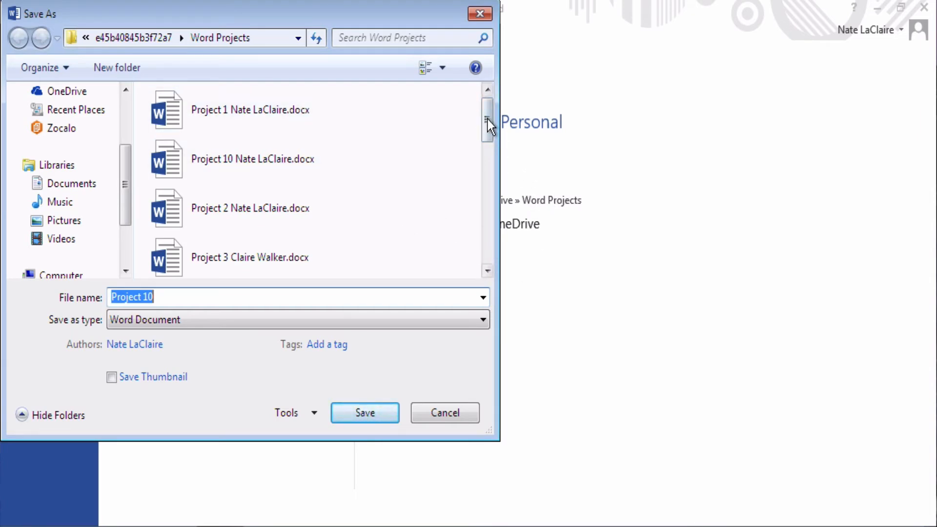
drag(489, 126, 480, 253)
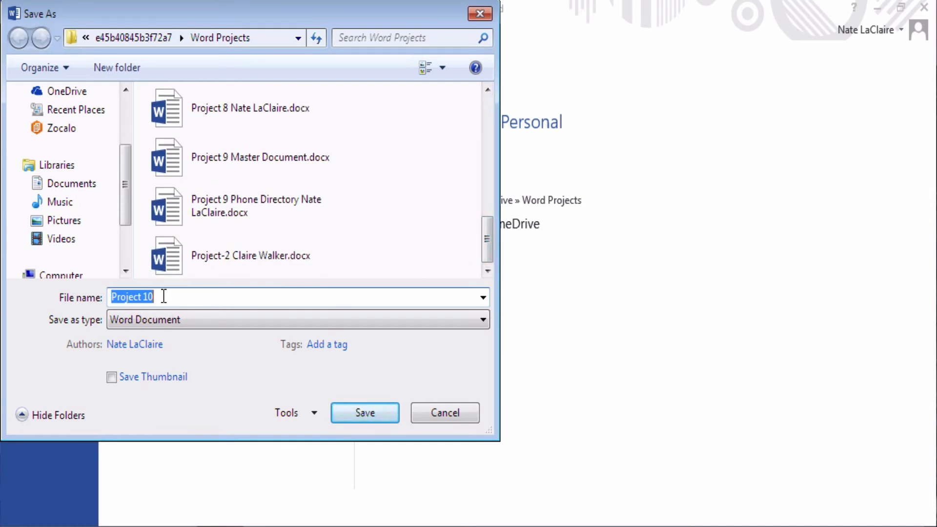
click(164, 296)
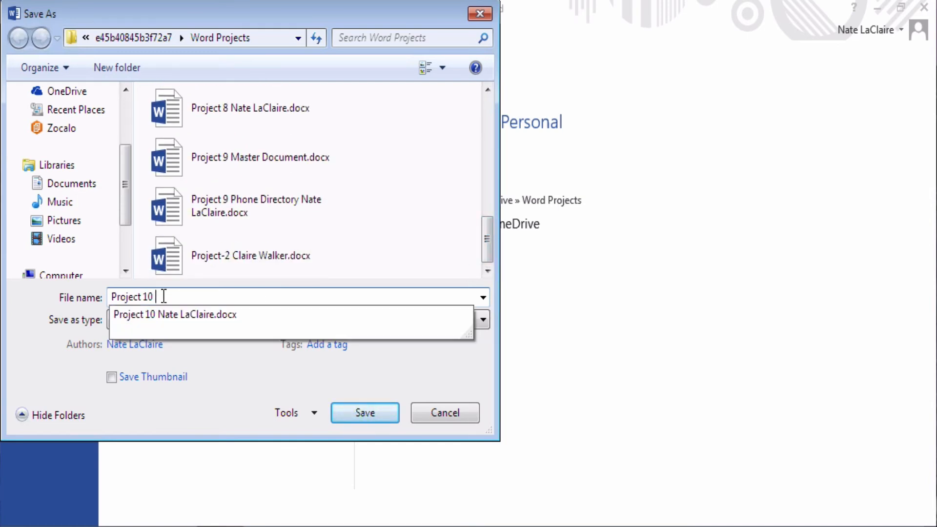
text(Nate)
key(Down)
key(Return)
key(Return)
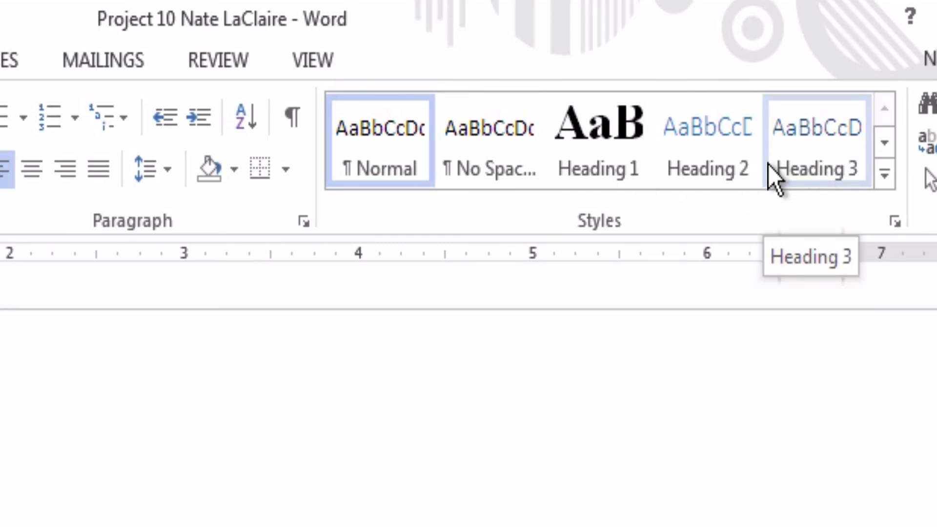
Step: Expand the Home tab's Styles gallery to list every available style
click(885, 170)
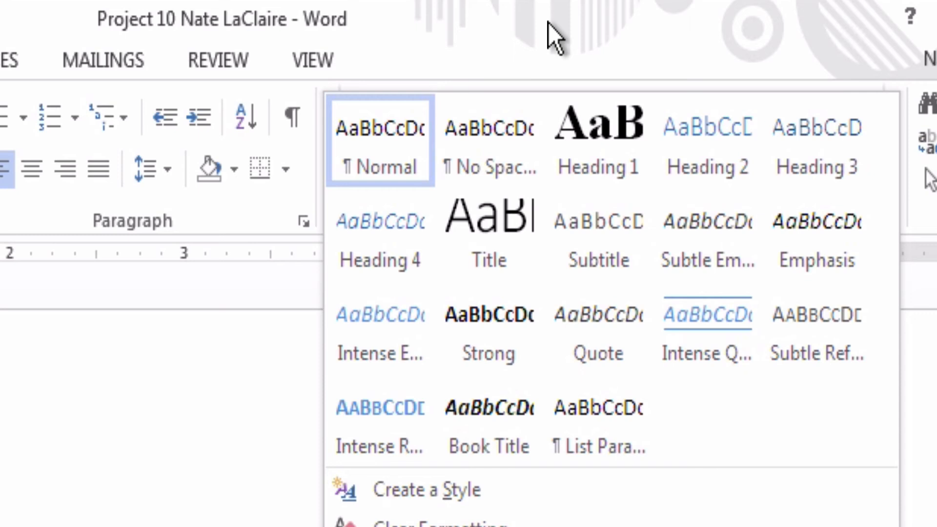
Step: Dismiss the expanded Styles gallery to see the Gough Whitlam text
click(548, 23)
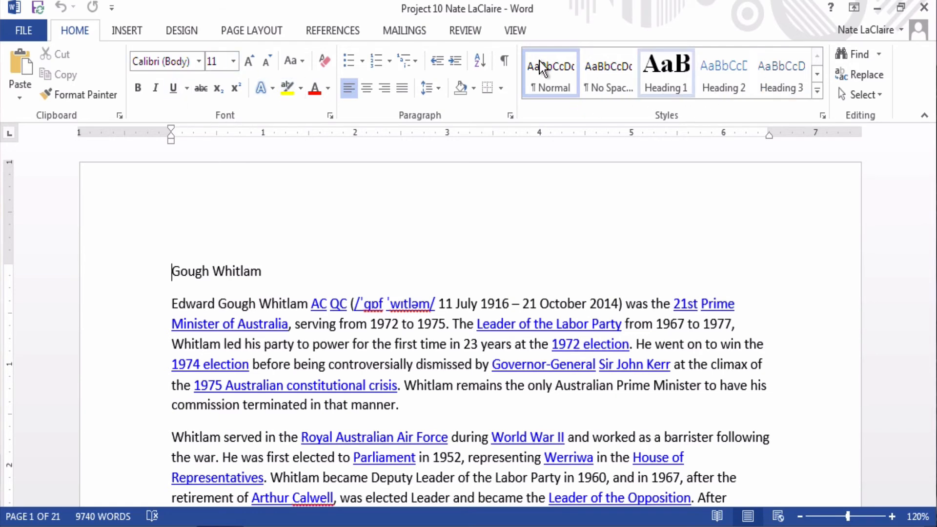
Step: Apply Heading 1 to the Gough Whitlam line and step through the first style rows
click(637, 88)
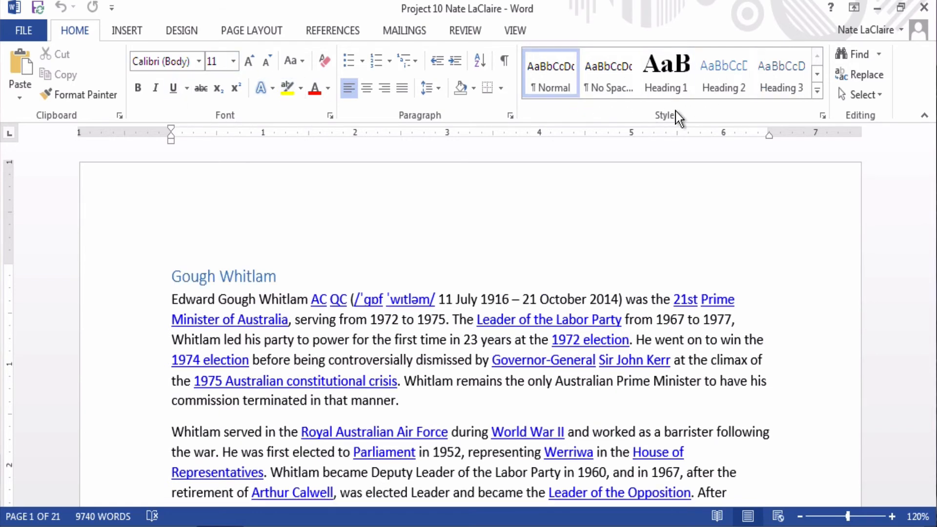
click(818, 75)
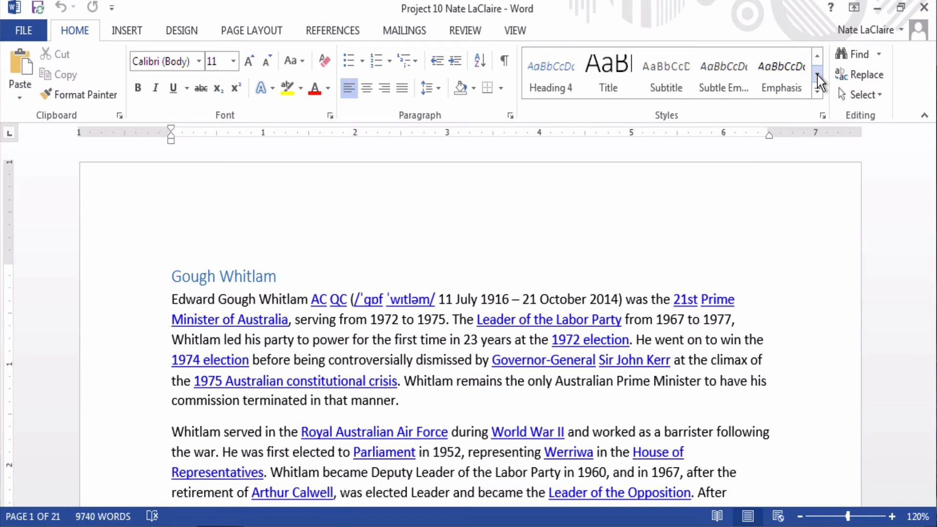
click(817, 76)
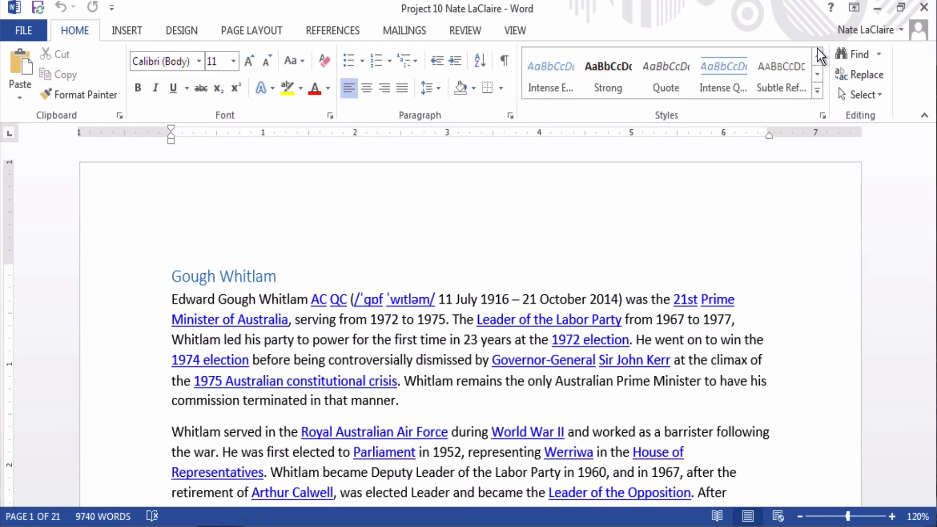
click(818, 53)
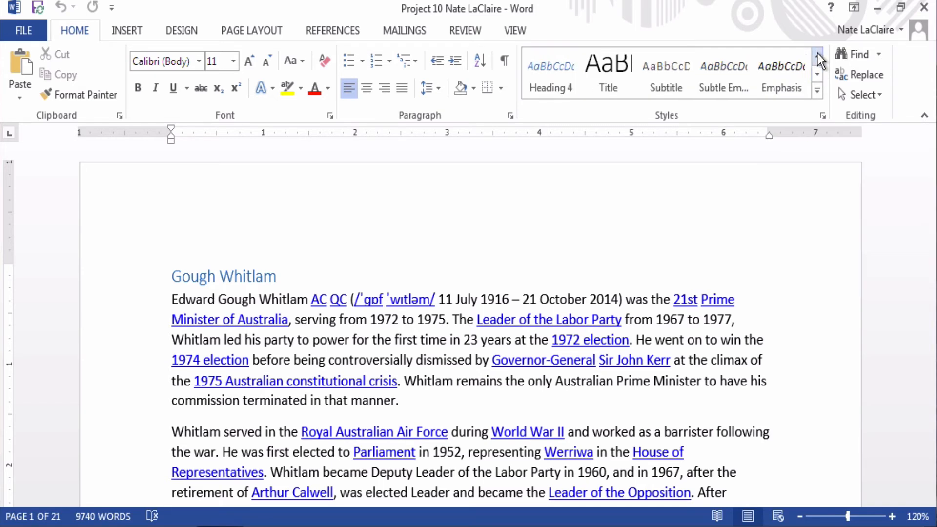
click(817, 54)
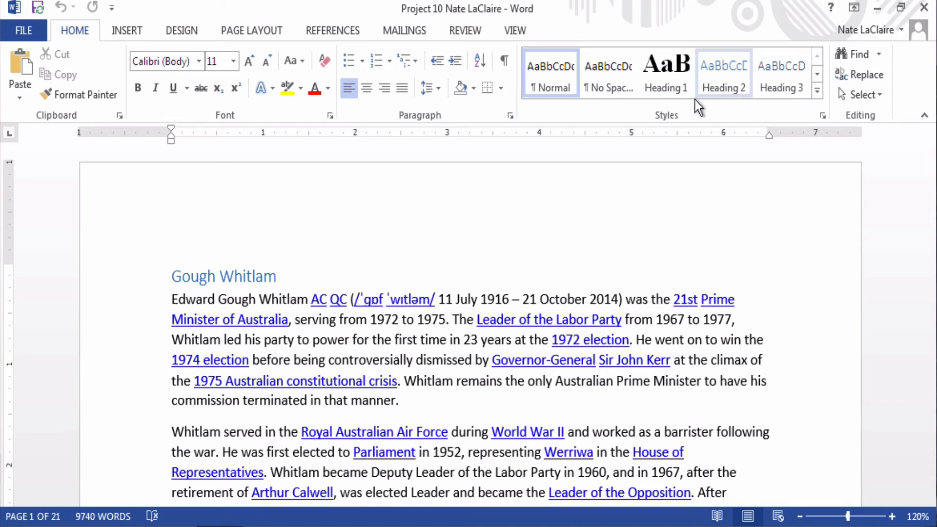
Step: Browse down to the Title, Strong and Quote rows and back, then expand the gallery
click(816, 76)
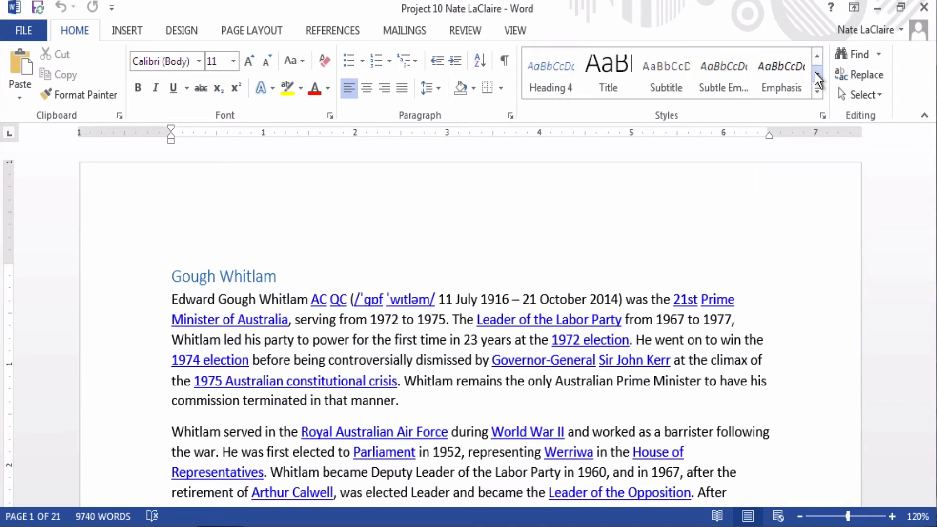
click(815, 72)
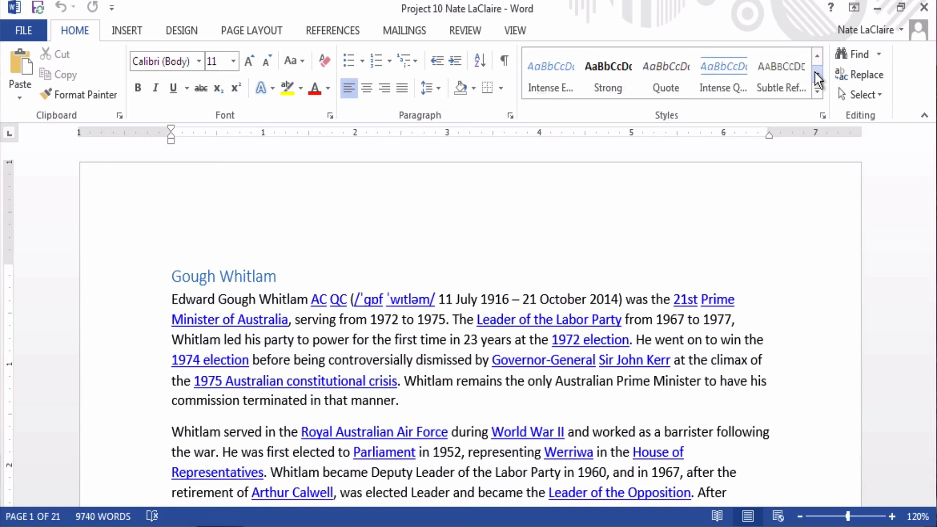
click(815, 72)
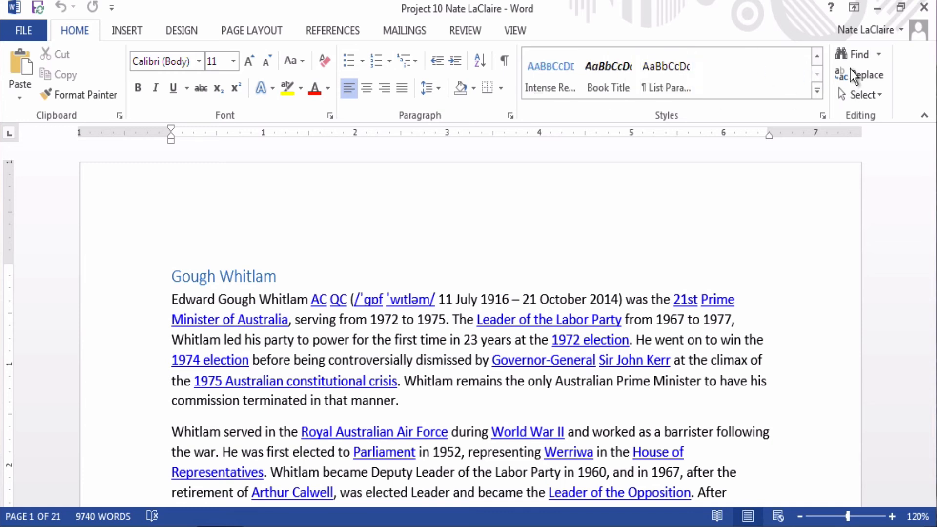
click(818, 57)
click(817, 56)
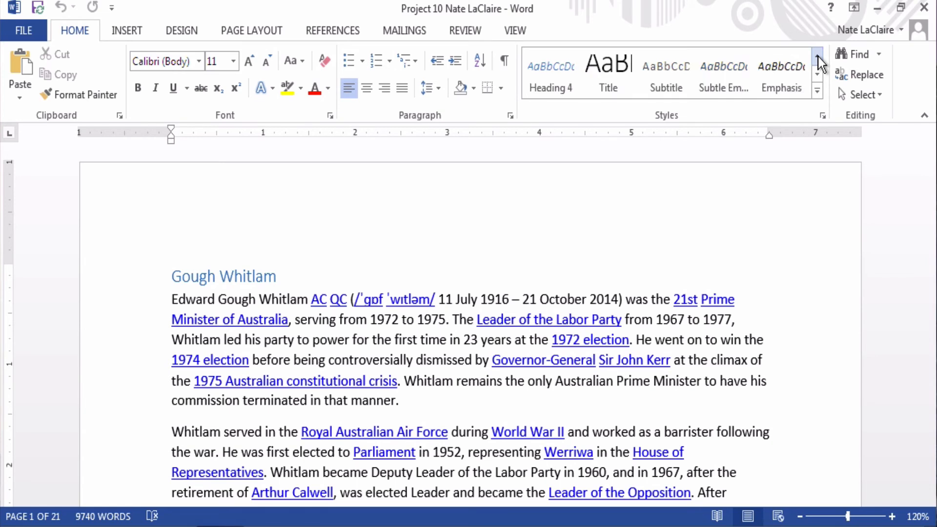
click(817, 56)
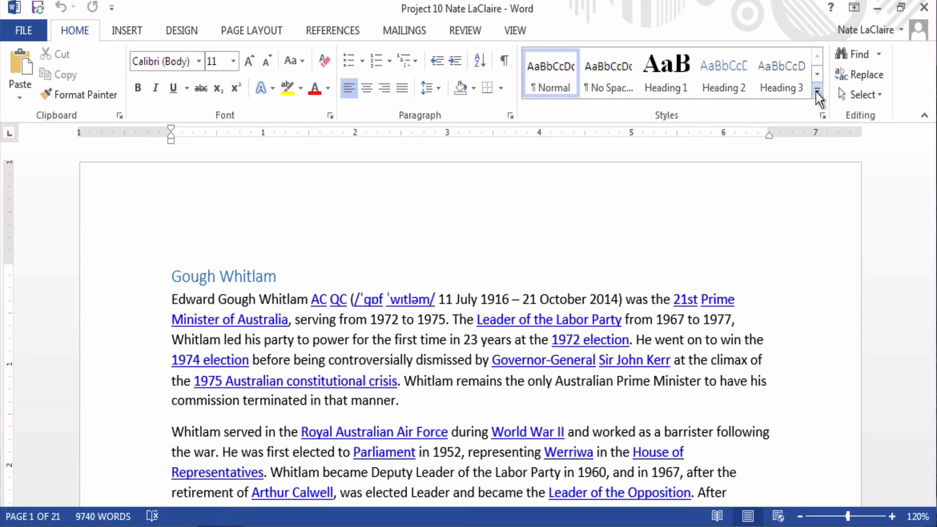
click(817, 93)
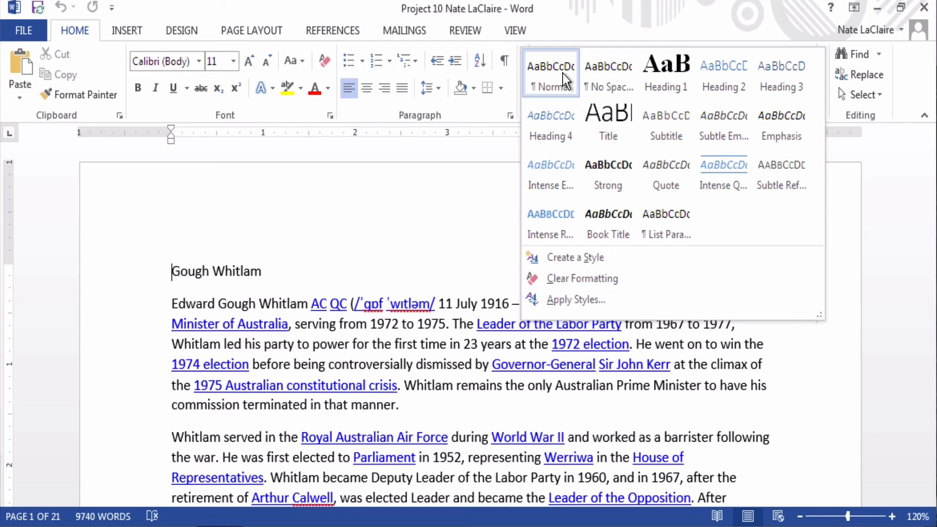
Step: Pick Normal for the Gough Whitlam line and place the cursor back in it
click(563, 74)
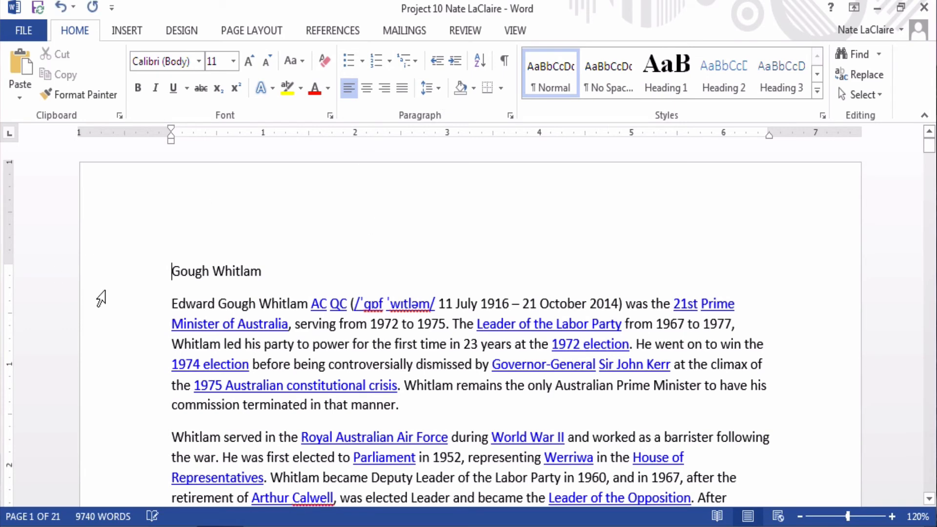
click(188, 272)
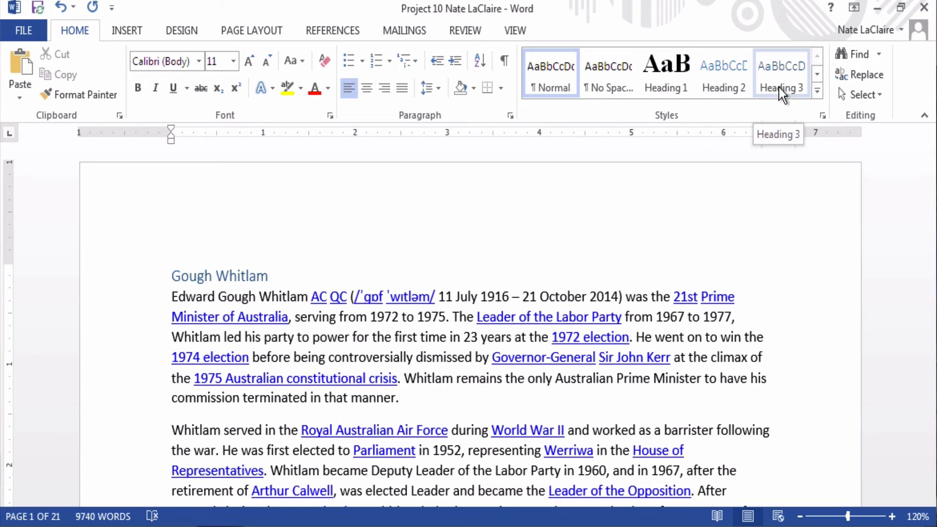
click(817, 94)
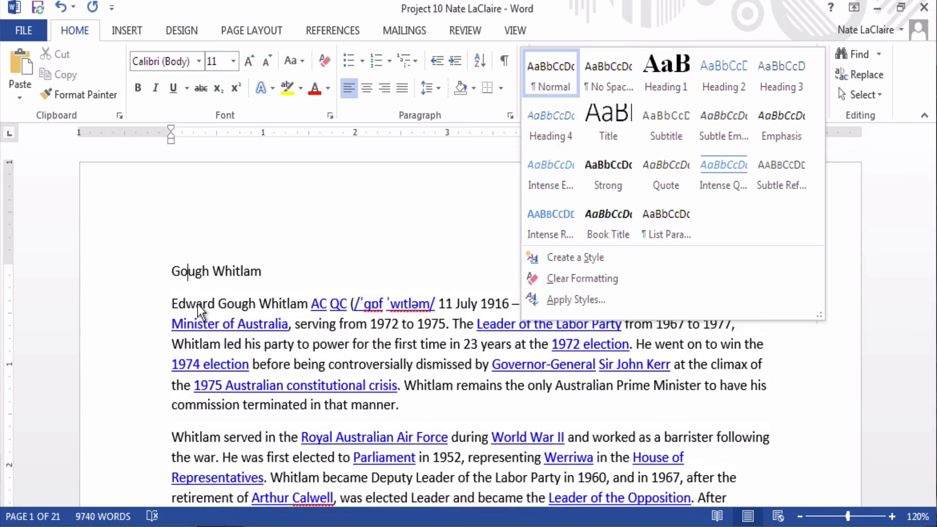
click(199, 309)
click(187, 306)
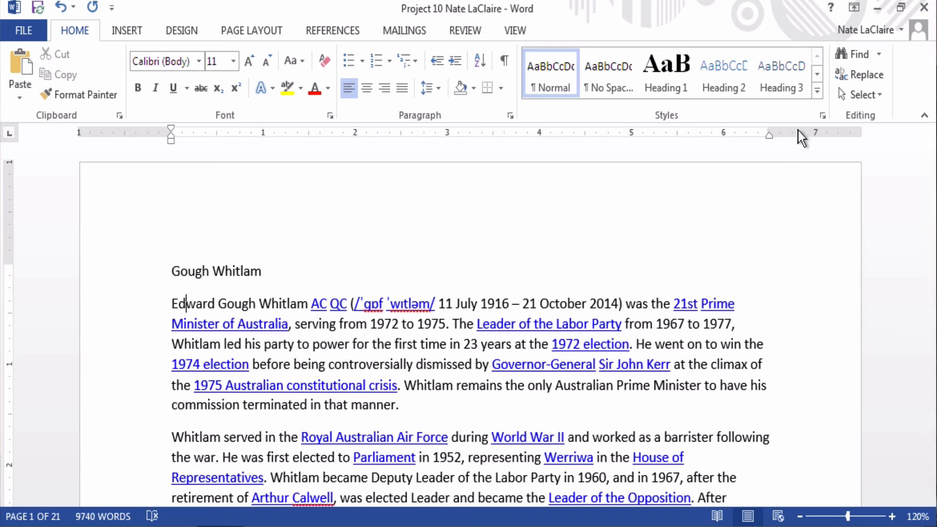
click(817, 90)
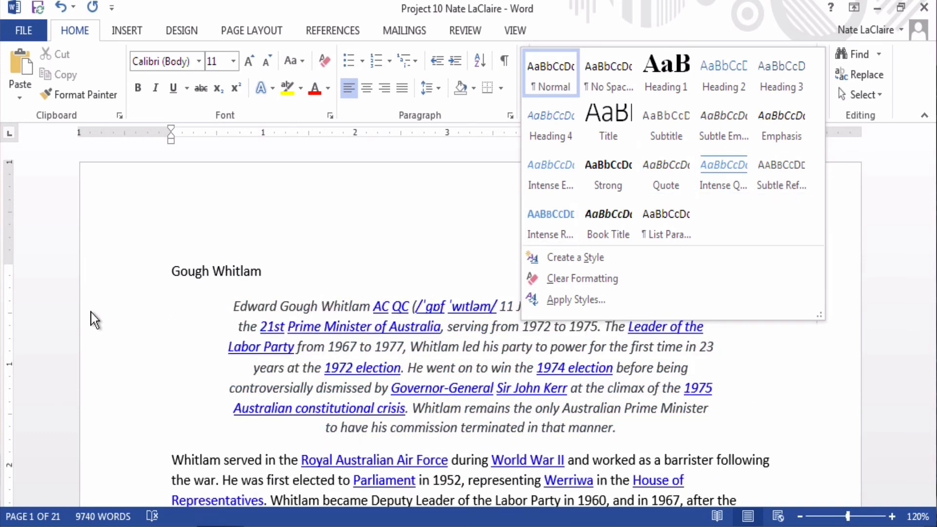
click(224, 454)
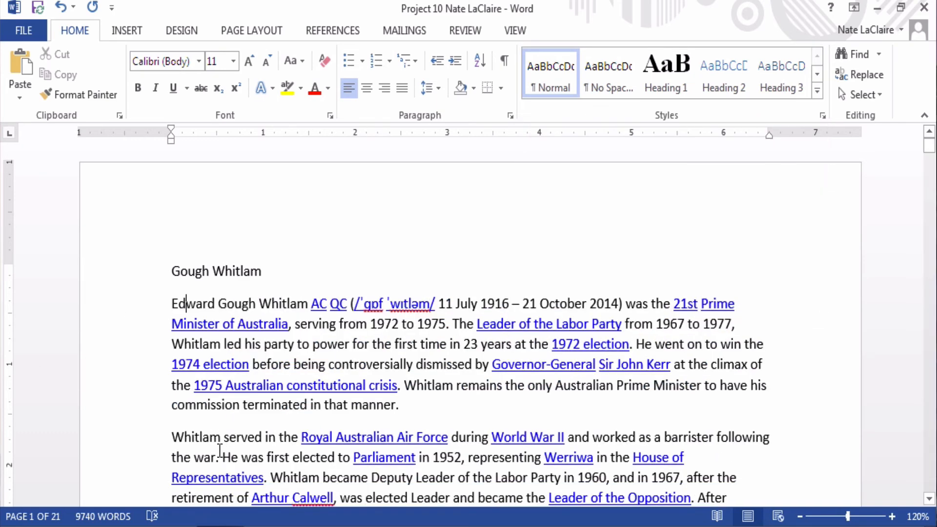
Step: Select 'Edward Gough Whitlam' in the first paragraph and expand the Styles gallery
click(194, 303)
drag(172, 305, 290, 312)
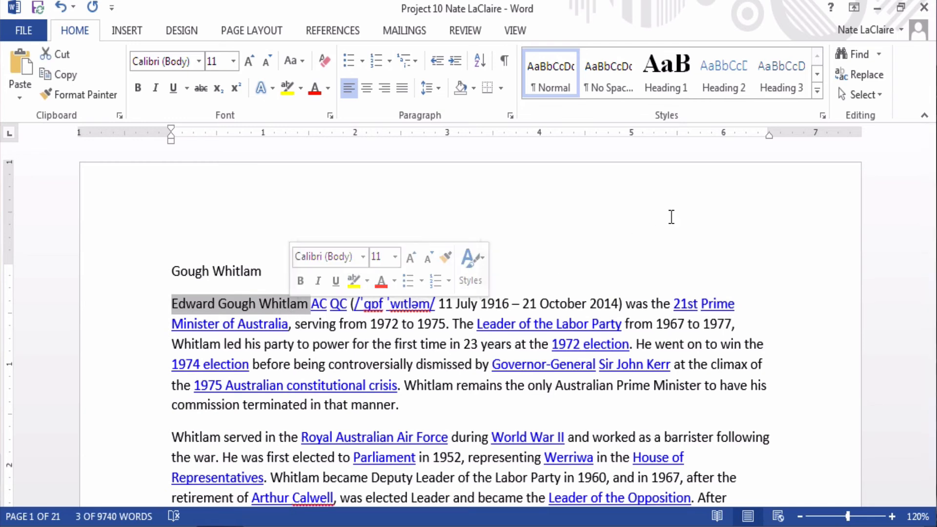
click(816, 91)
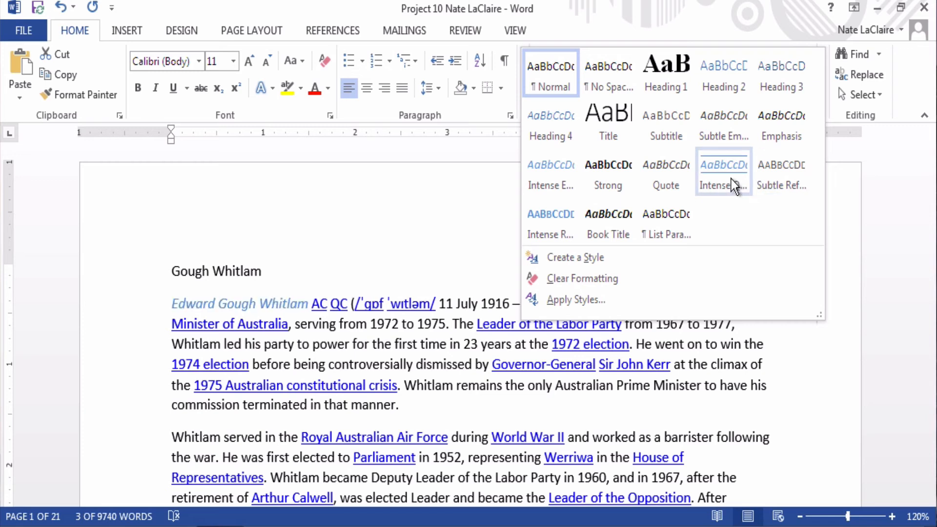
Step: Dismiss the styles list without Intense Quote, then select the Gough Whitlam title line
click(309, 326)
click(309, 326)
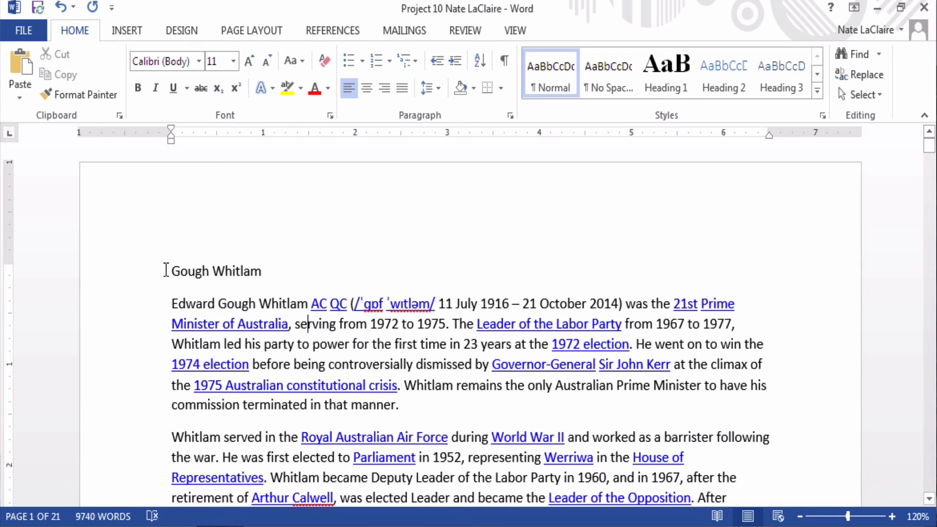
drag(166, 270, 285, 268)
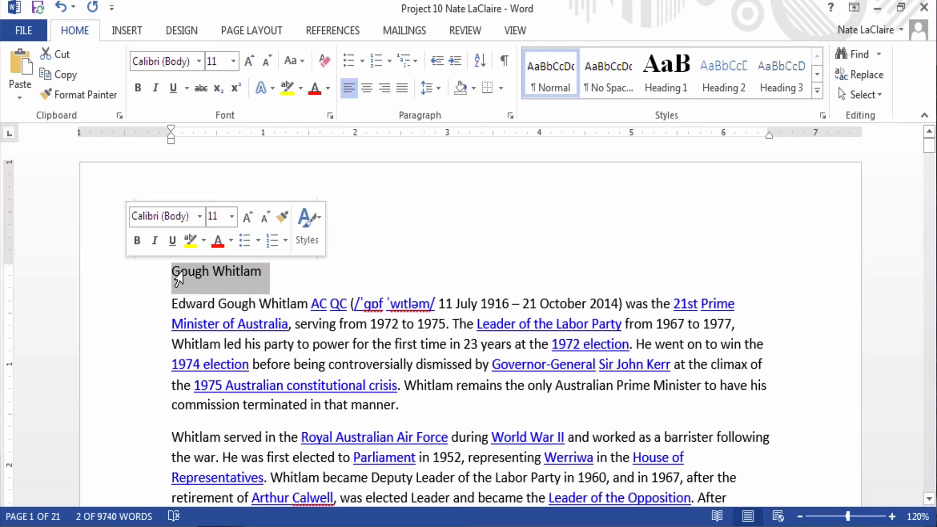
Step: Select the whole Gough Whitlam line from the left margin and expand the Styles gallery
click(310, 277)
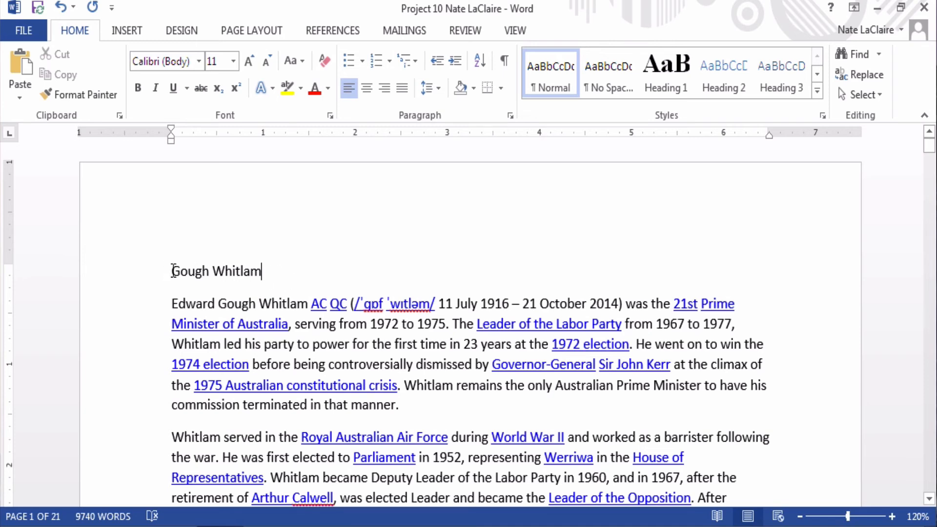
drag(171, 271, 250, 277)
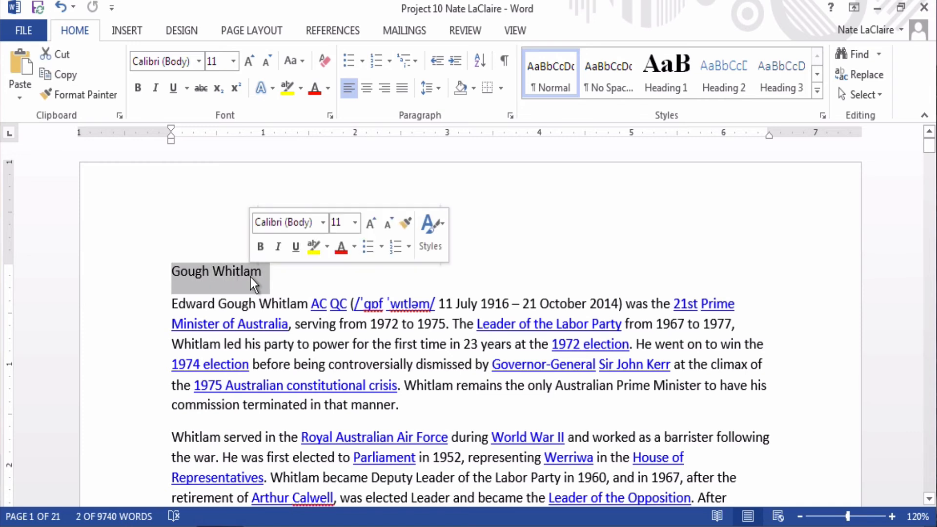
click(292, 274)
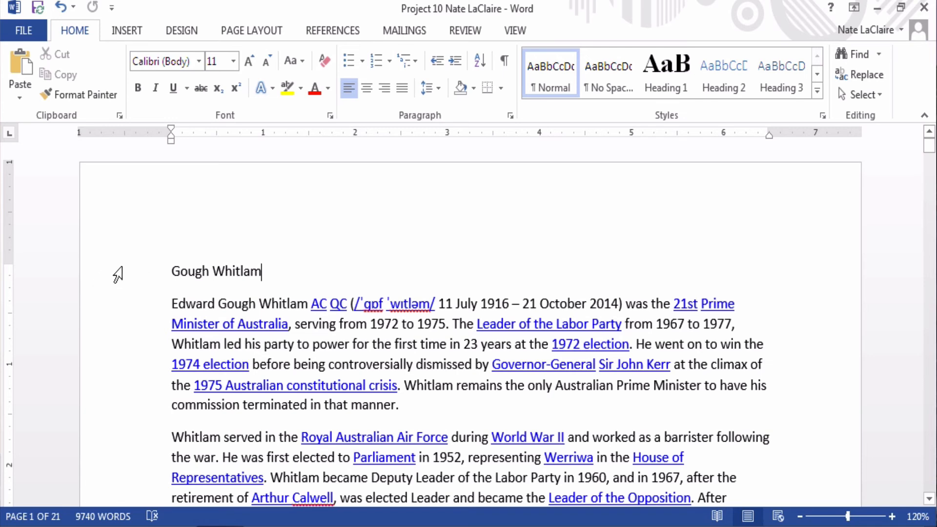
click(117, 275)
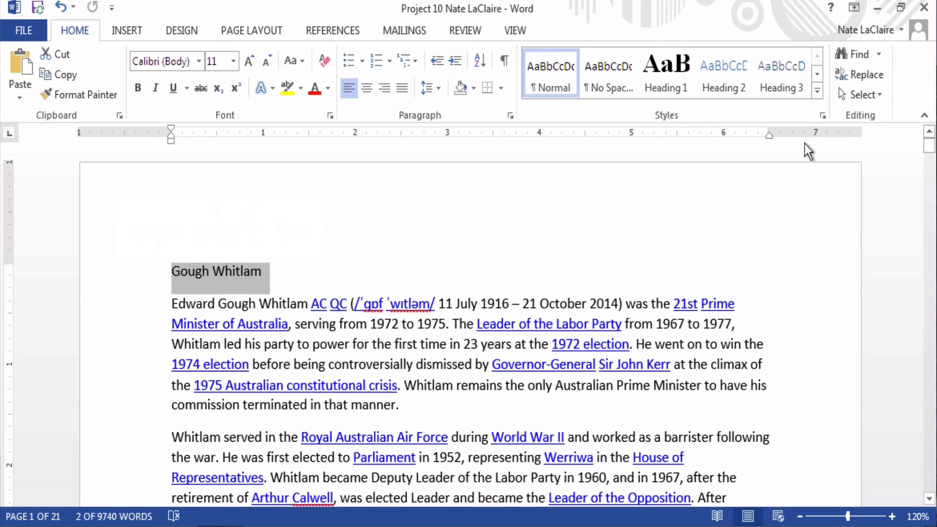
click(816, 92)
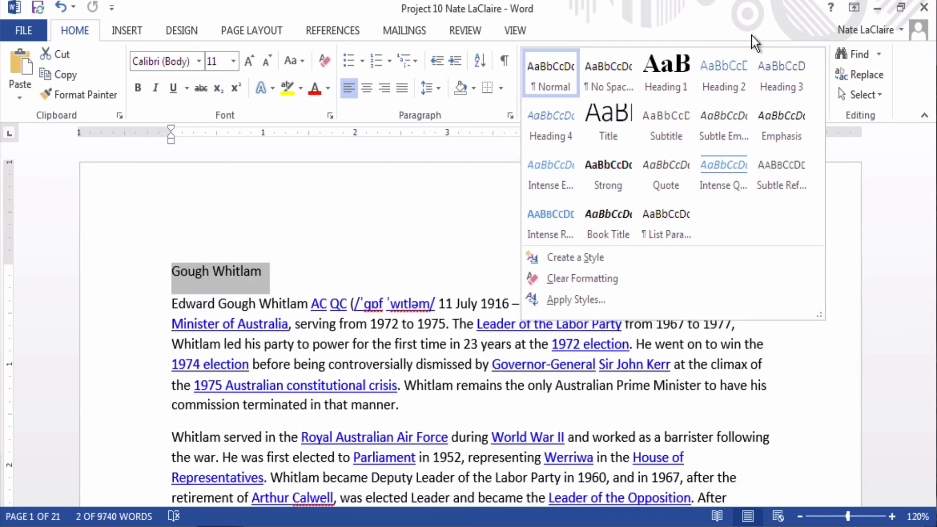
Step: Format the Gough Whitlam line with the Title style, Calibri Light 28 pt
click(751, 36)
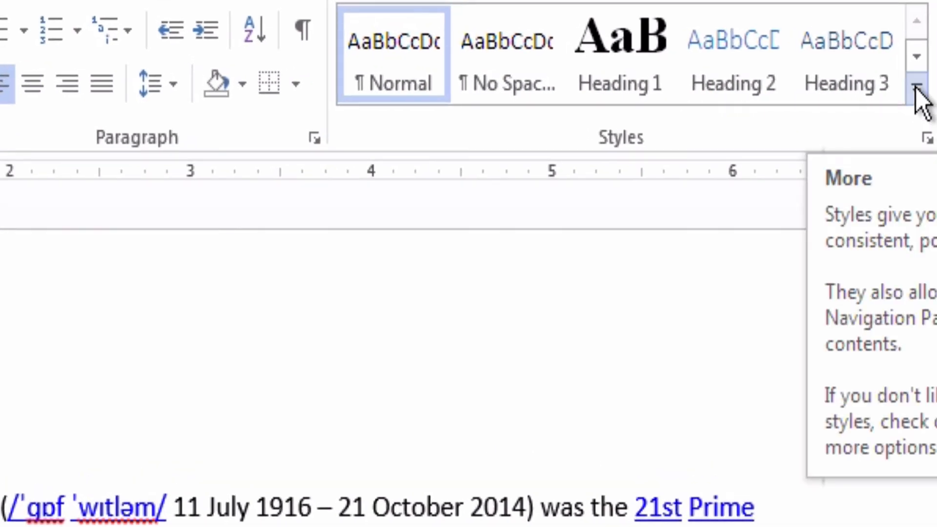
click(915, 88)
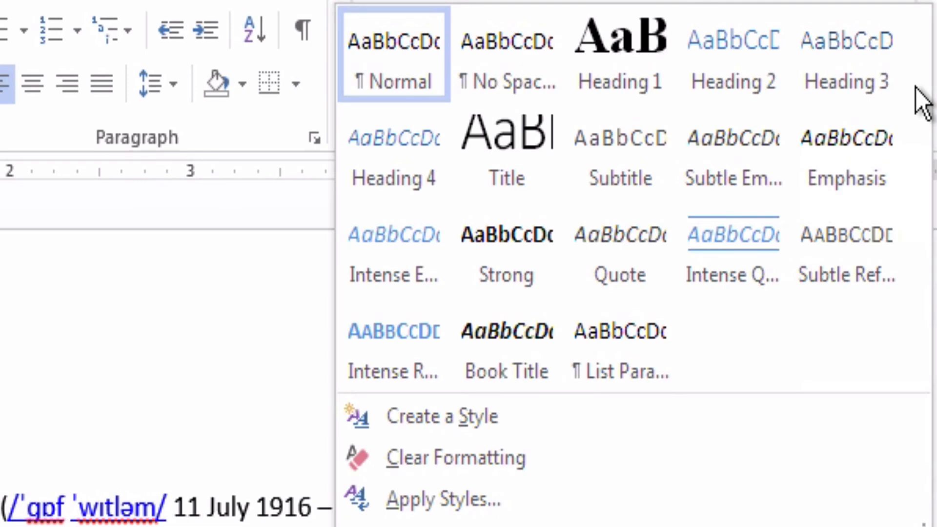
click(508, 135)
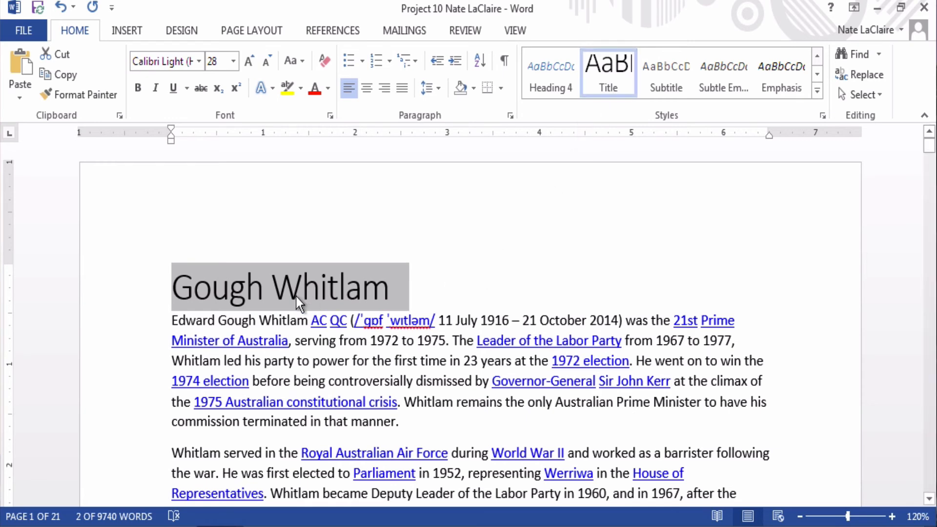
click(277, 283)
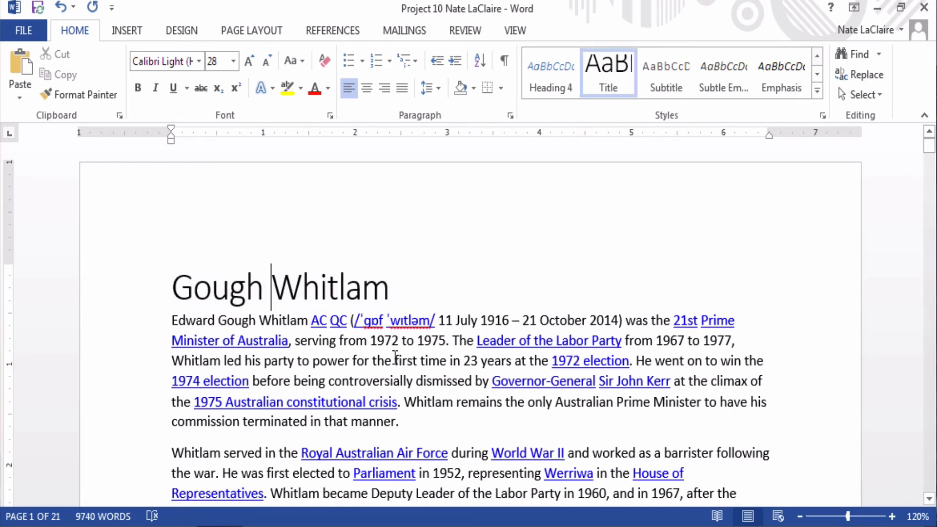
Step: Scroll down past the introduction until the Contents list is visible
scroll(396, 359, down, 3)
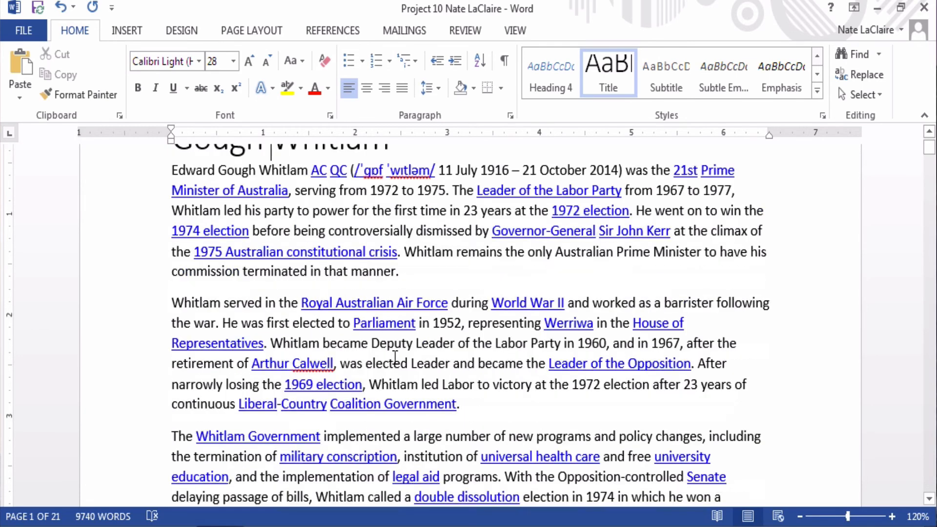
scroll(395, 358, down, 3)
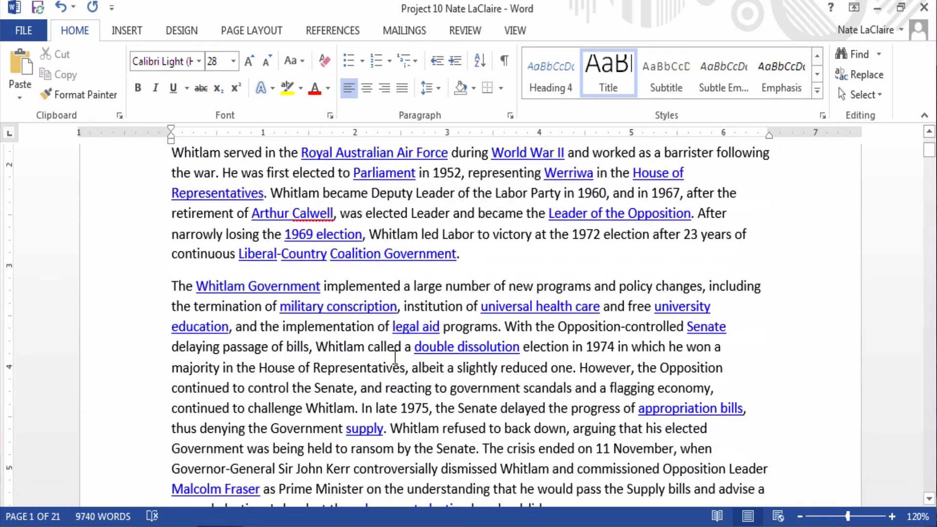
scroll(396, 358, down, 5)
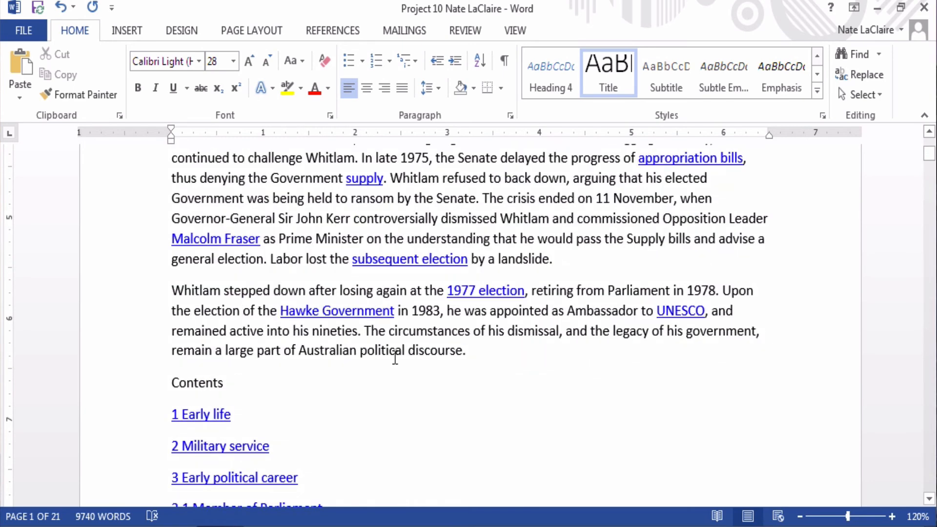
scroll(395, 358, down, 1)
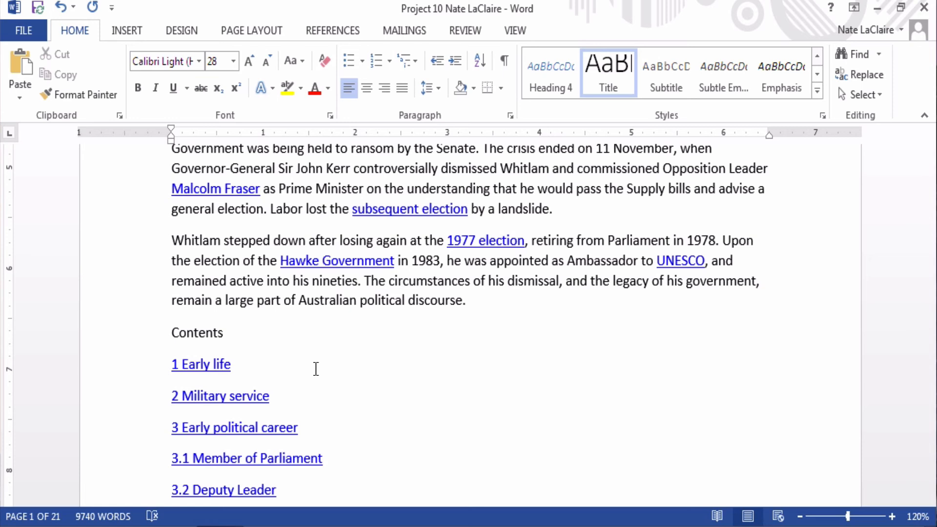
Step: Place the cursor before '1 Early life' and scroll down past the contents to the Early life line
click(171, 360)
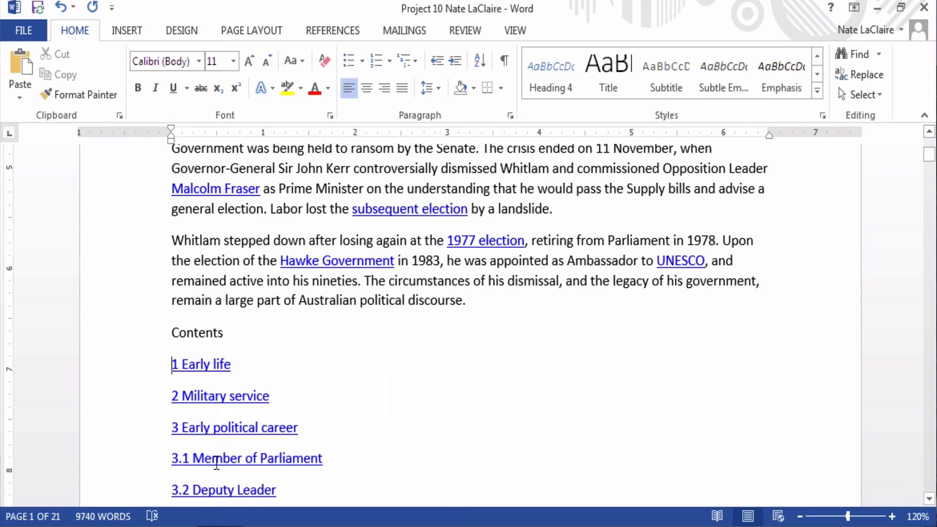
scroll(363, 460, down, 1)
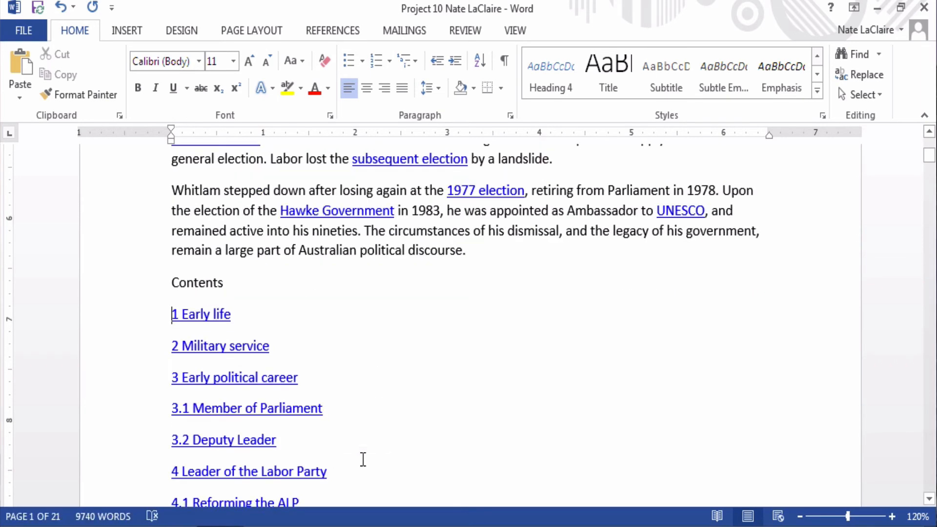
scroll(363, 459, down, 1)
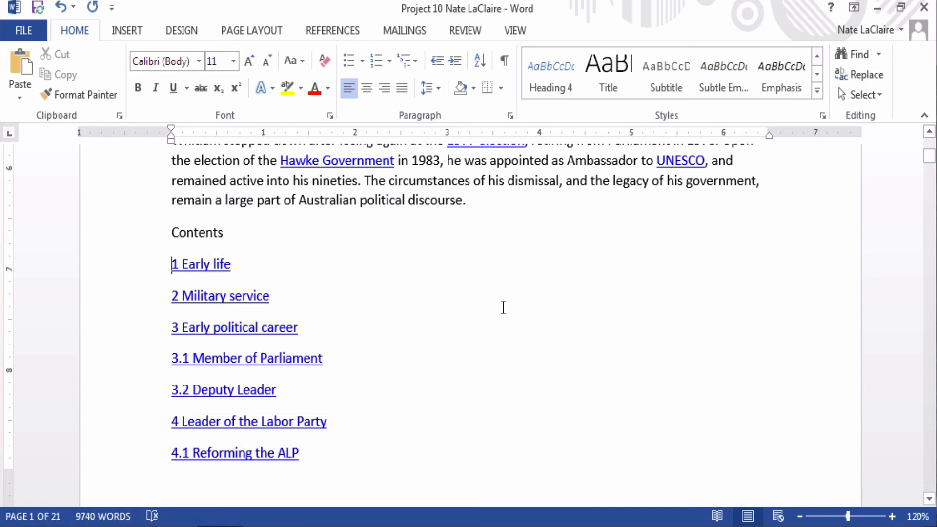
scroll(503, 307, down, 1)
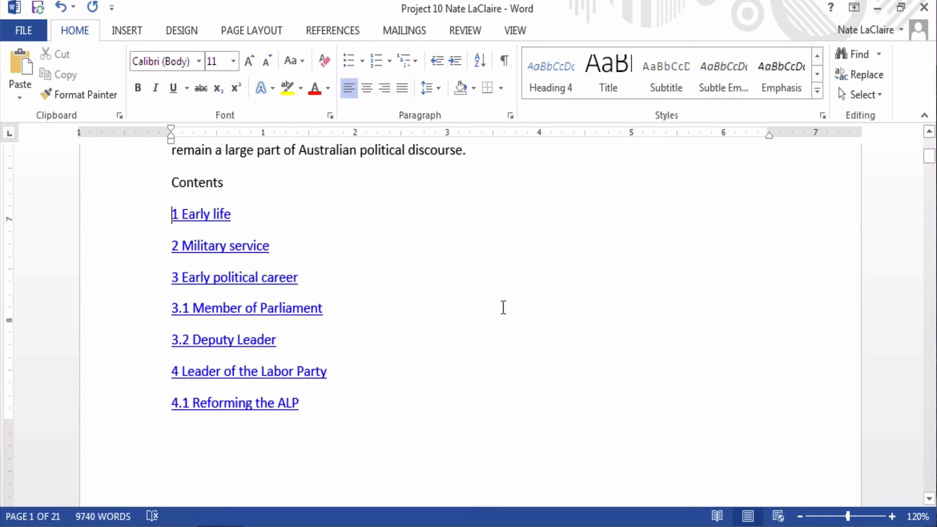
scroll(503, 307, down, 3)
scroll(503, 307, down, 10)
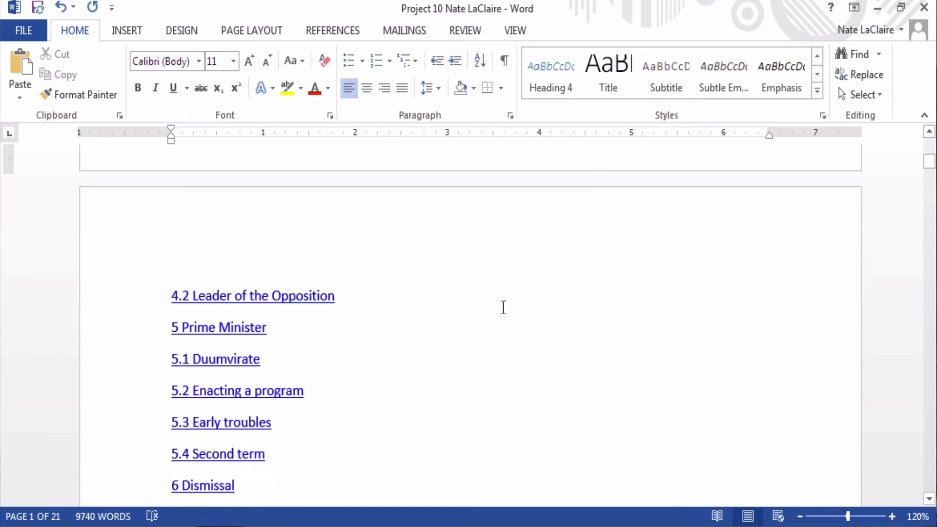
scroll(502, 307, down, 1)
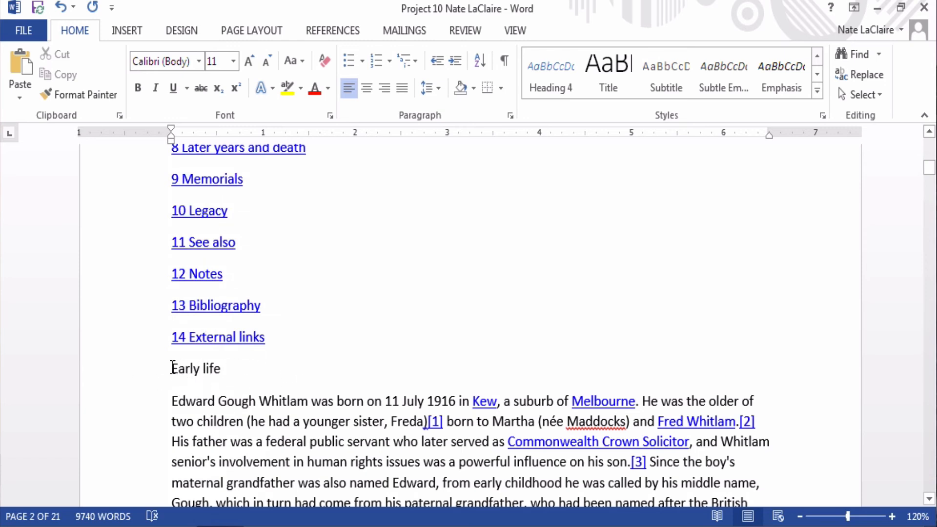
Step: Select the 'Early life' line and scroll the Styles gallery back to Normal and Heading 1–3
drag(172, 367, 230, 370)
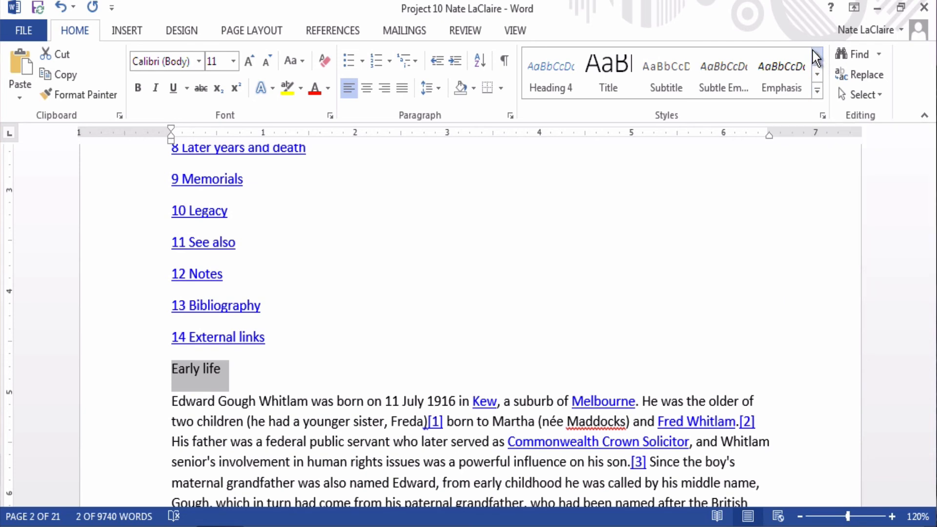
click(817, 57)
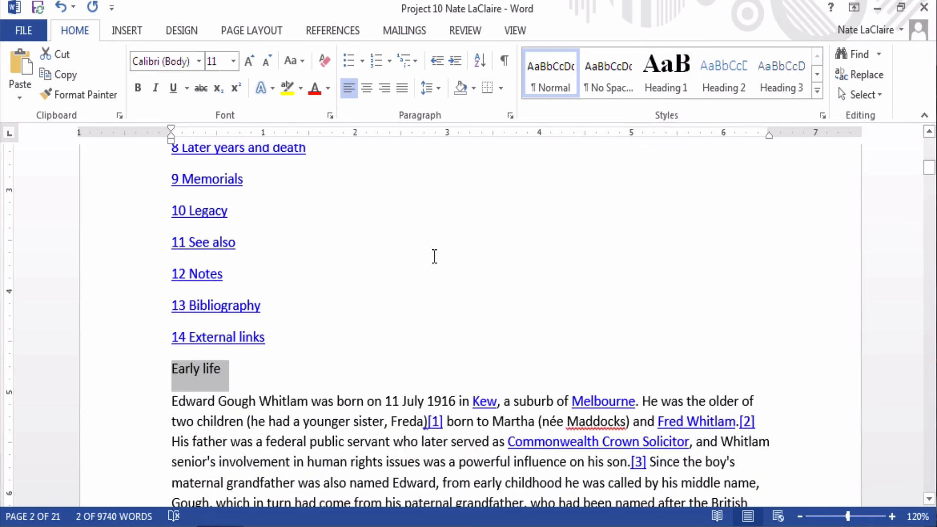
scroll(434, 257, up, 8)
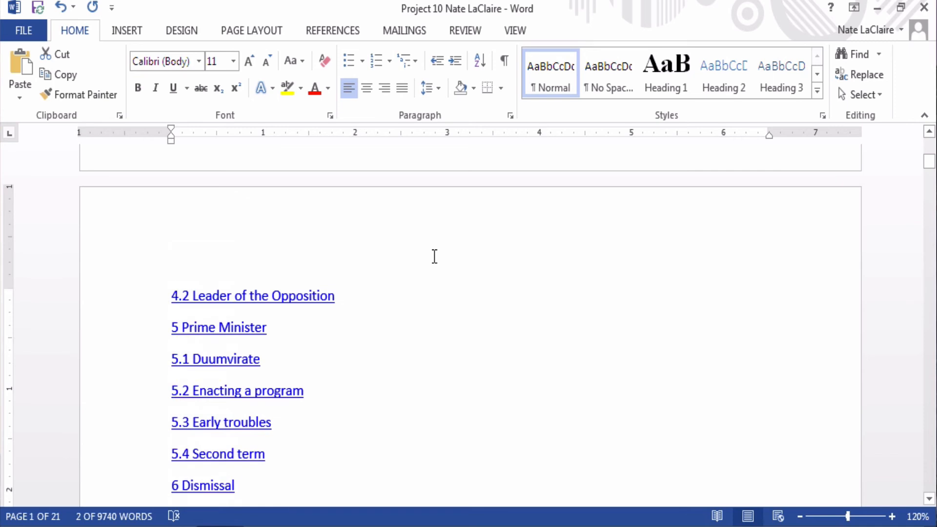
scroll(434, 256, up, 5)
scroll(434, 256, up, 4)
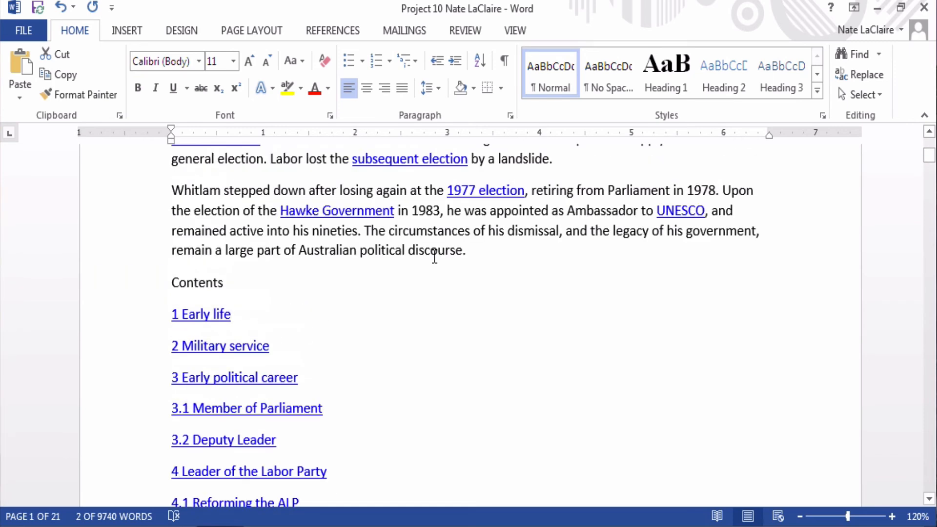
scroll(435, 256, down, 1)
click(668, 71)
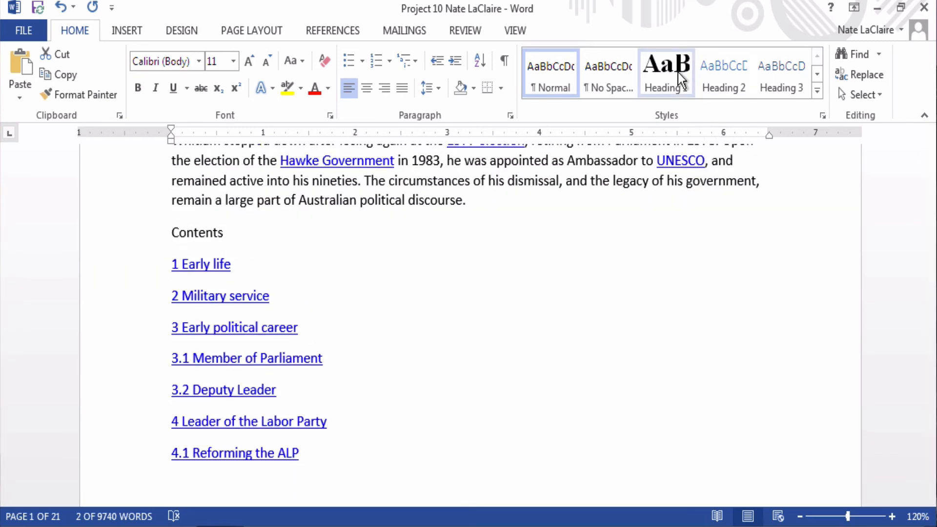
click(722, 75)
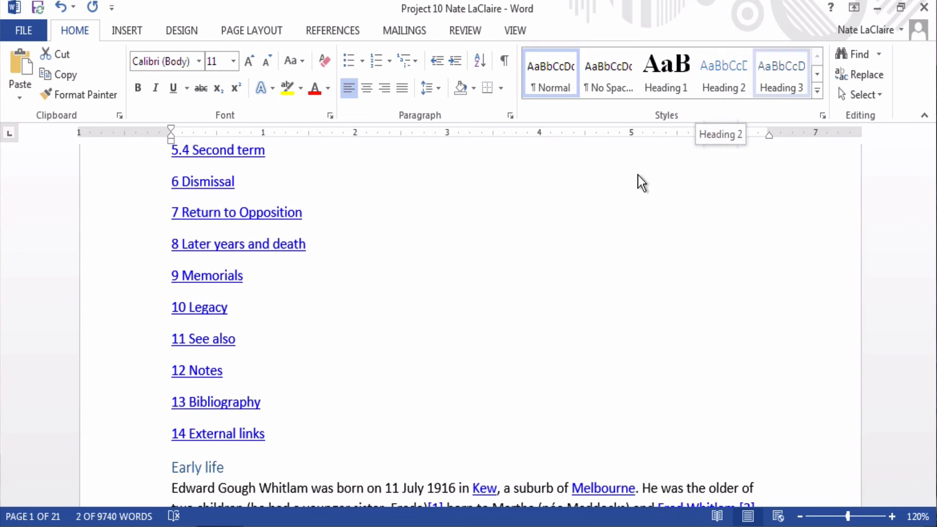
scroll(485, 329, up, 10)
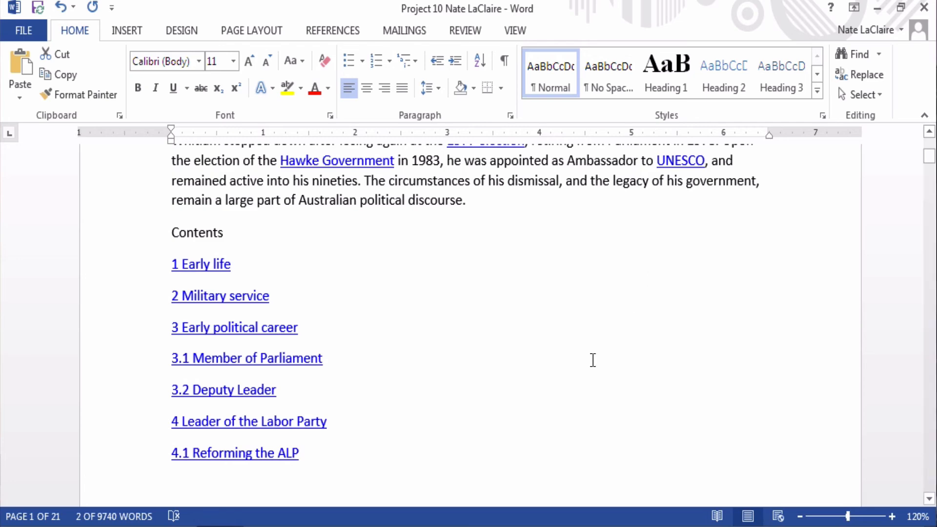
Step: Apply the Heading 1 style to the 'Early life' line
scroll(592, 360, down, 10)
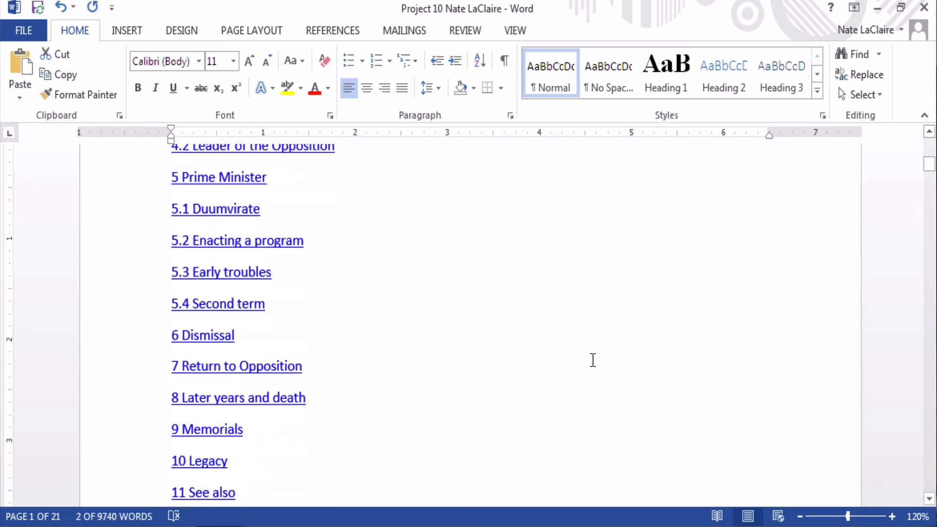
scroll(592, 360, down, 10)
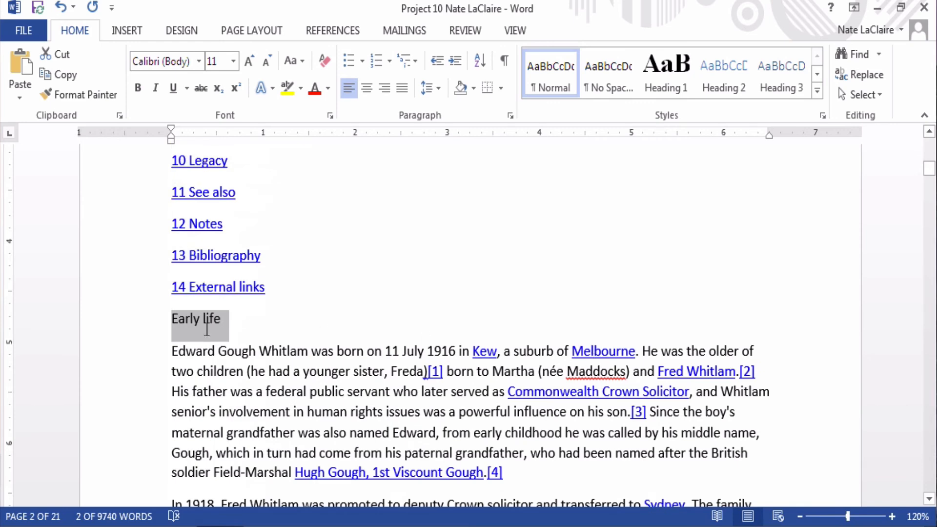
click(667, 70)
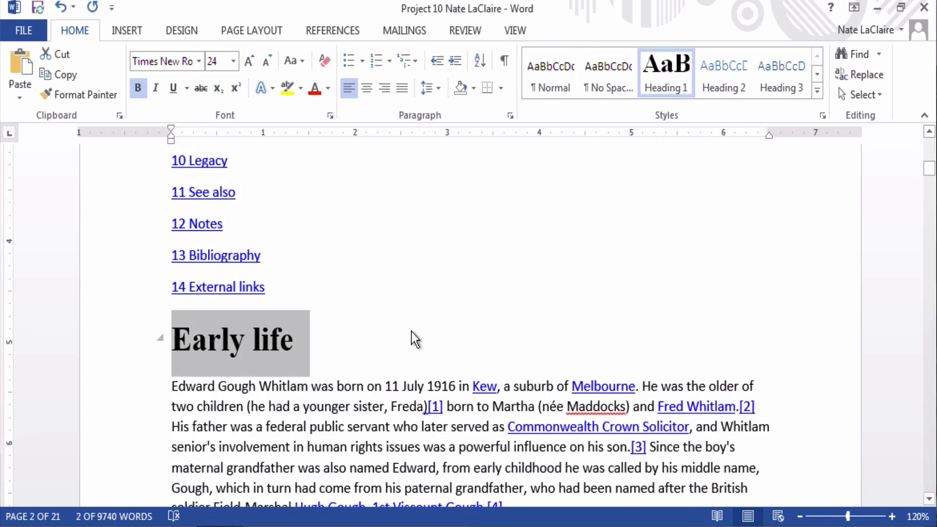
scroll(411, 332, up, 10)
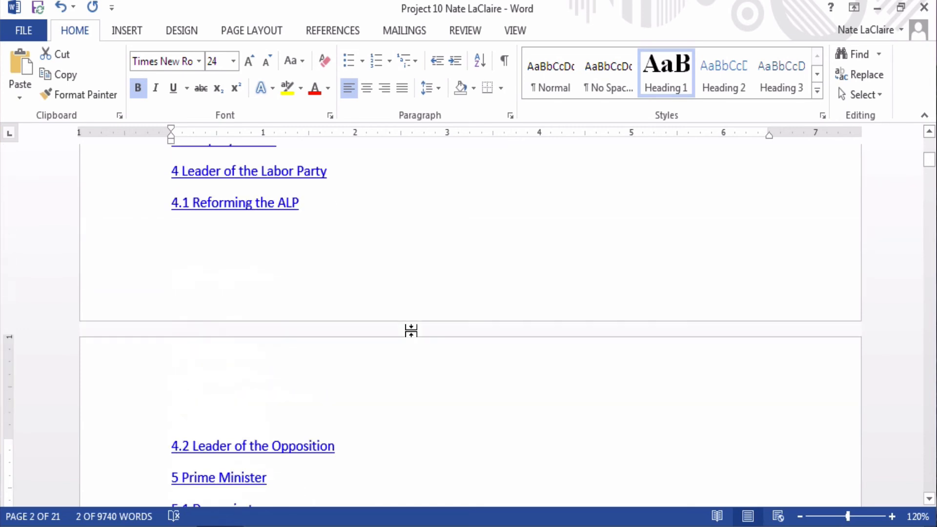
scroll(411, 331, up, 6)
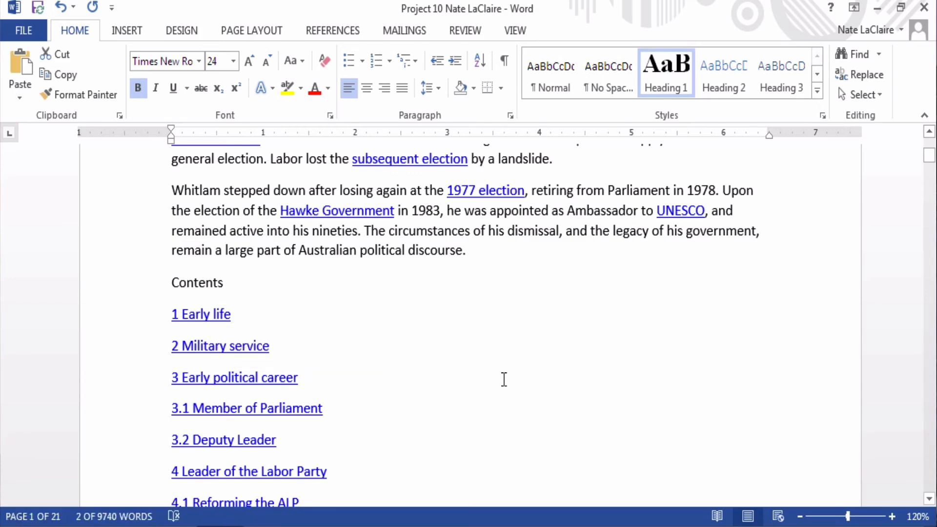
Step: Make 'Military service' and 'Early political career' Heading 1 headings
scroll(504, 379, down, 5)
scroll(503, 379, down, 15)
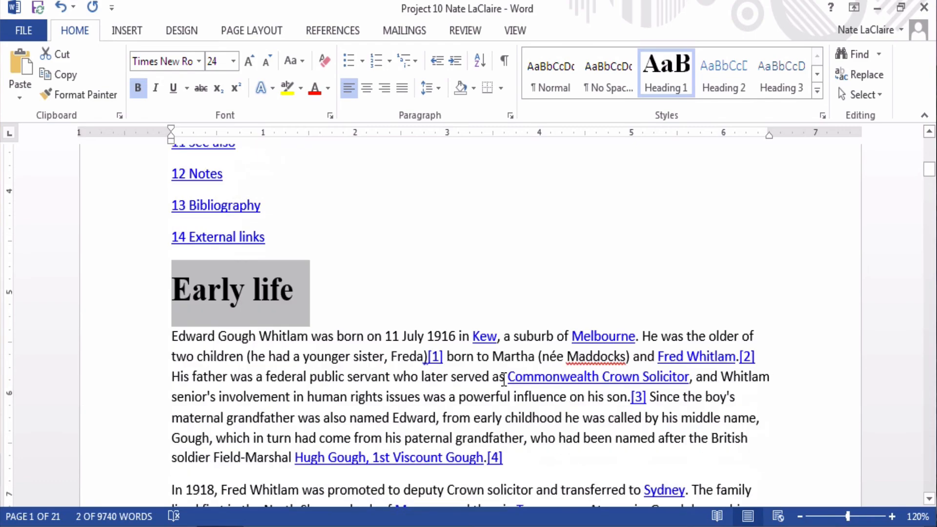
scroll(503, 379, down, 10)
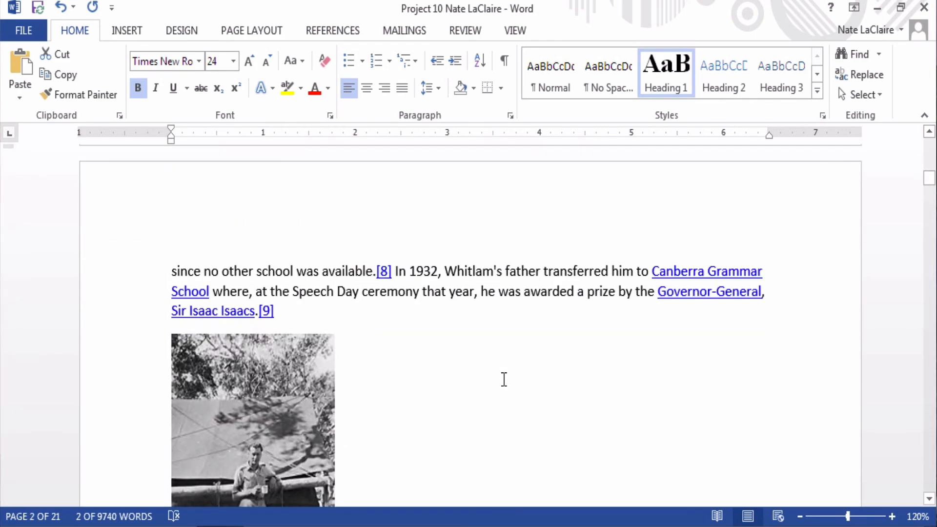
scroll(504, 379, down, 6)
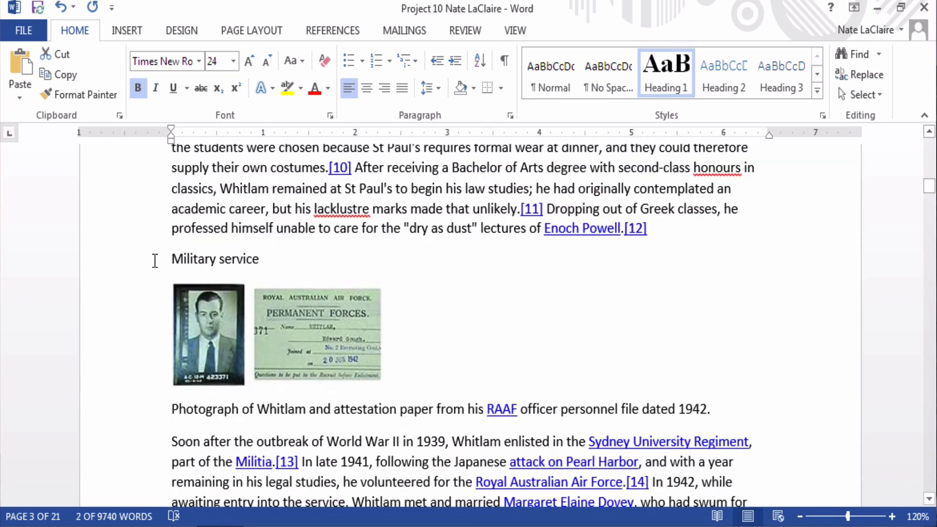
click(138, 259)
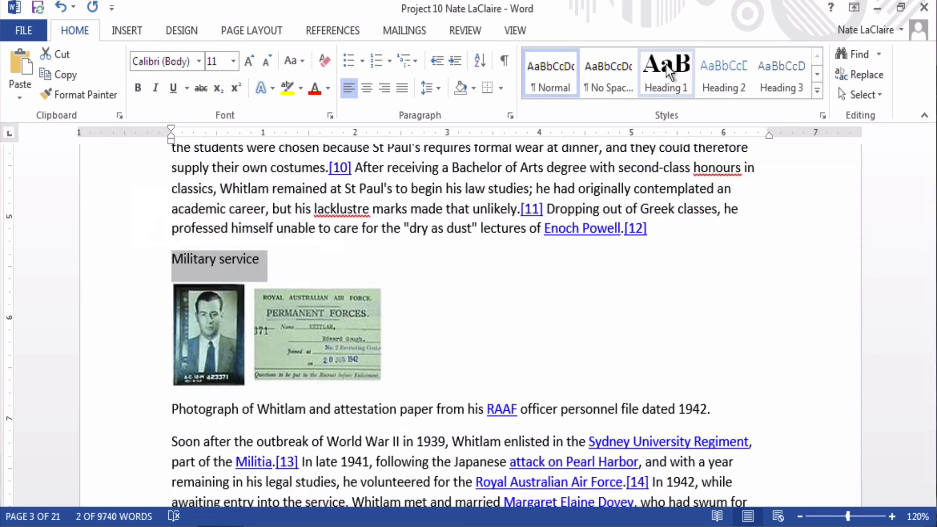
click(686, 89)
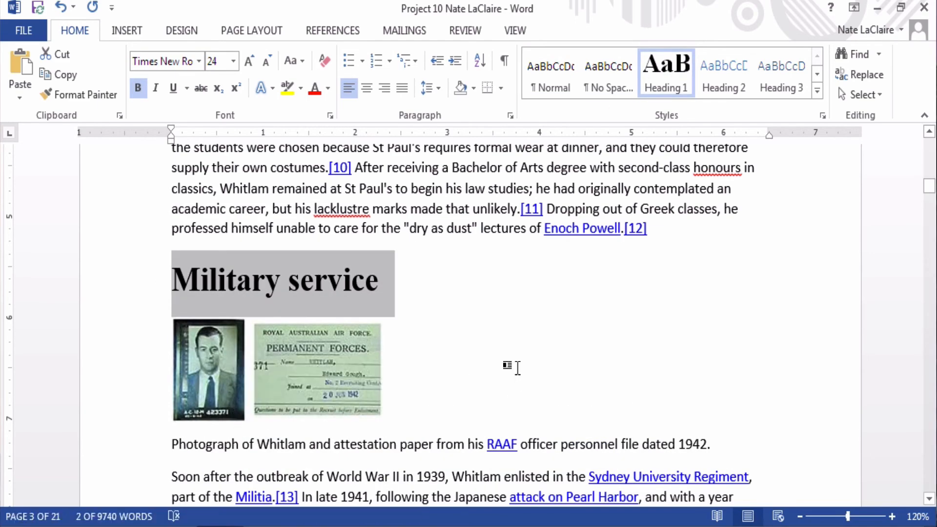
scroll(517, 368, down, 7)
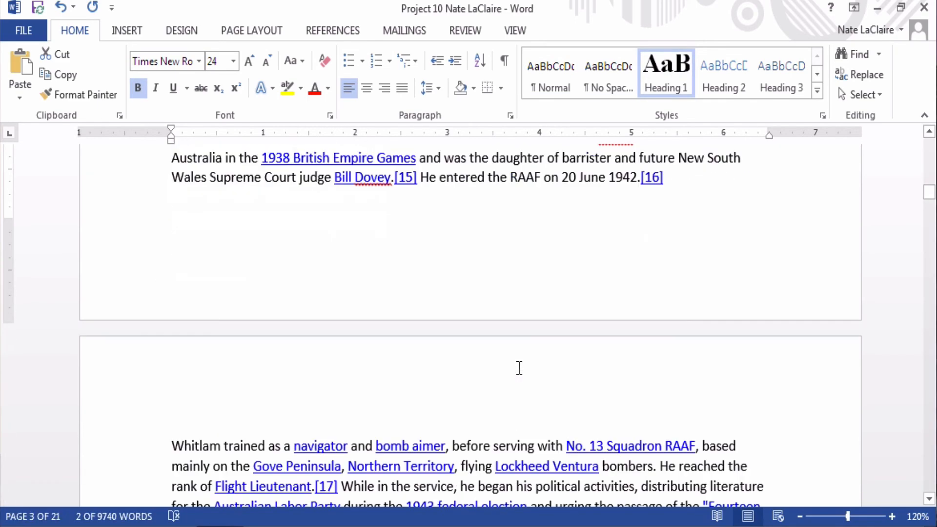
scroll(519, 368, down, 5)
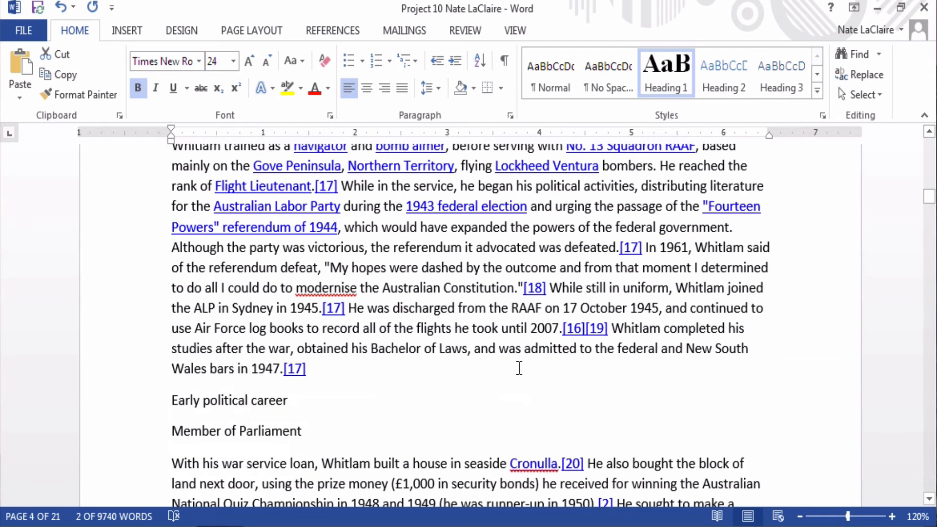
click(136, 409)
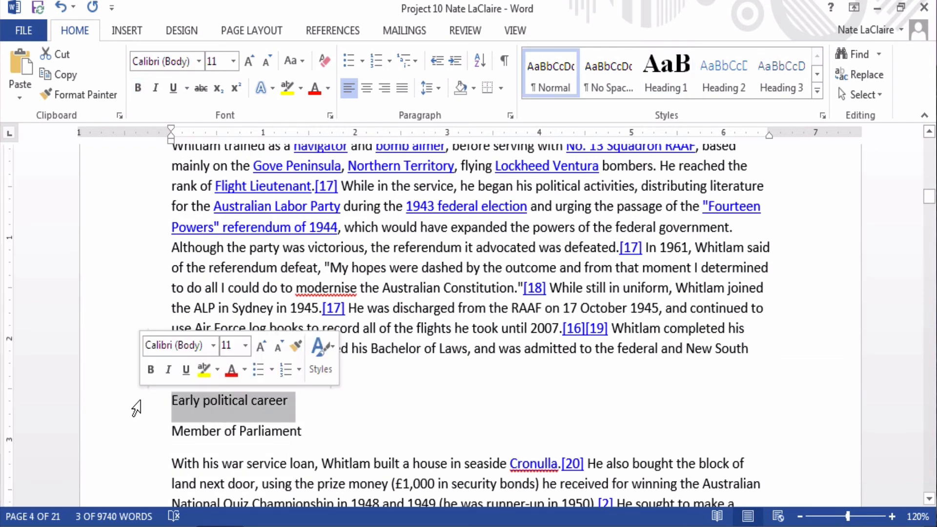
click(673, 67)
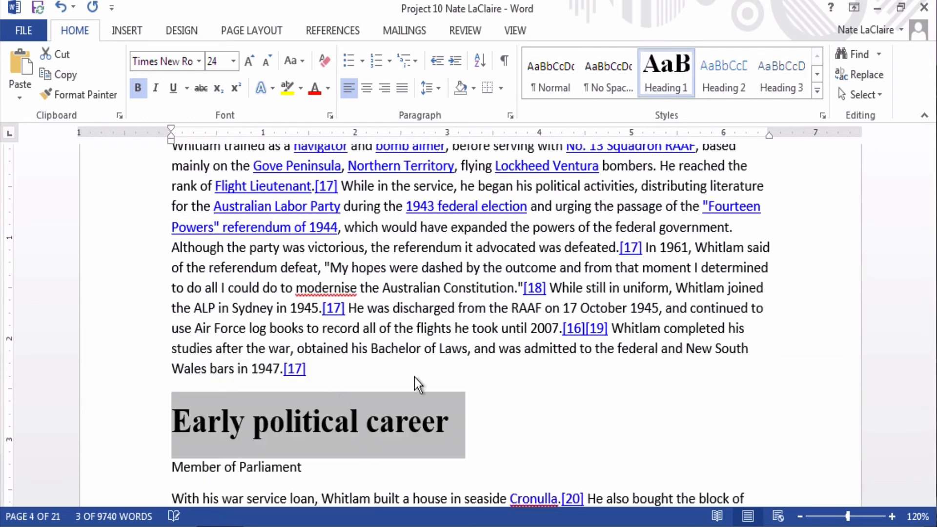
Step: Make 'Member of Parliament' a Heading 2 subheading
scroll(354, 429, down, 2)
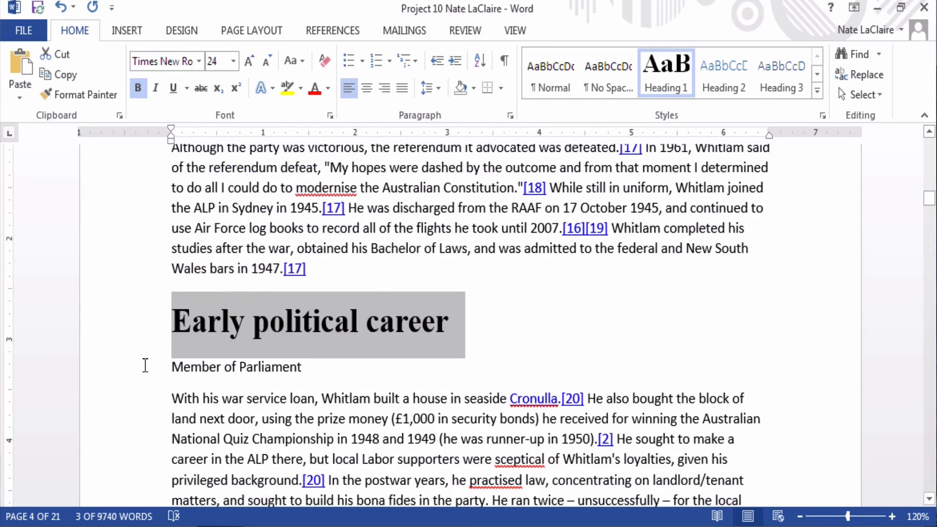
click(112, 369)
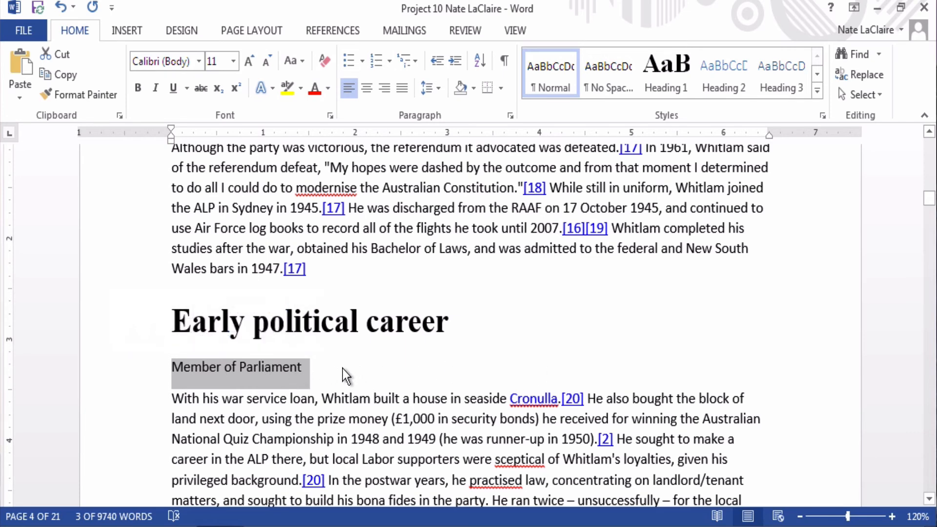
click(717, 76)
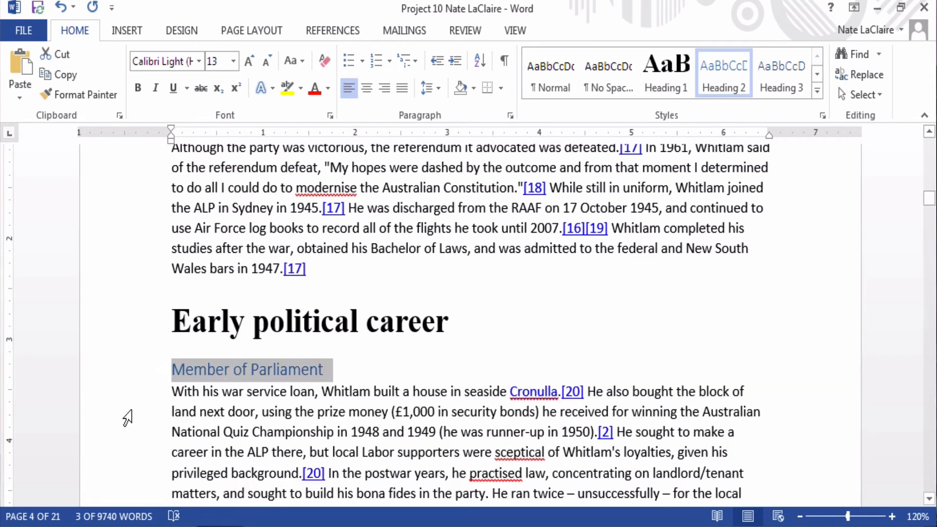
scroll(127, 417, down, 8)
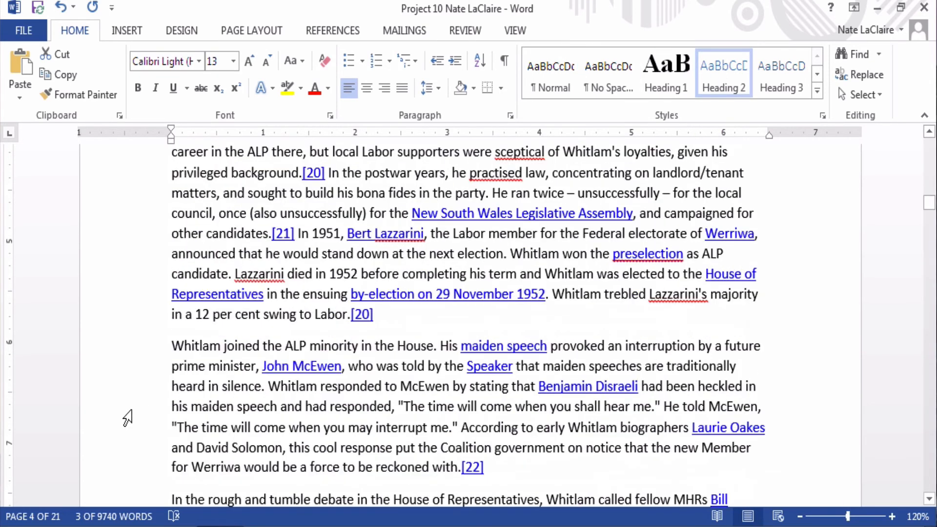
scroll(126, 417, down, 10)
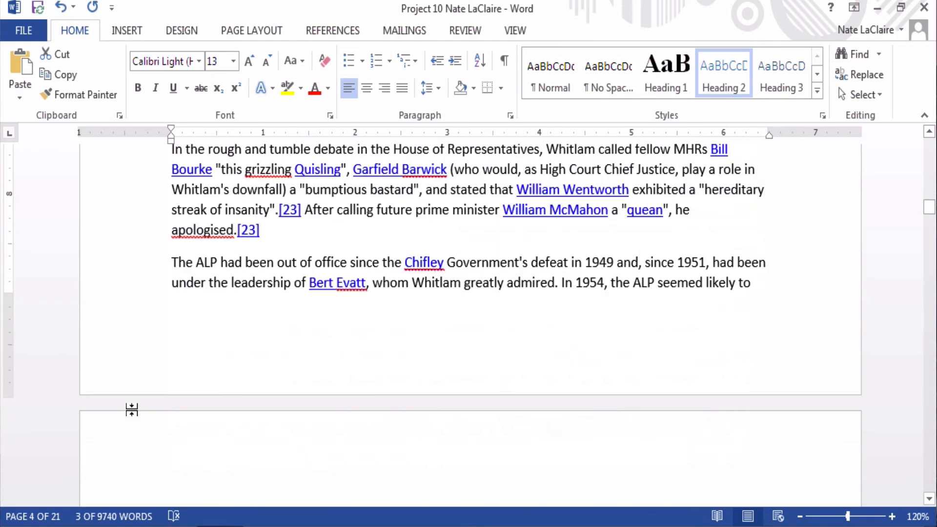
scroll(127, 417, down, 3)
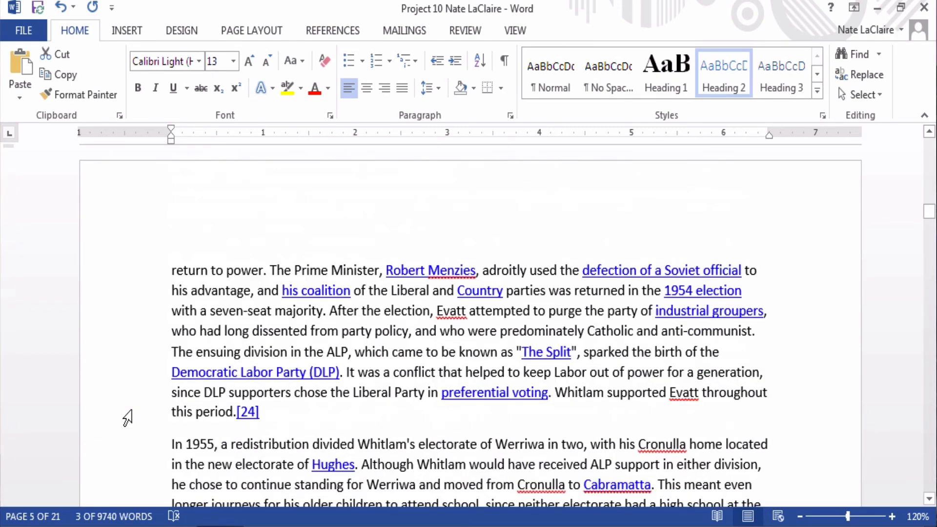
scroll(126, 417, down, 10)
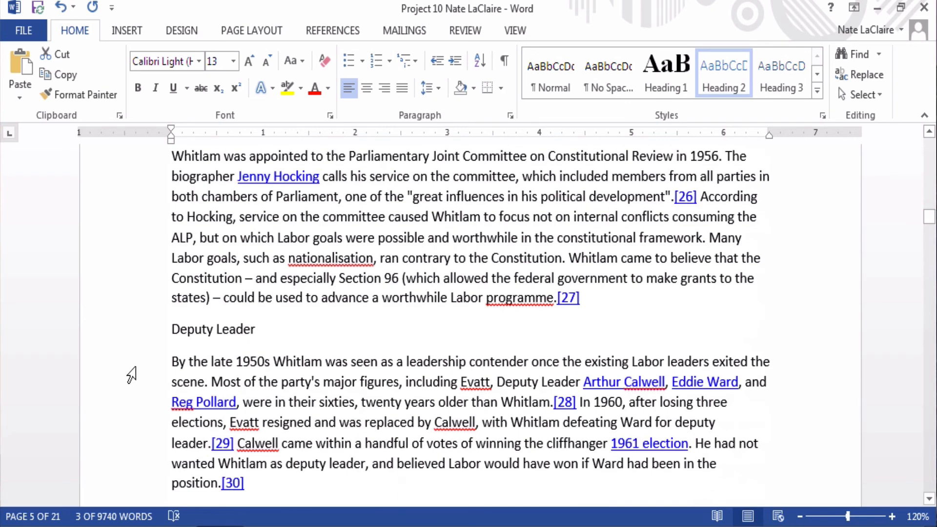
Step: Make 'Deputy Leader' a Heading 2, then select the 'Leader of the Labor Party' line
click(146, 331)
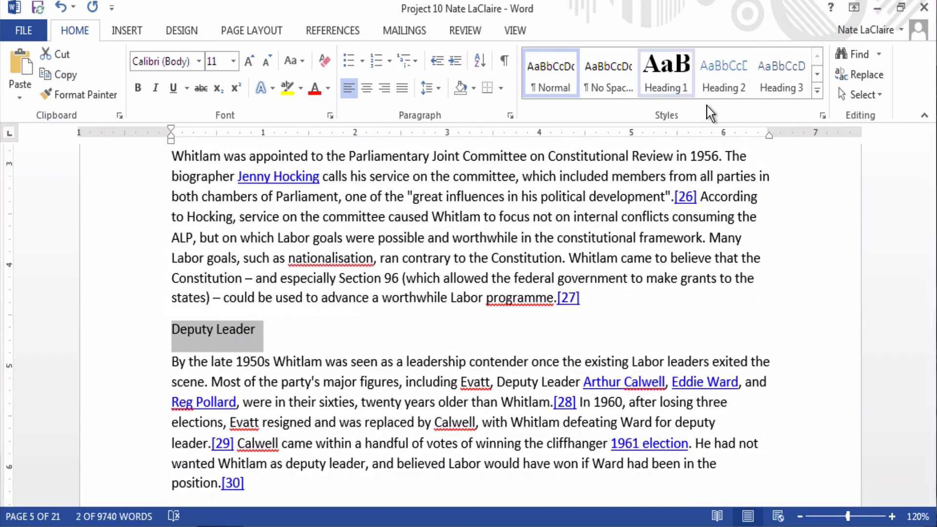
click(727, 57)
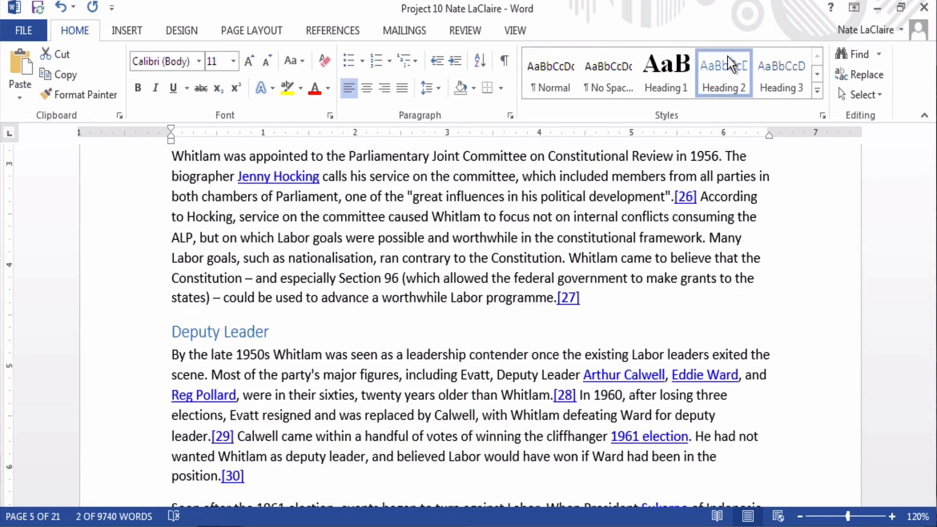
scroll(227, 384, down, 10)
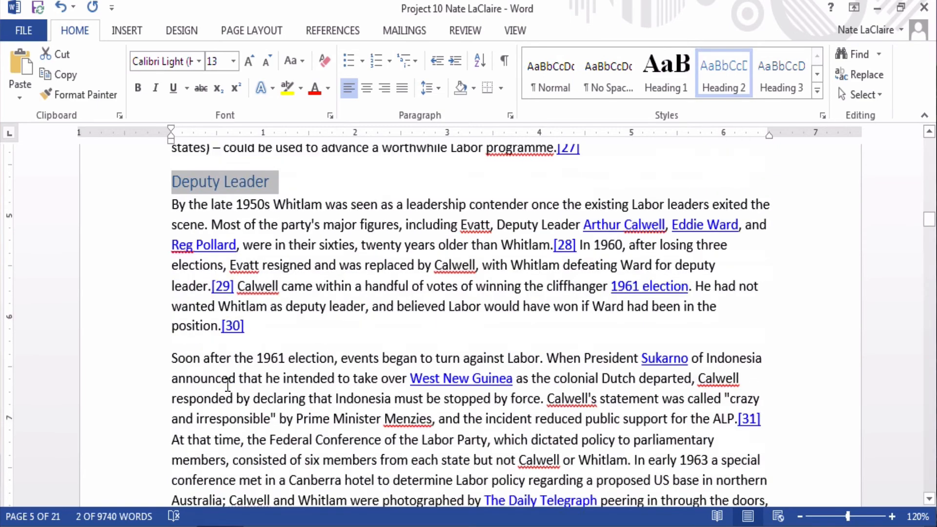
scroll(226, 384, down, 9)
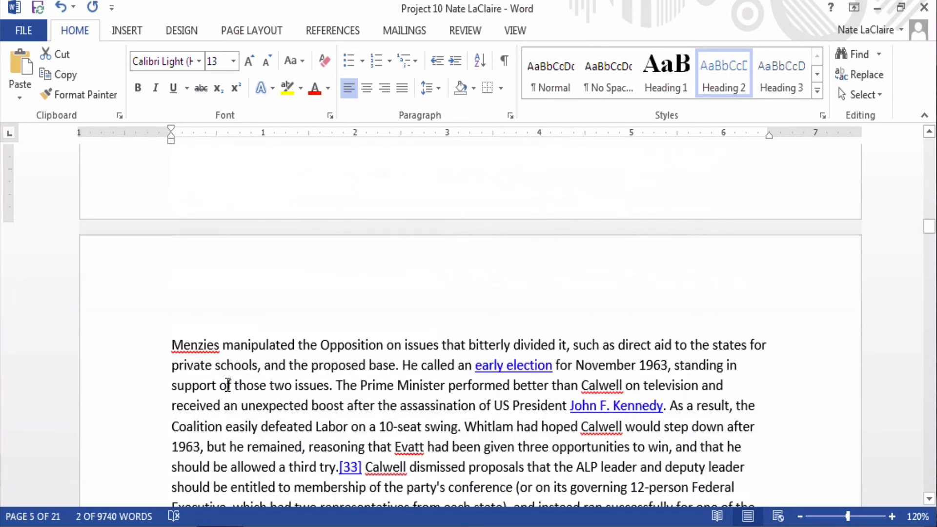
scroll(227, 385, down, 9)
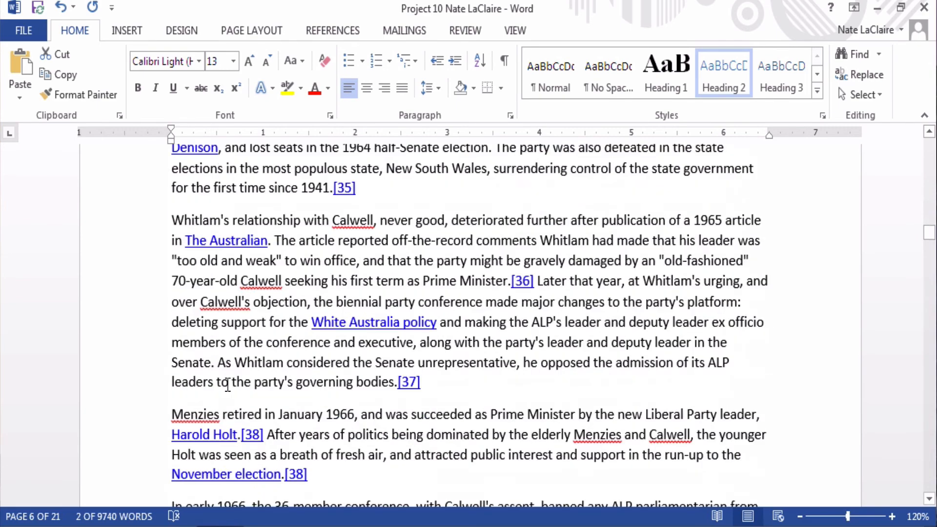
scroll(227, 385, down, 9)
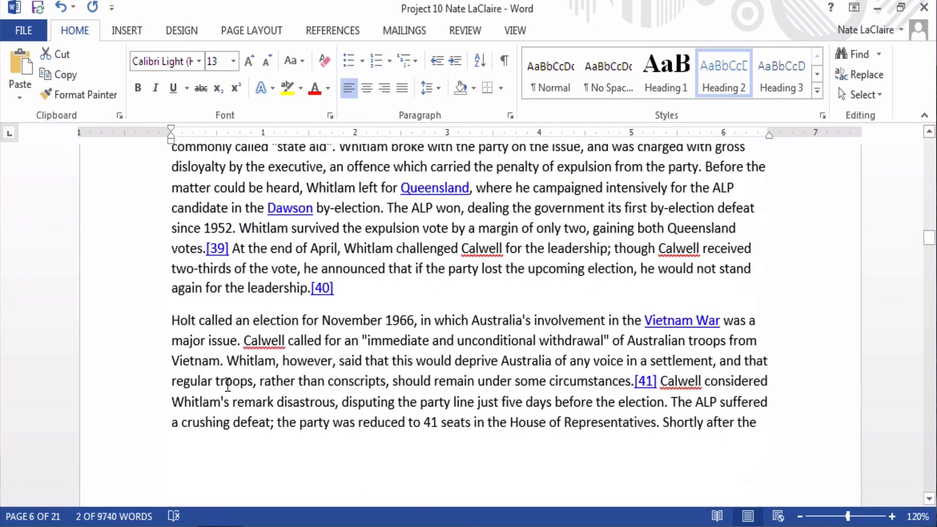
scroll(228, 385, down, 2)
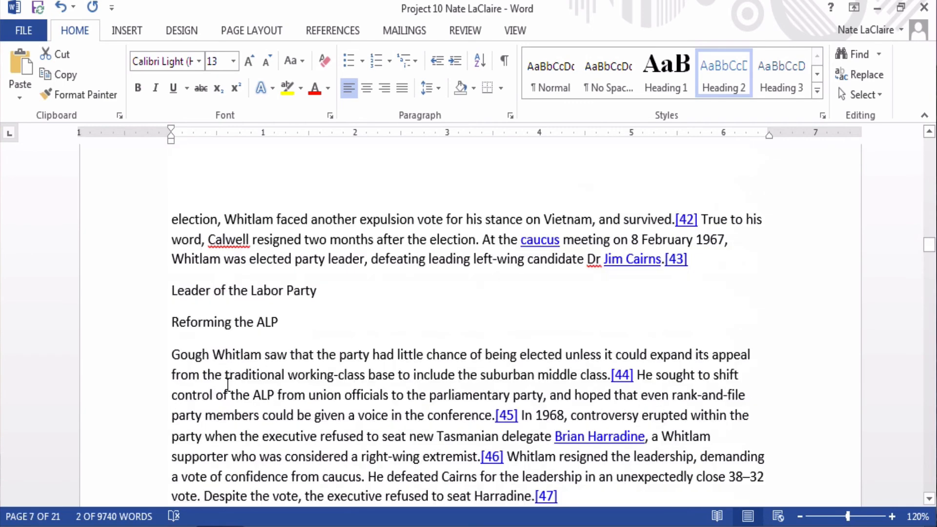
click(106, 295)
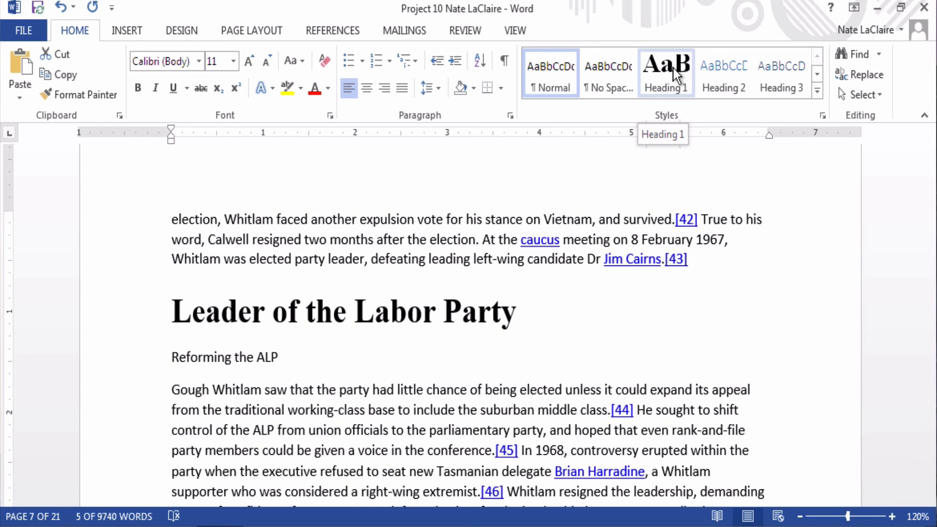
Step: Set 'Leader of the Labor Party' to Heading 1 and 'Reforming the ALP' to Heading 2
click(672, 68)
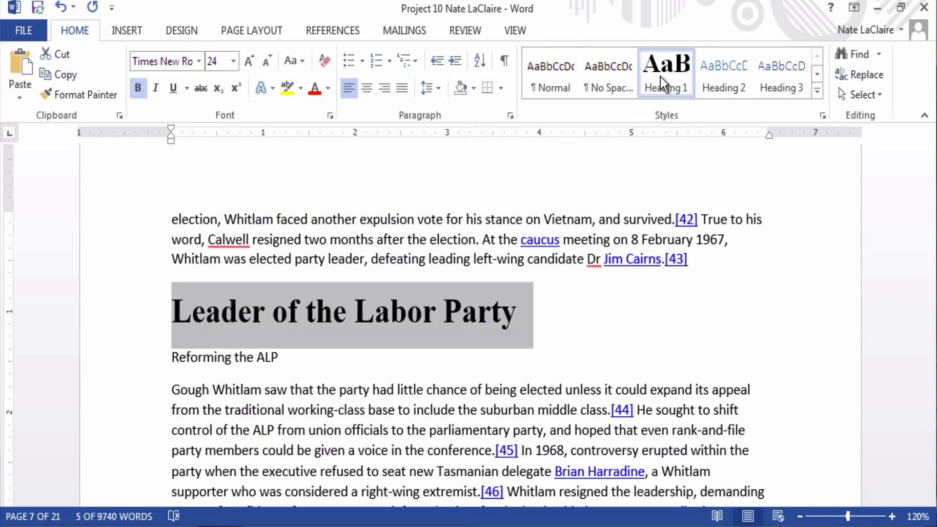
click(132, 367)
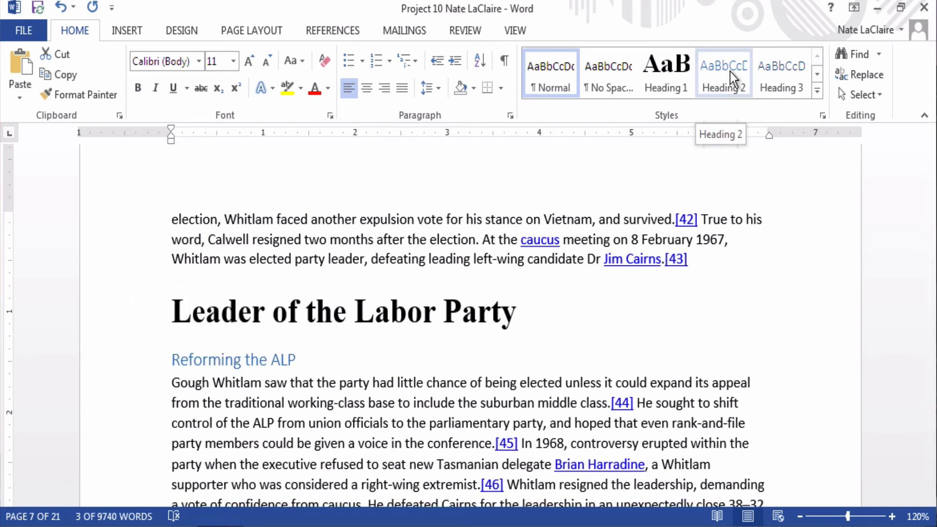
click(730, 72)
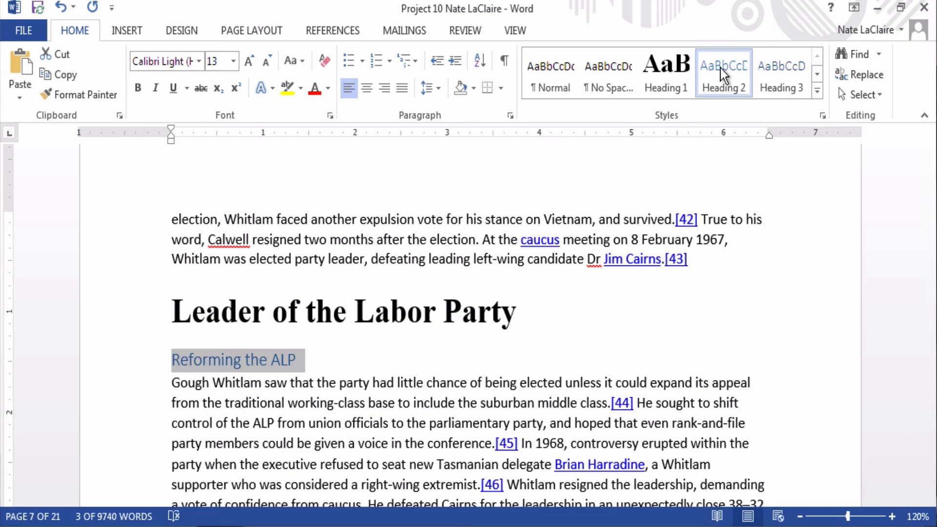
click(321, 366)
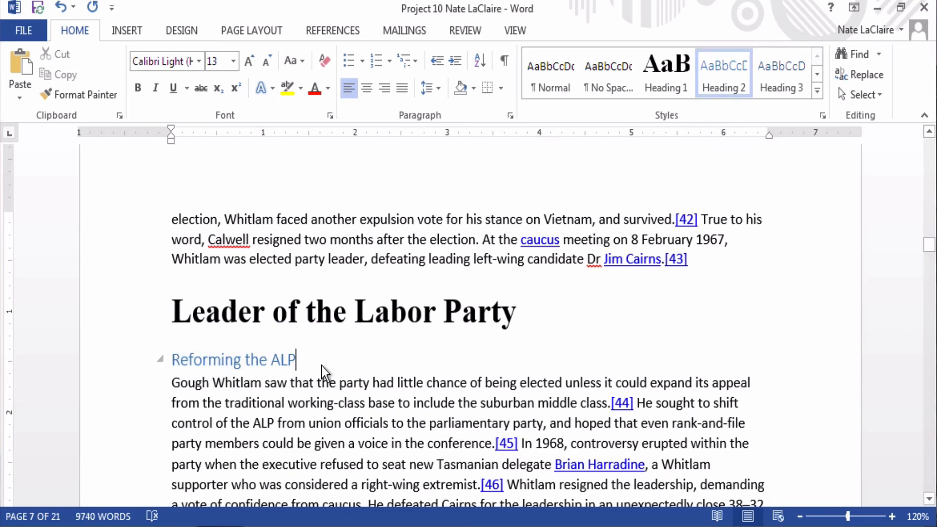
Step: Make 'Leader of the Opposition' a Heading 2 subheading
scroll(321, 366, down, 9)
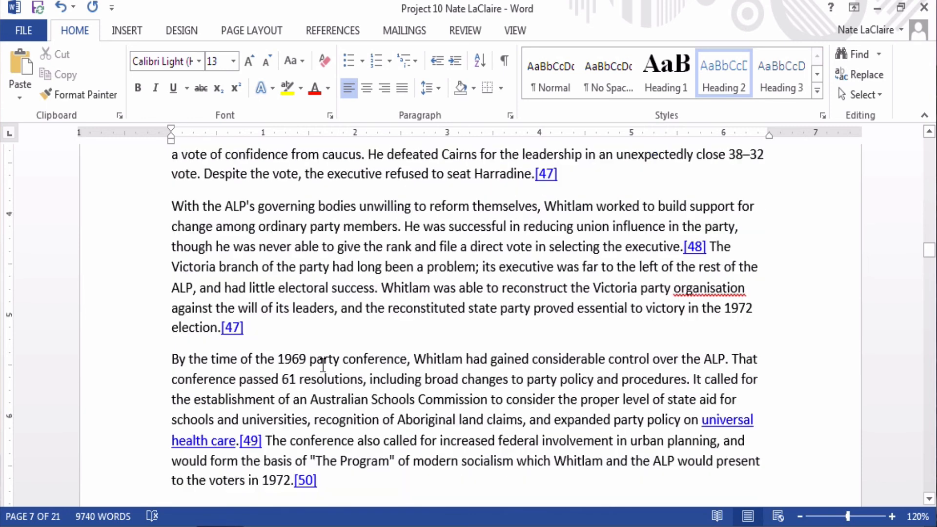
scroll(323, 365, down, 8)
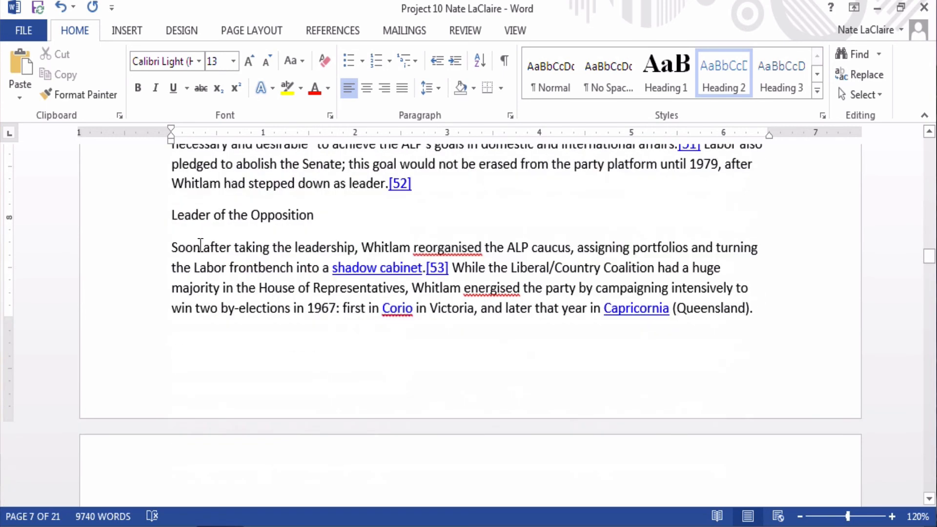
click(126, 218)
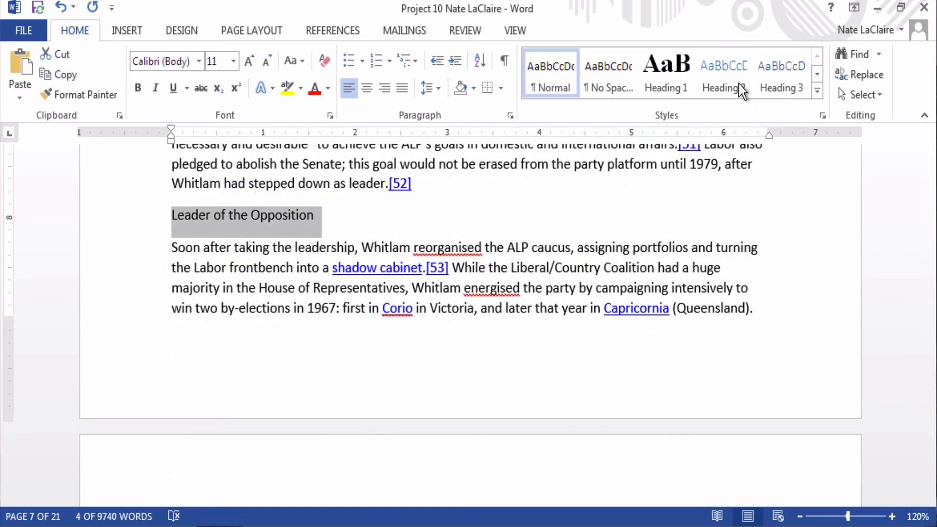
click(728, 74)
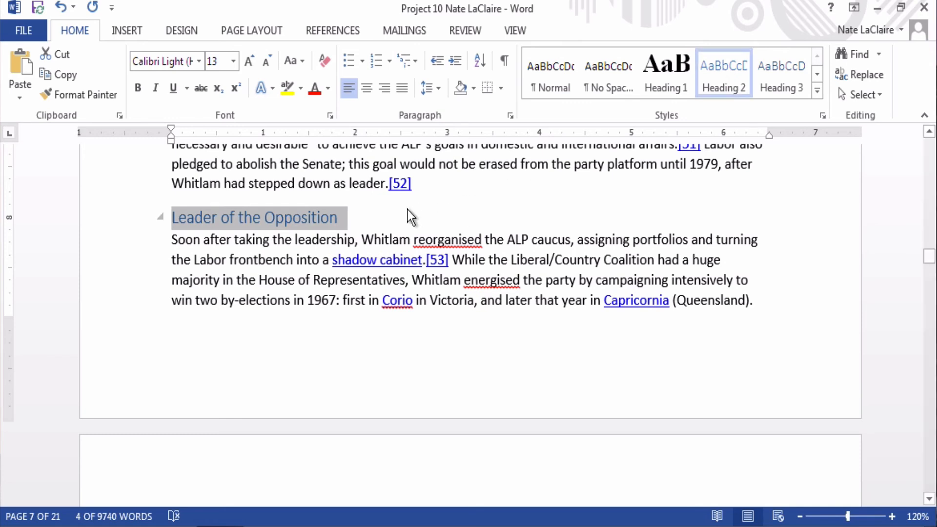
click(386, 222)
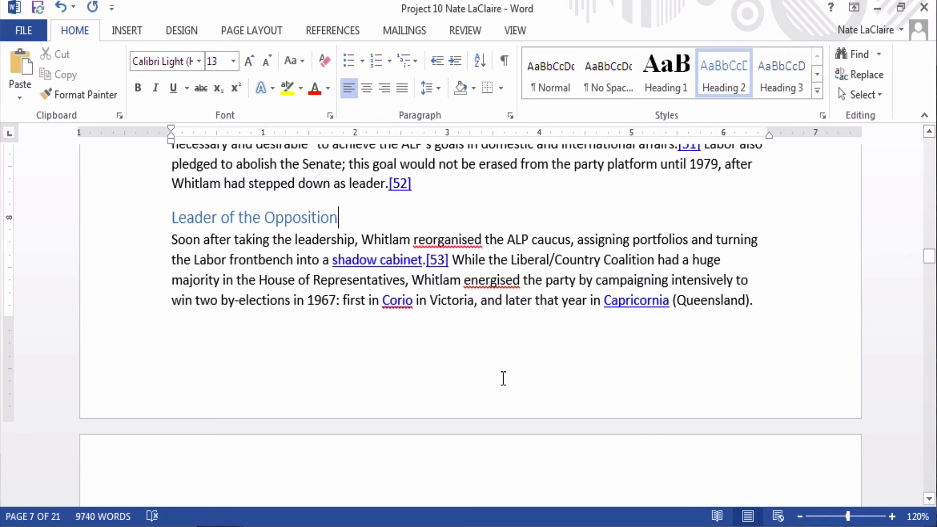
scroll(503, 378, down, 5)
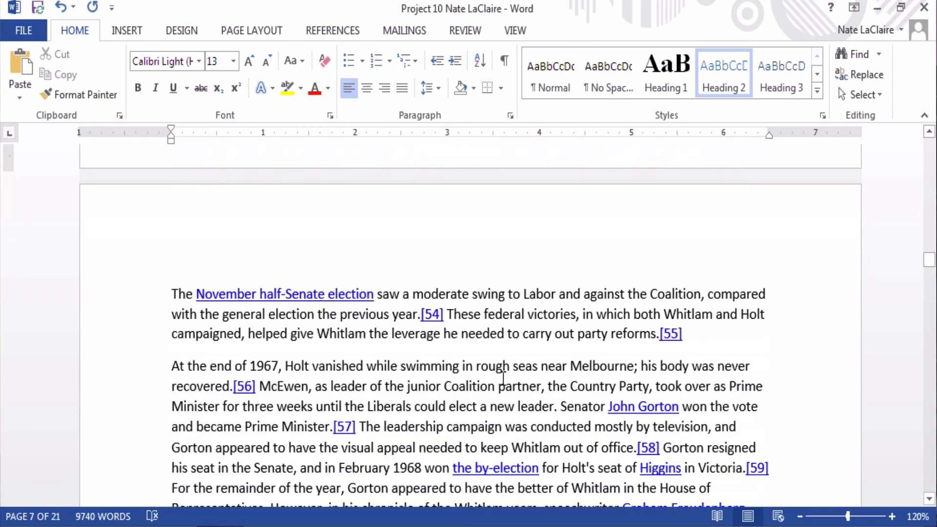
scroll(503, 378, down, 2)
scroll(503, 378, down, 15)
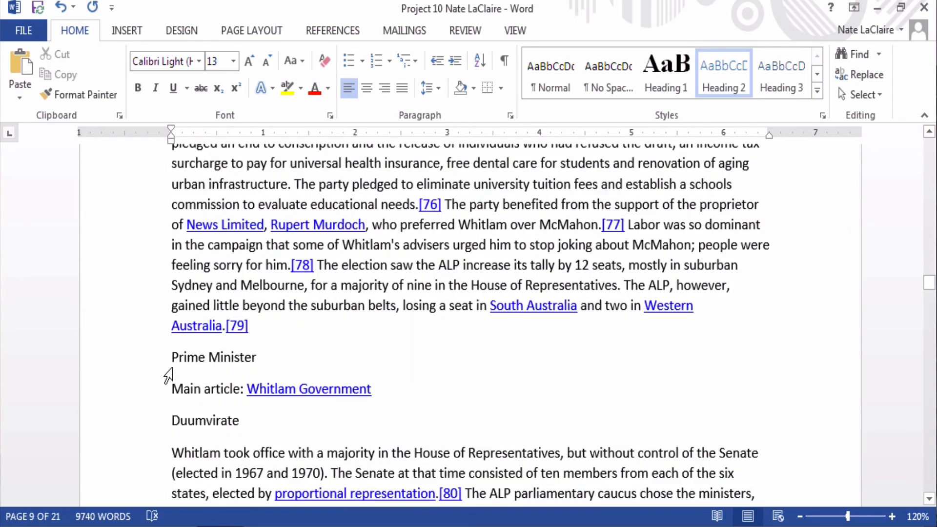
scroll(406, 360, down, 1)
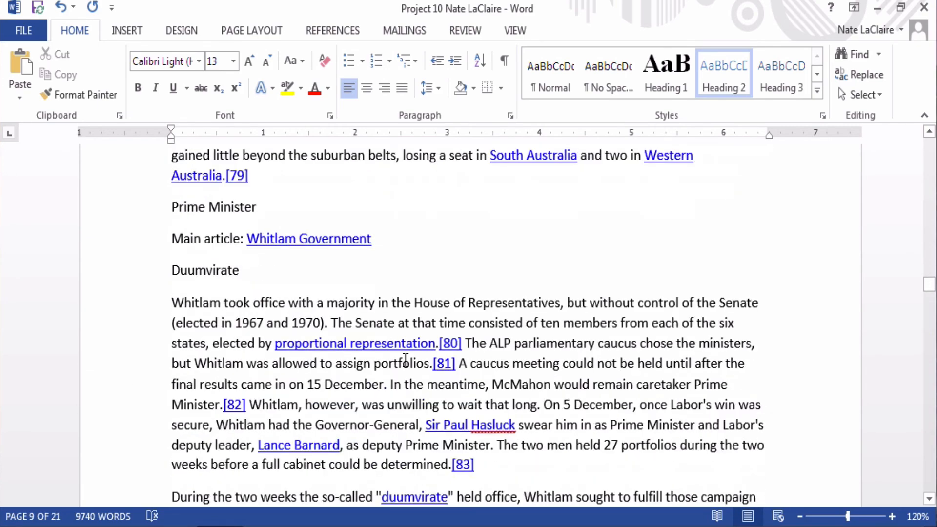
scroll(405, 360, up, 20)
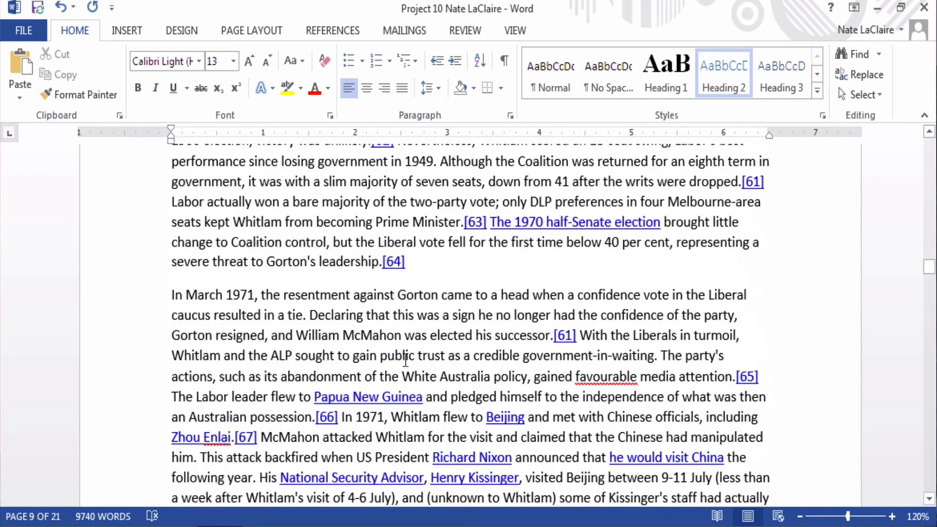
scroll(405, 360, up, 15)
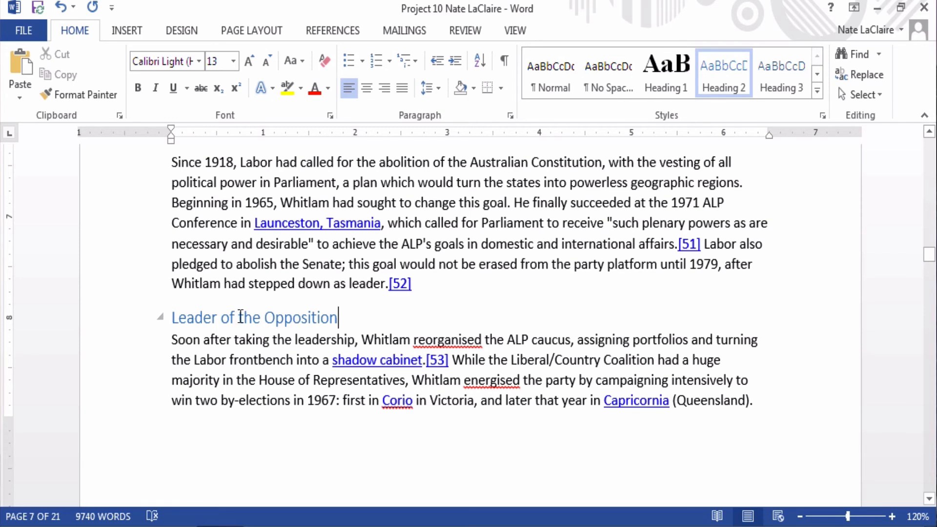
click(161, 317)
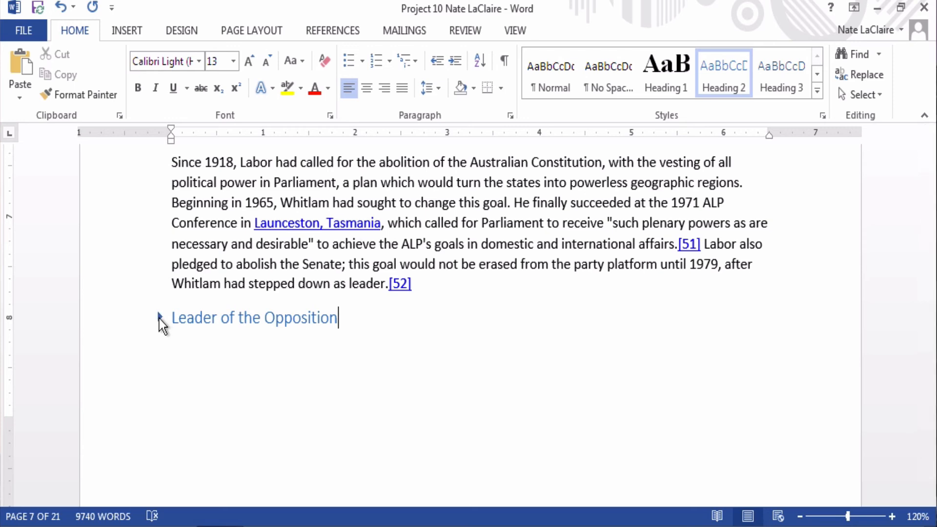
click(159, 318)
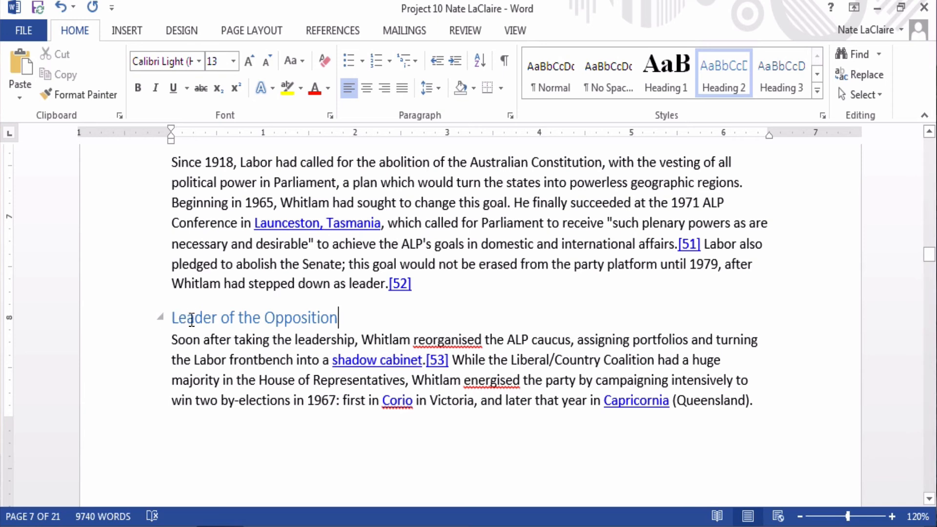
click(161, 318)
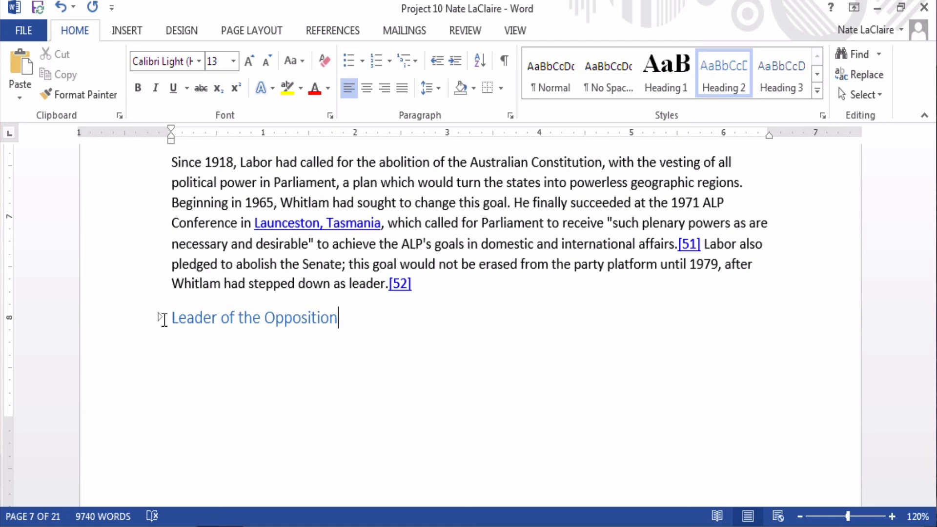
click(159, 318)
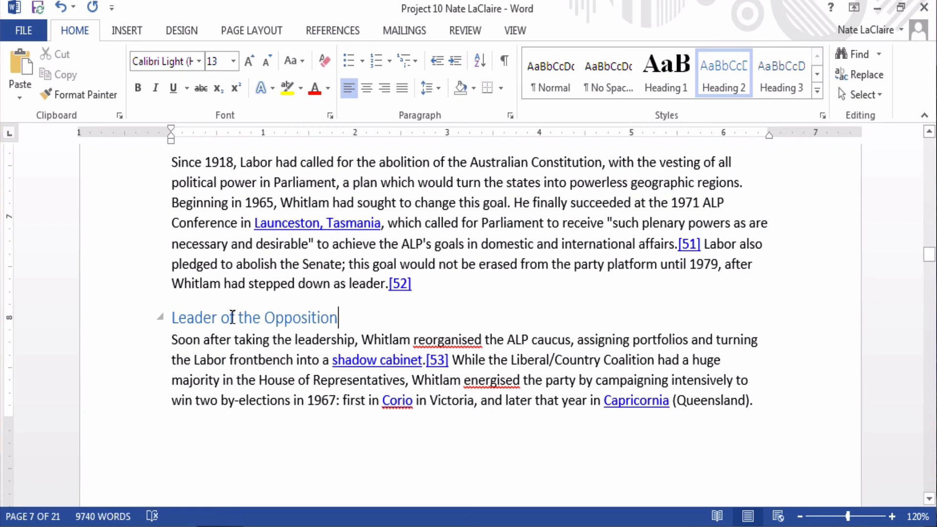
click(160, 317)
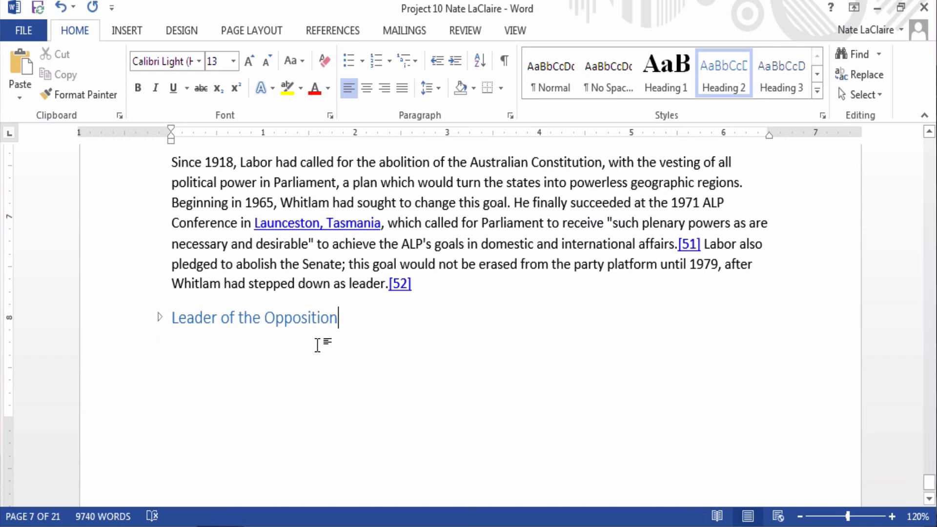
click(159, 318)
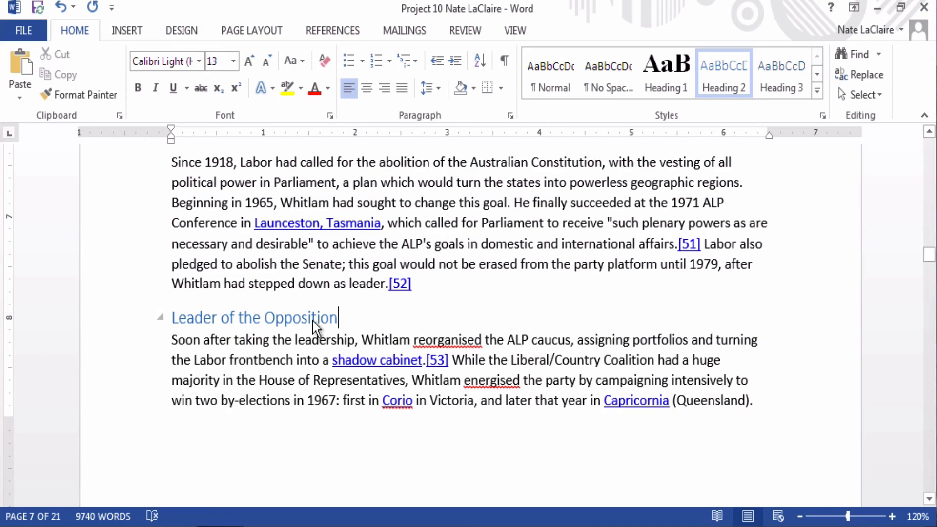
scroll(396, 319, up, 10)
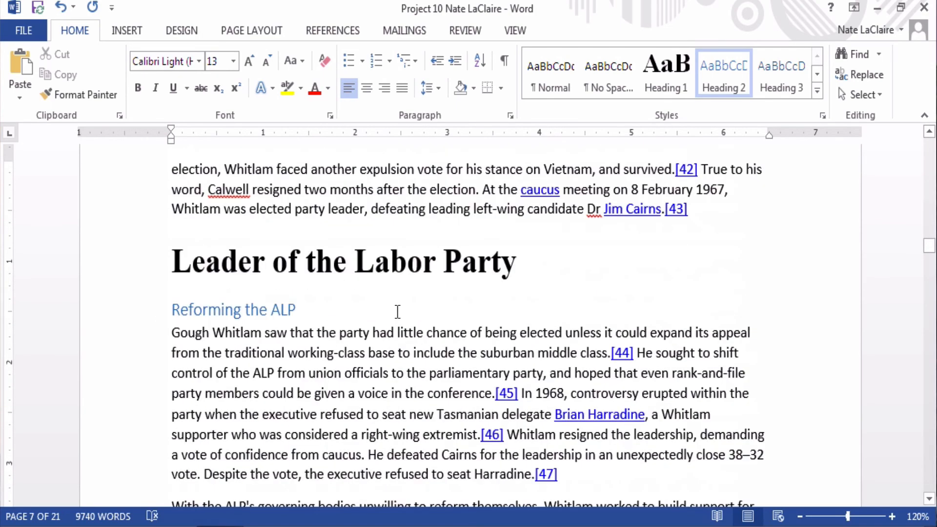
Step: Collapse and re-expand the Leader of the Labor Party and Reforming the ALP sections, then show the VIEW tab
click(162, 263)
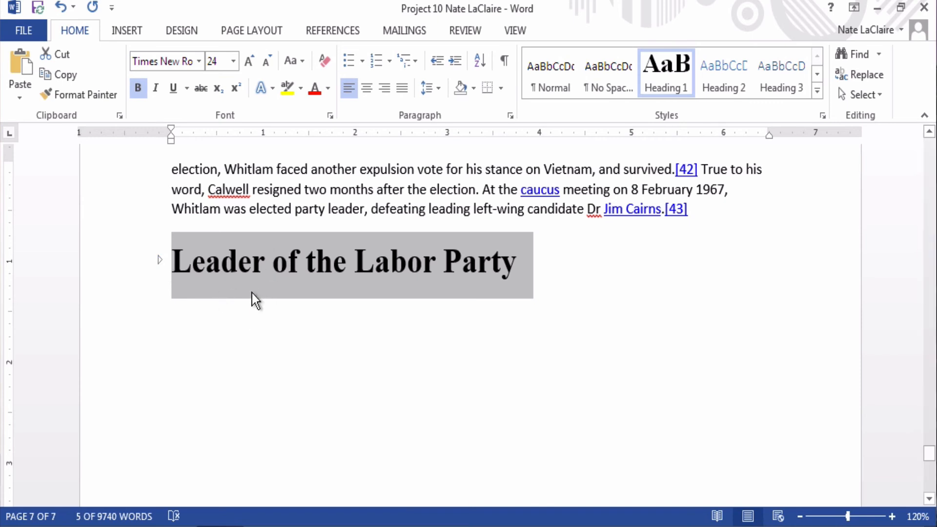
click(159, 260)
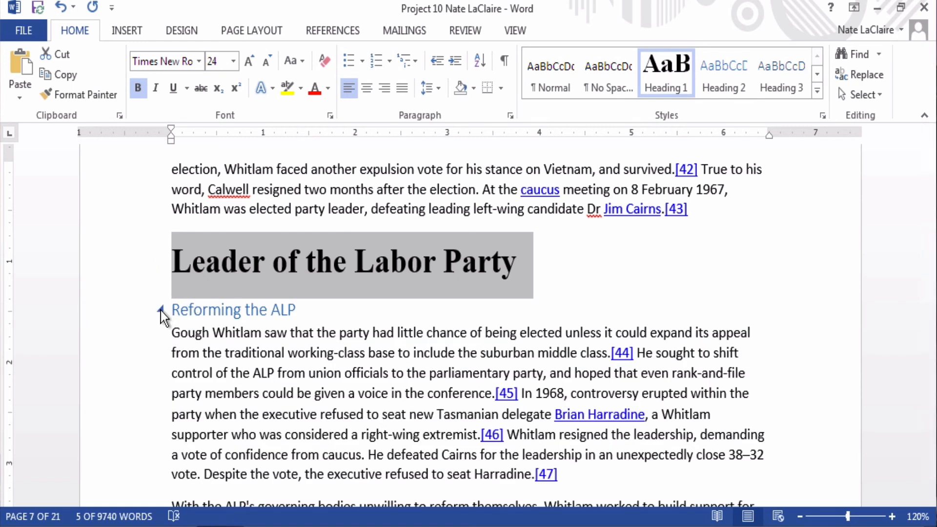
click(159, 310)
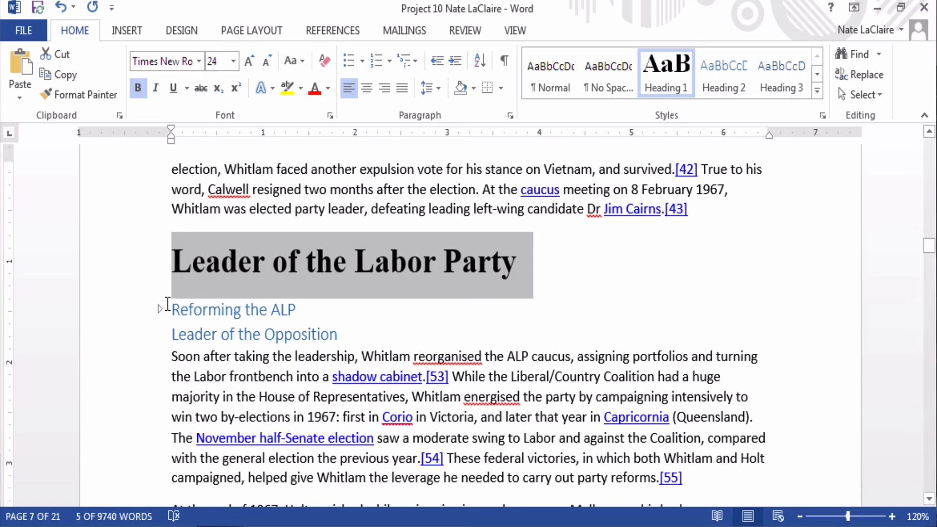
click(159, 309)
click(311, 353)
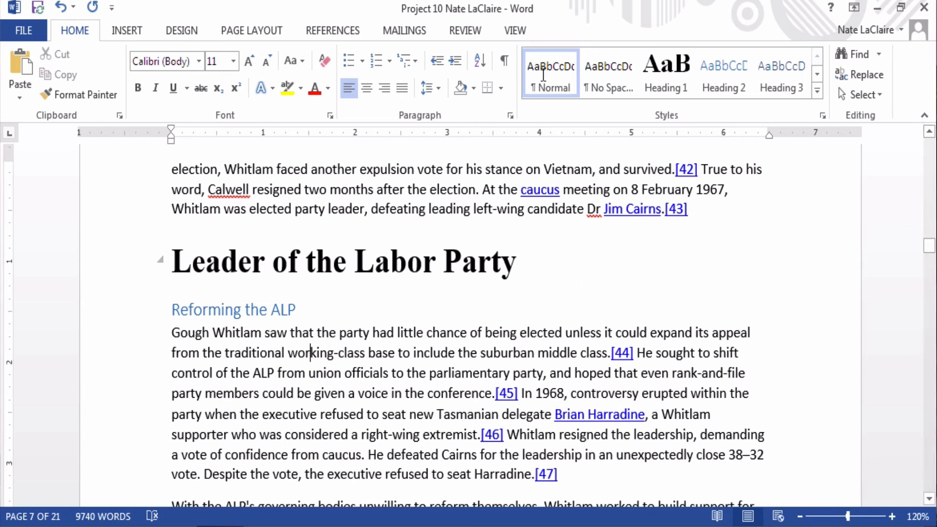
click(515, 33)
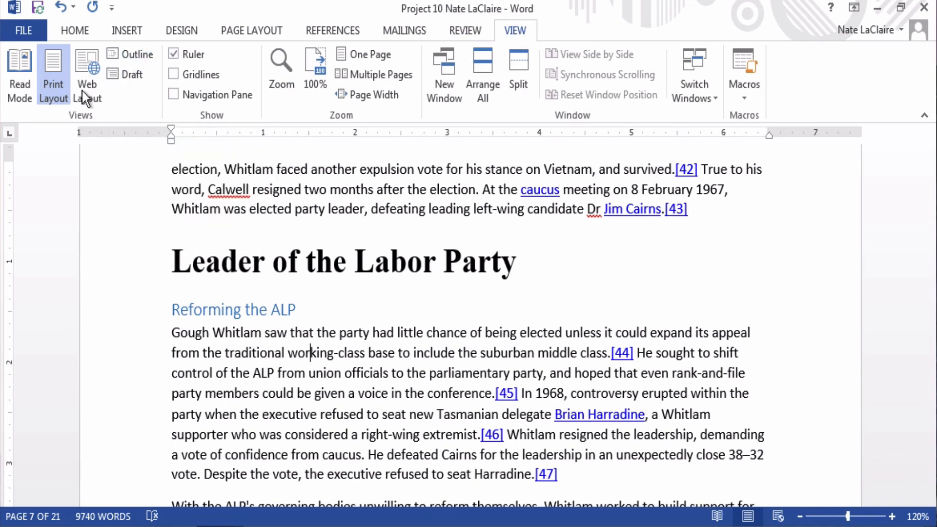
click(136, 54)
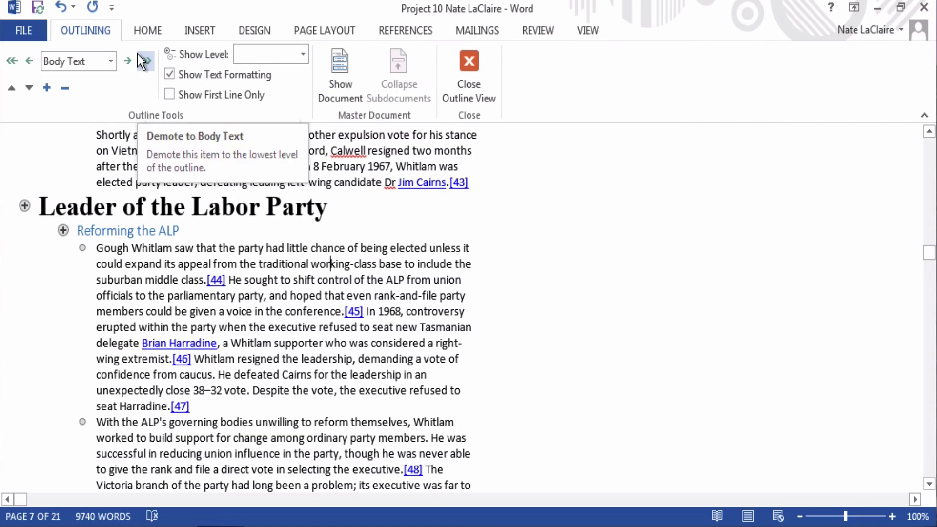
scroll(357, 240, up, 6)
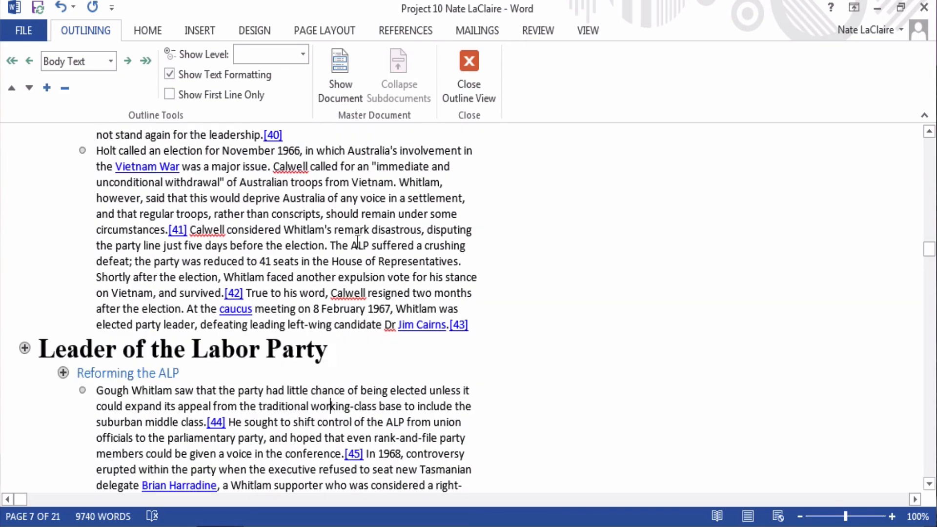
scroll(357, 240, up, 15)
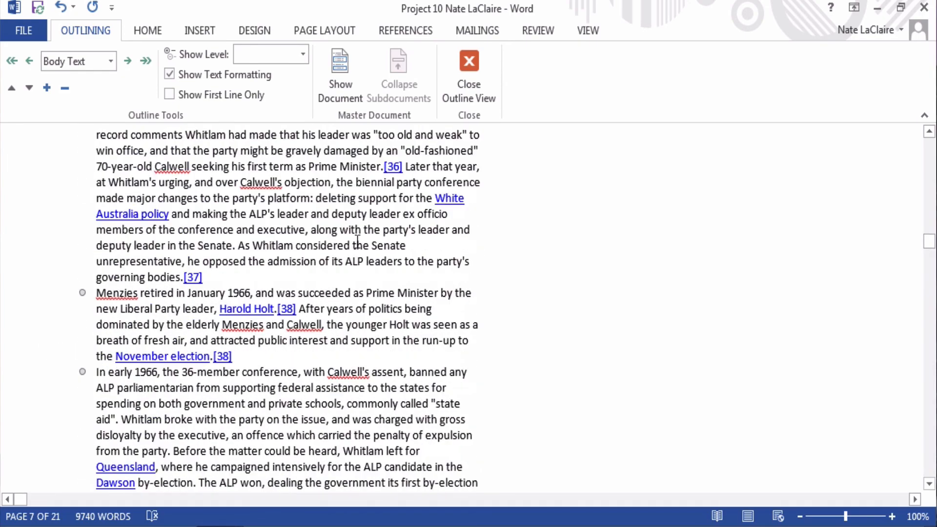
scroll(358, 240, up, 16)
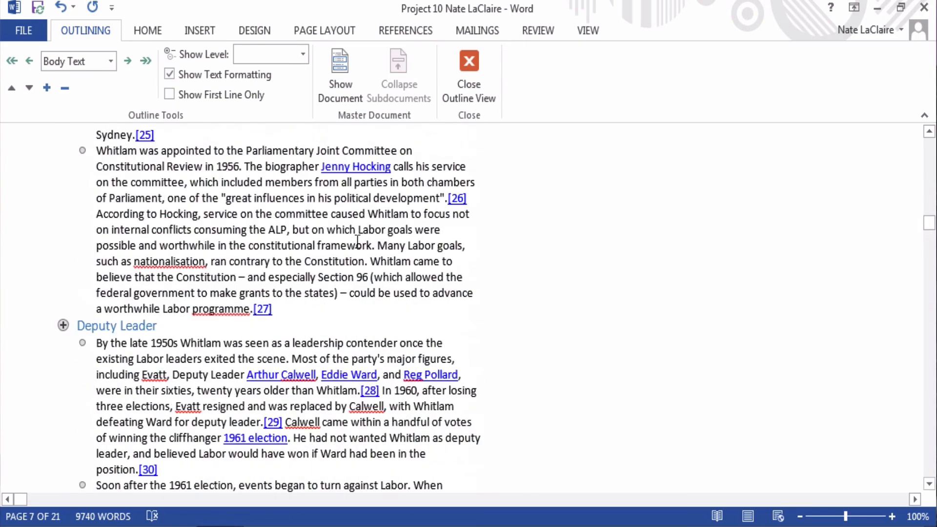
scroll(357, 240, up, 12)
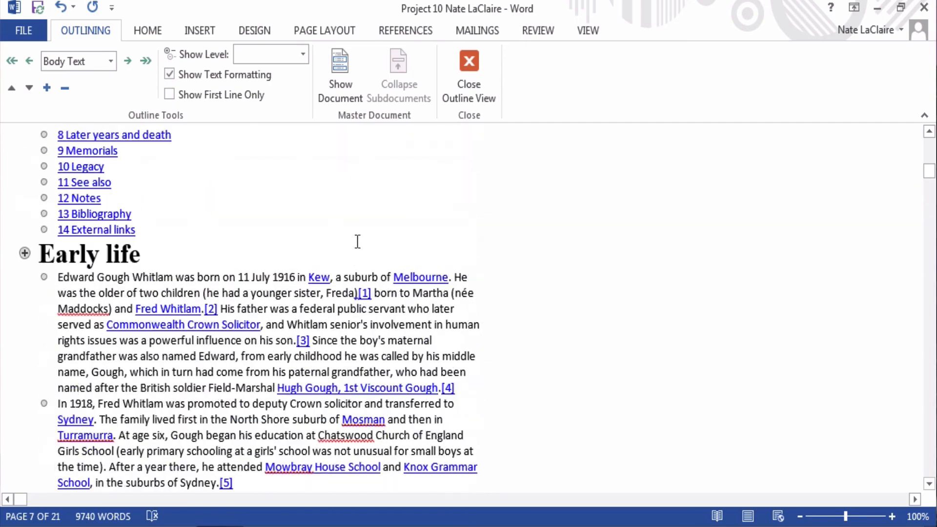
scroll(357, 240, up, 10)
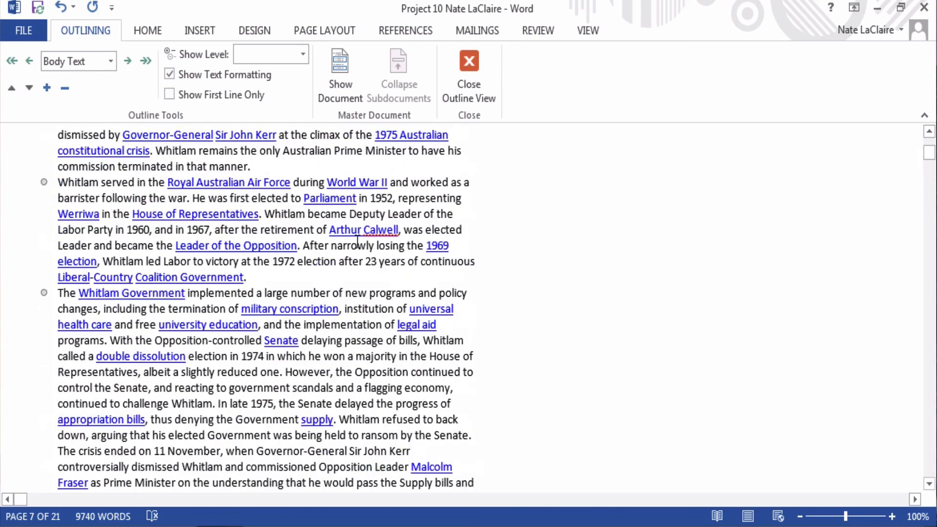
scroll(357, 240, down, 10)
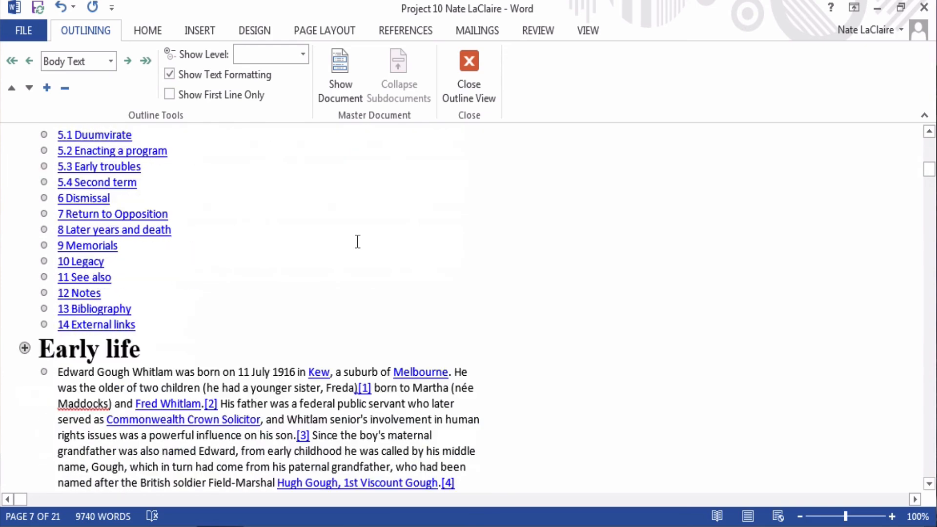
scroll(357, 240, down, 2)
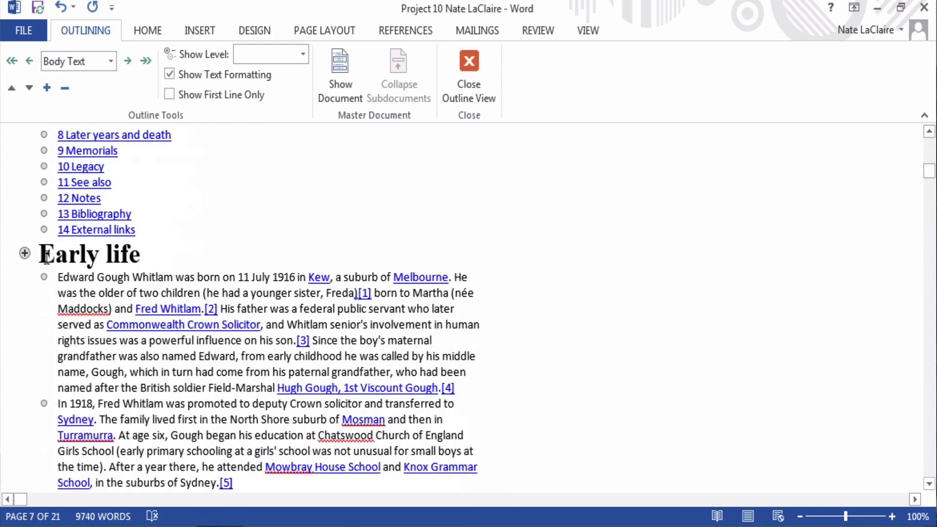
click(24, 252)
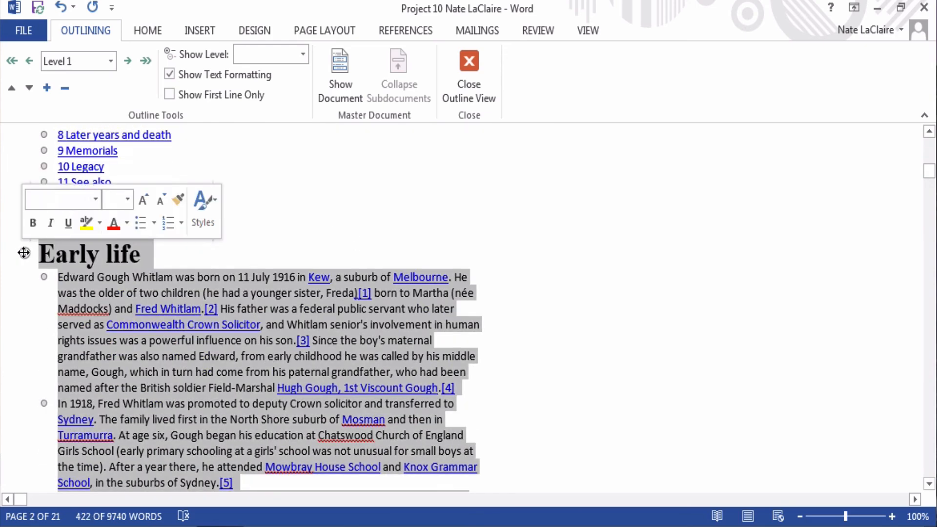
click(84, 287)
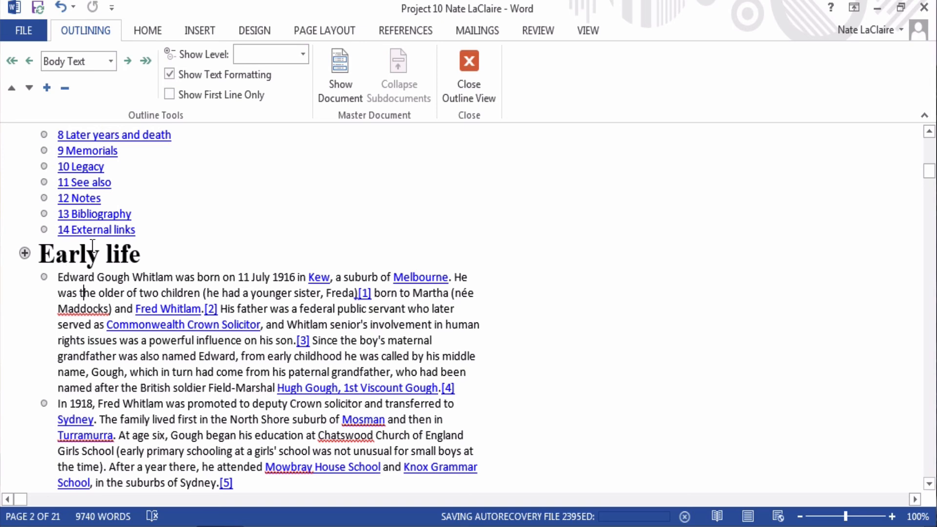
click(156, 258)
scroll(360, 381, down, 2)
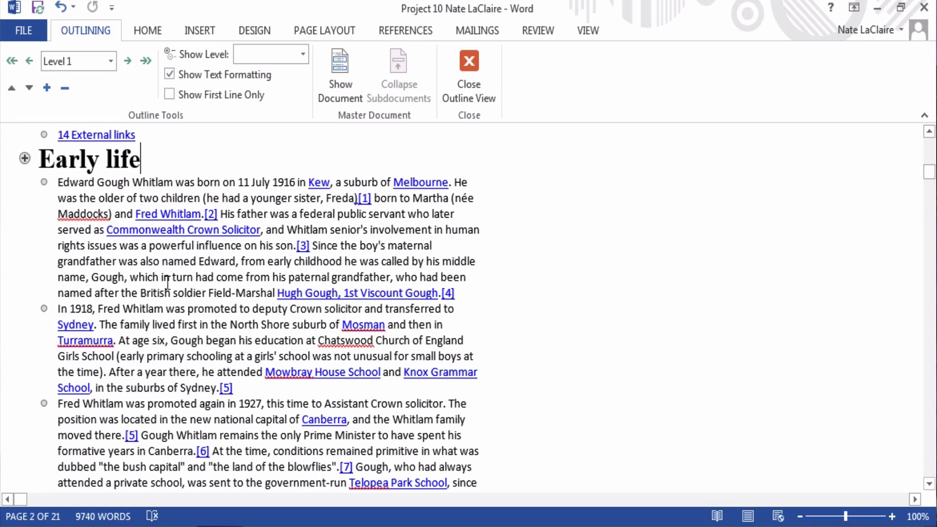
click(58, 179)
scroll(69, 374, down, 1)
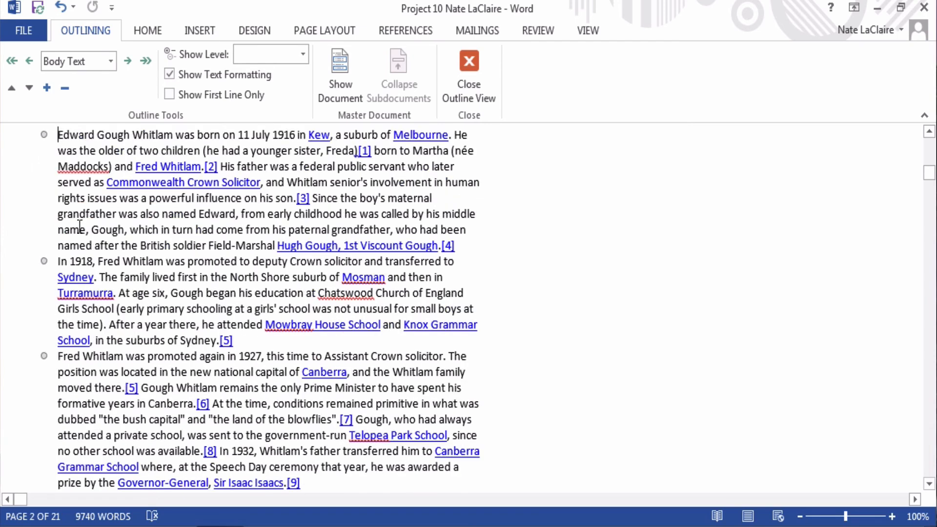
scroll(79, 227, up, 1)
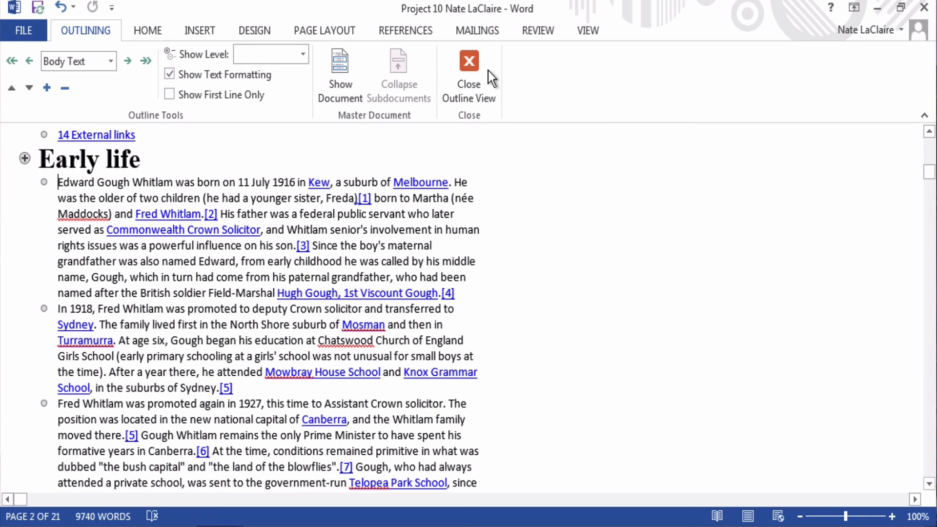
Step: Close Outline View and place the cursor after the [12] reference before Military service
click(462, 74)
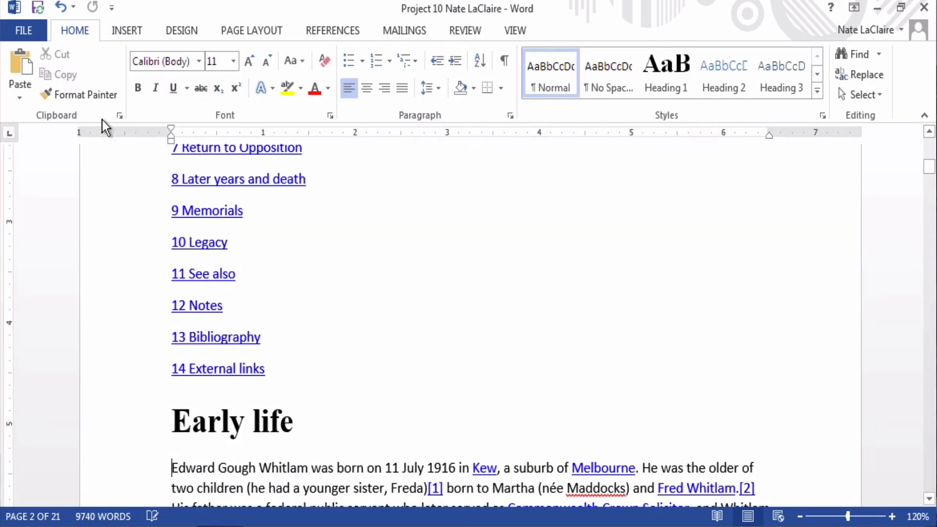
scroll(230, 330, down, 3)
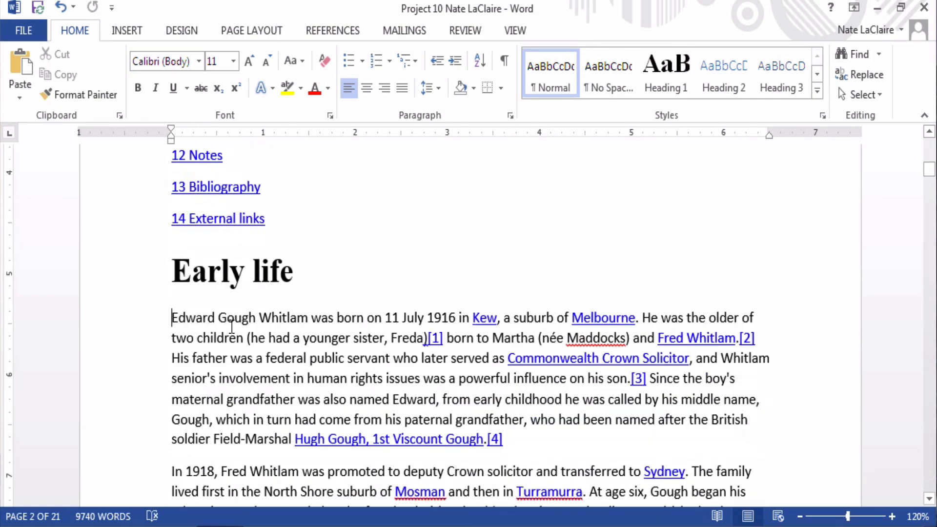
scroll(231, 326, down, 8)
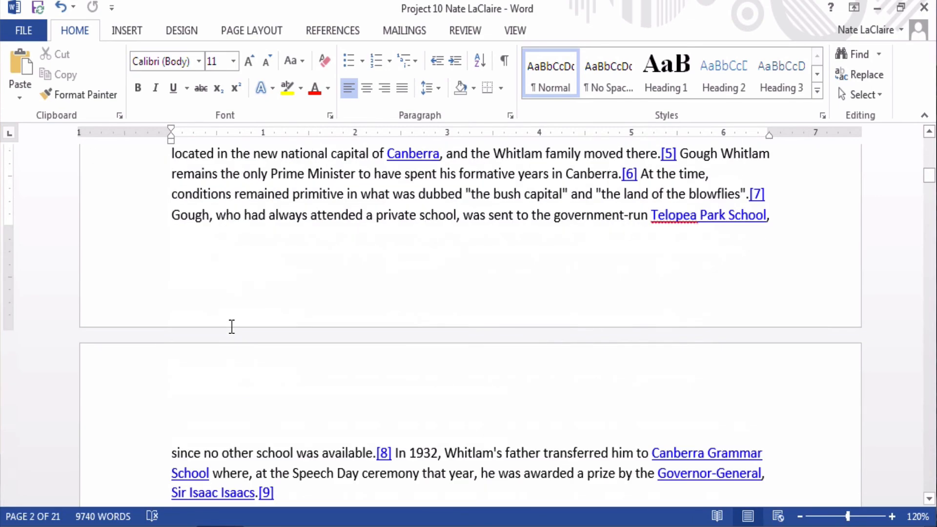
scroll(232, 326, down, 6)
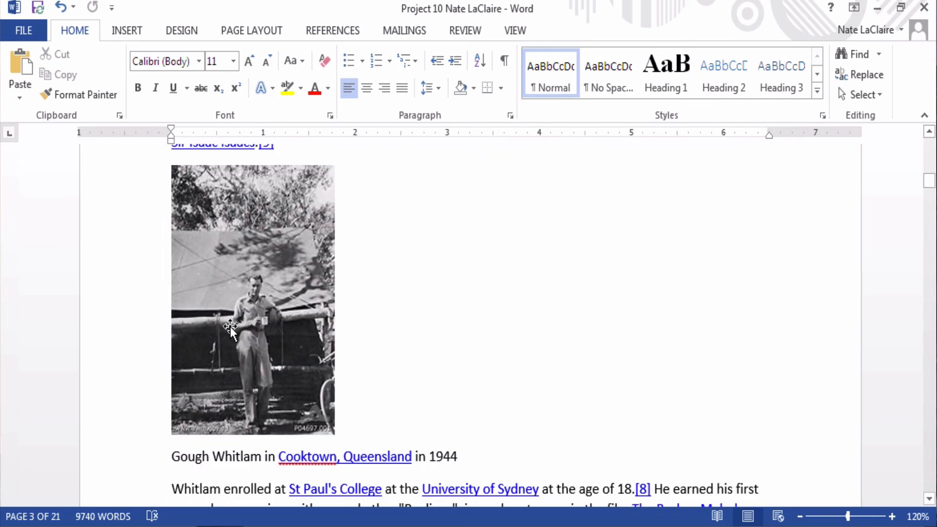
scroll(232, 327, down, 1)
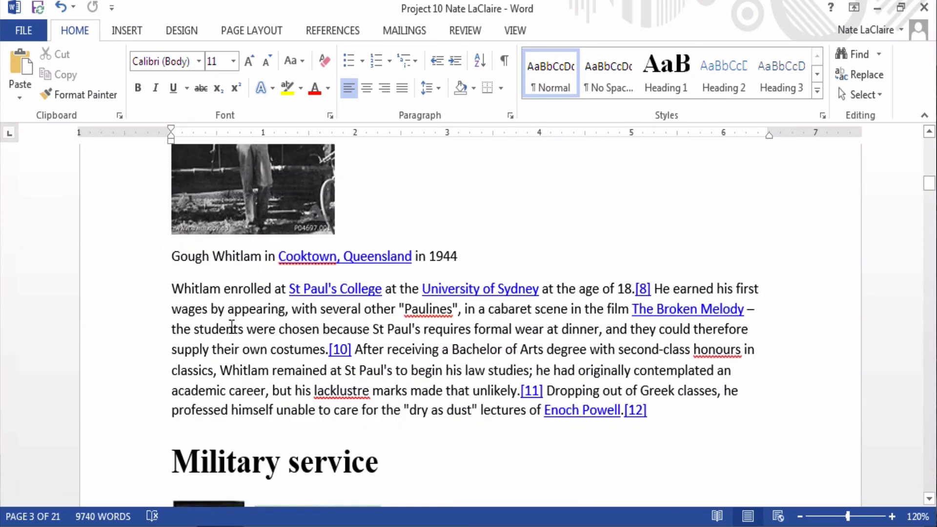
click(669, 405)
scroll(670, 405, down, 3)
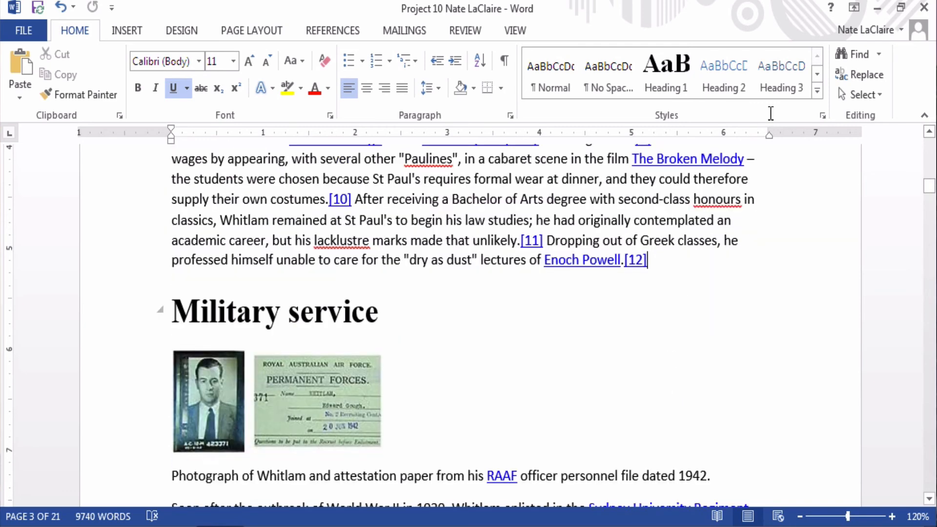
click(817, 74)
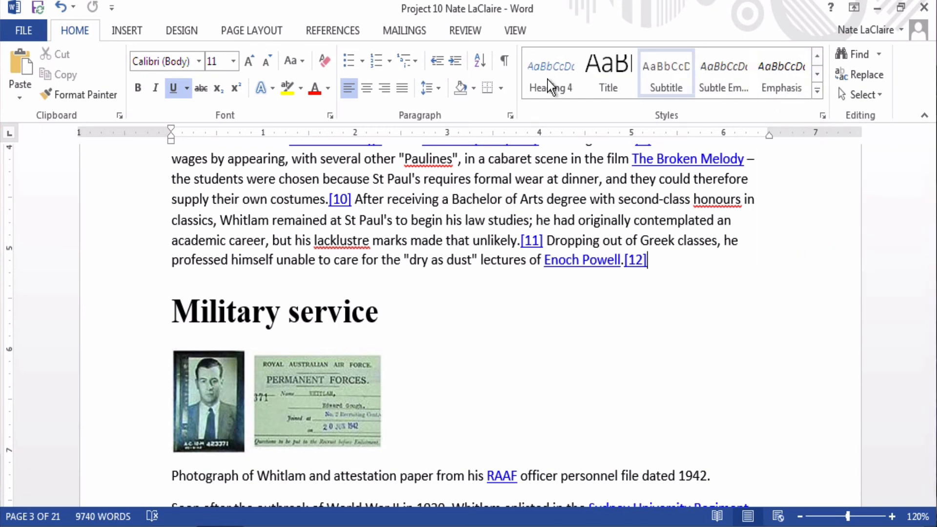
click(817, 90)
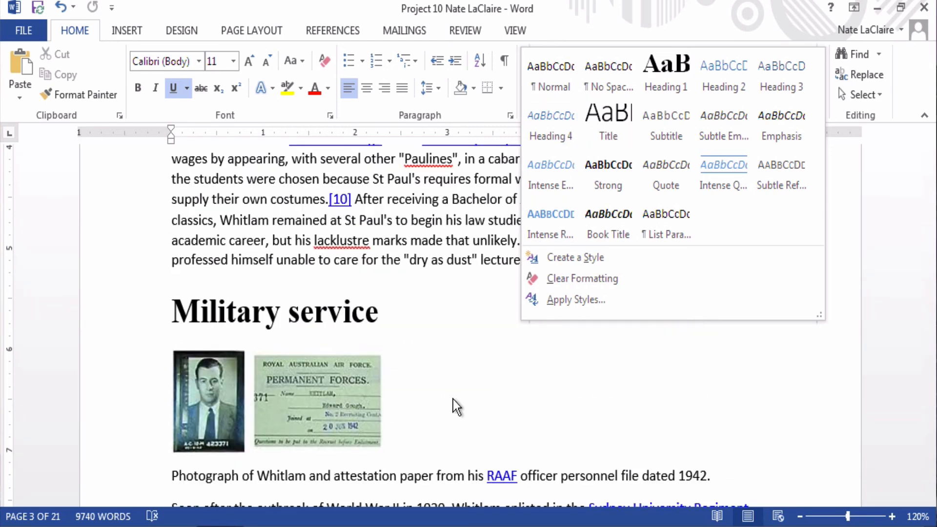
key(Escape)
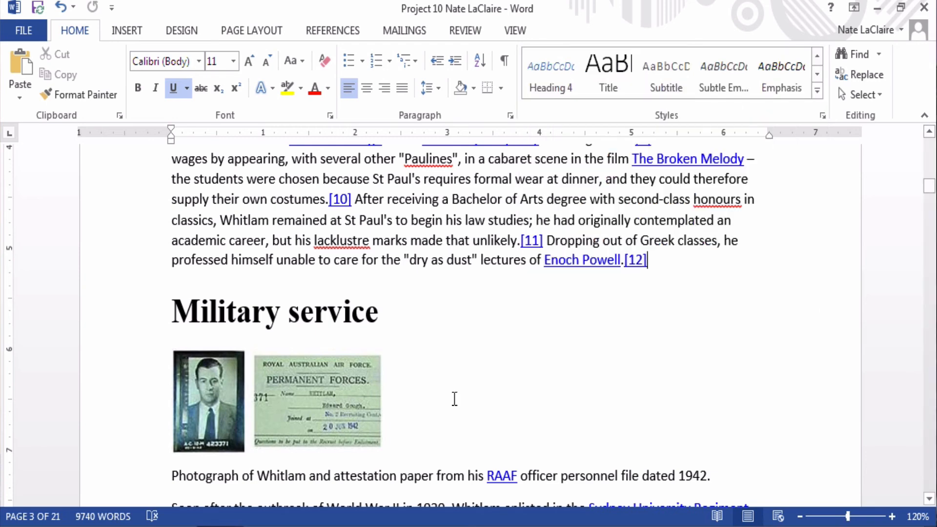
click(454, 399)
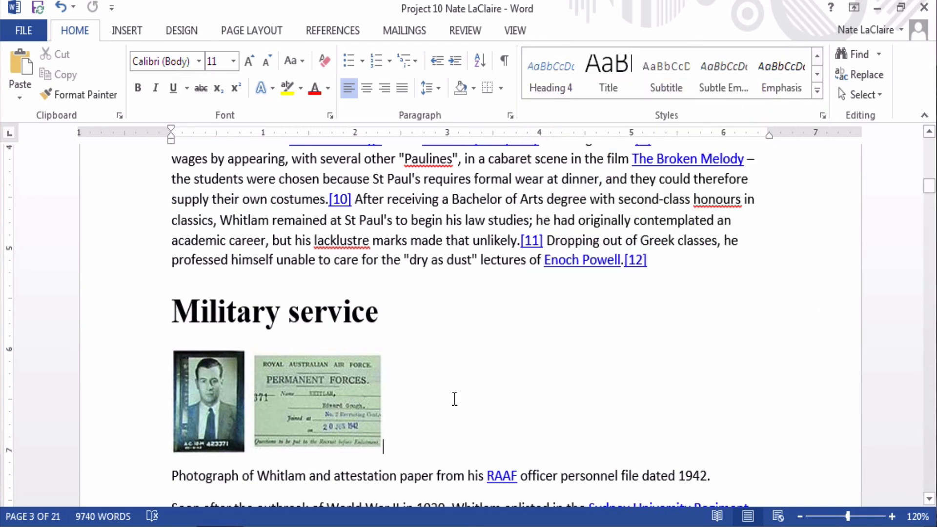
scroll(453, 399, down, 1)
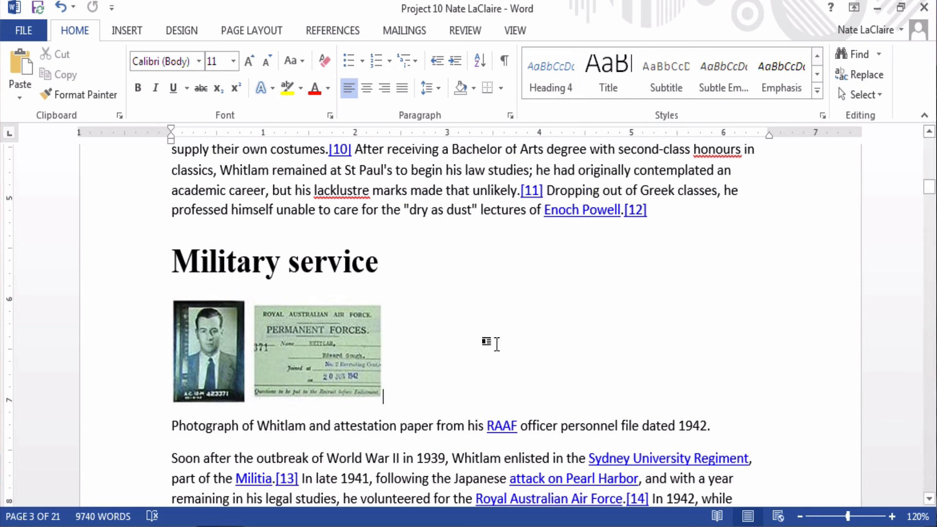
click(277, 425)
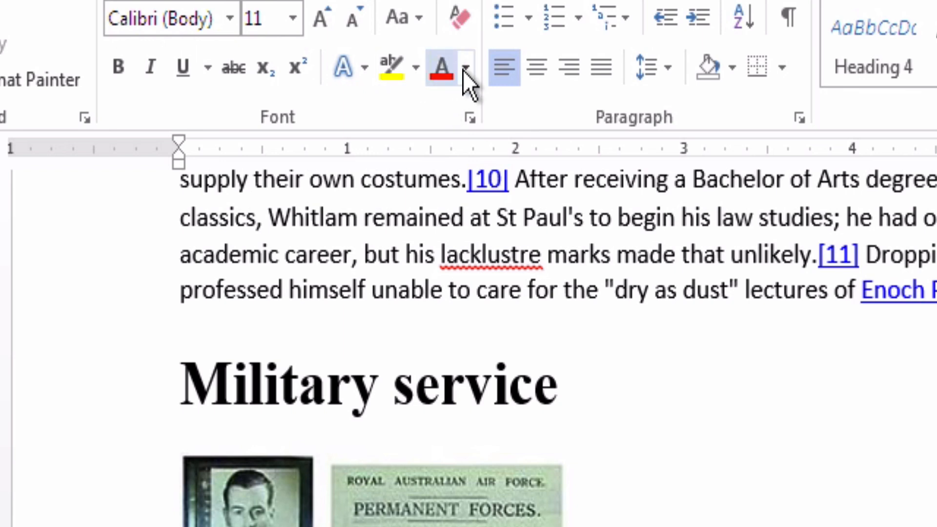
Step: Dismiss the Font Color palette unchanged, then browse the Font name list
click(464, 70)
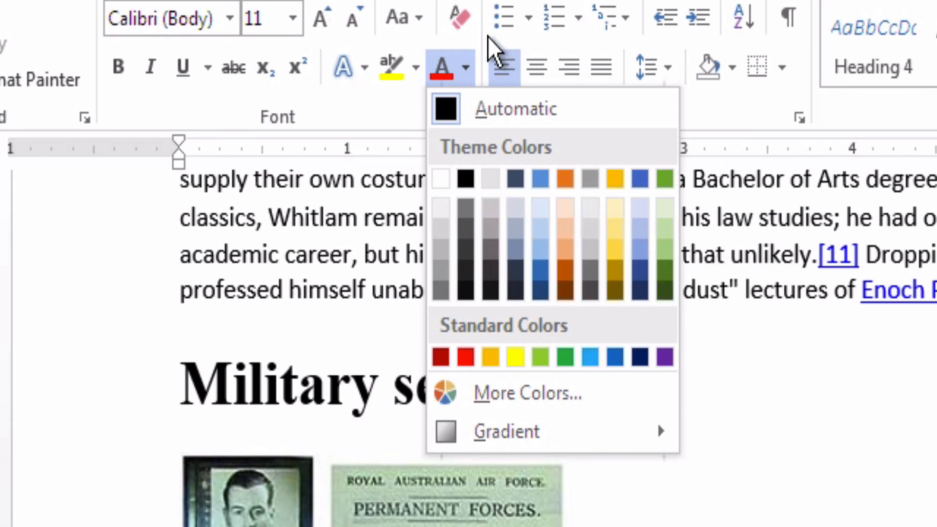
click(466, 68)
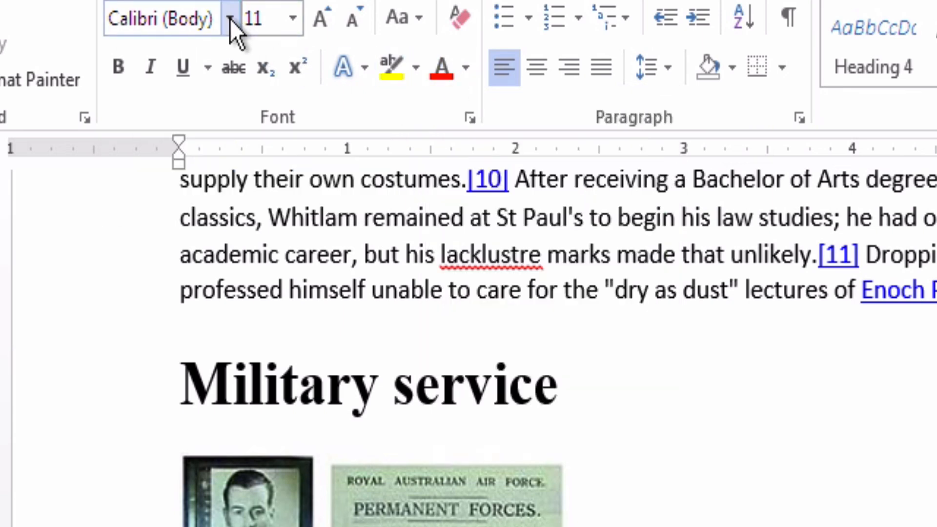
click(230, 19)
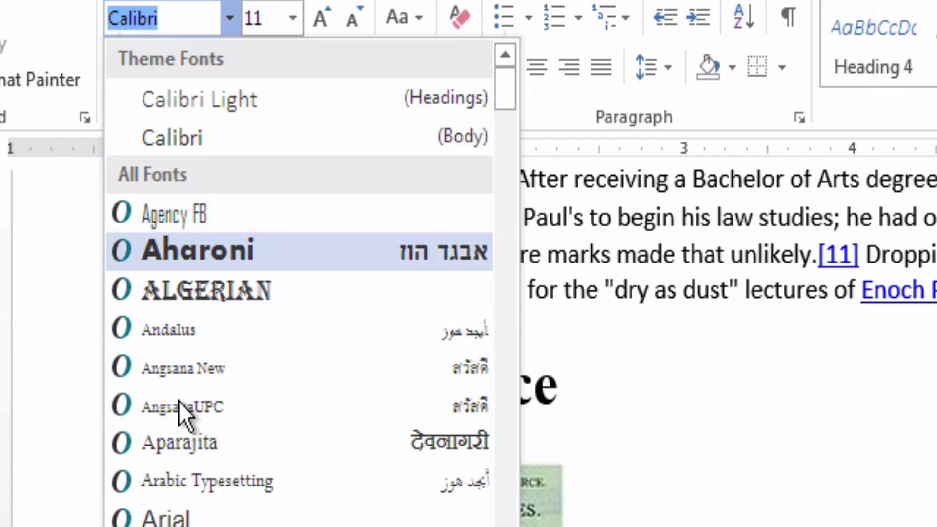
scroll(299, 293, down, 1)
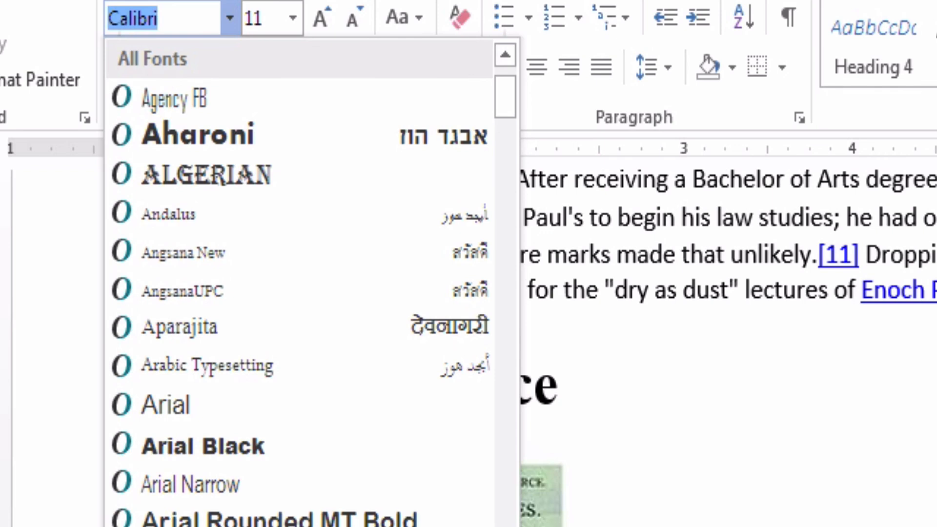
scroll(237, 444, up, 1)
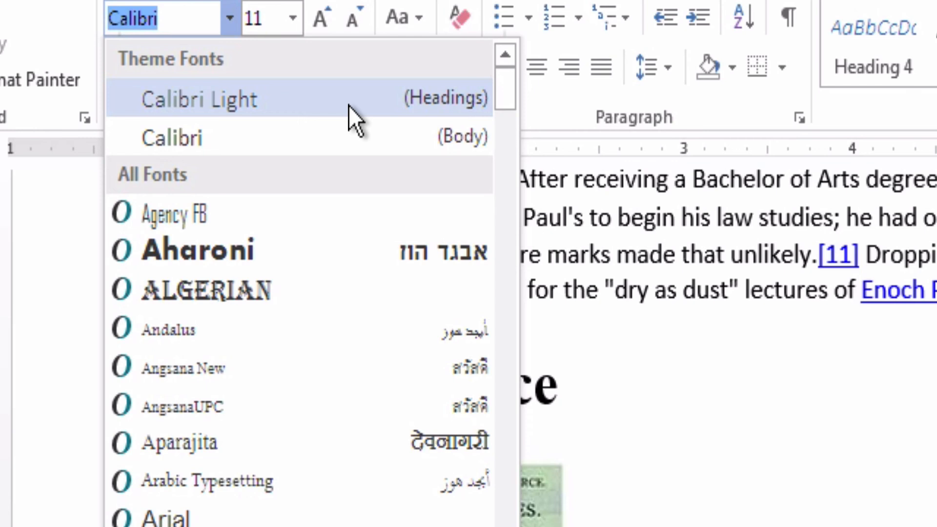
Step: Close the font list keeping Calibri (Body) and switch to the DESIGN tab
click(718, 270)
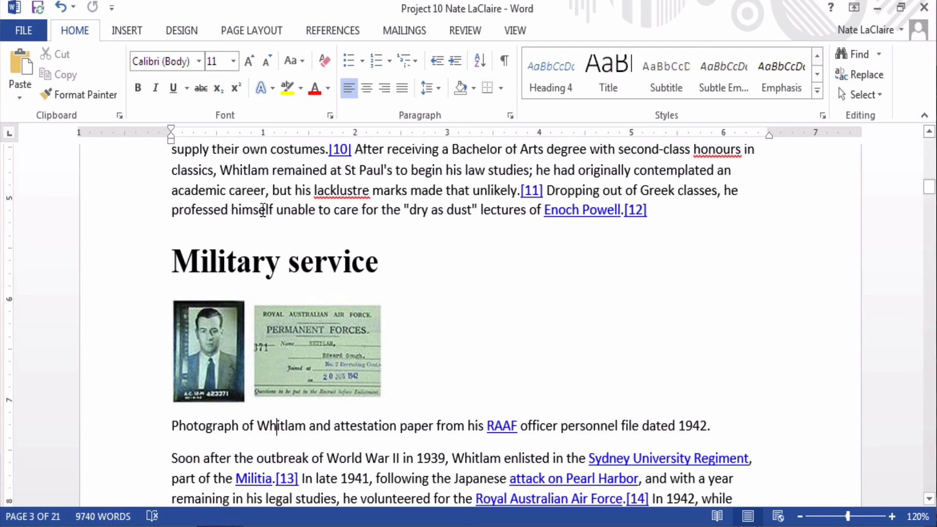
click(187, 30)
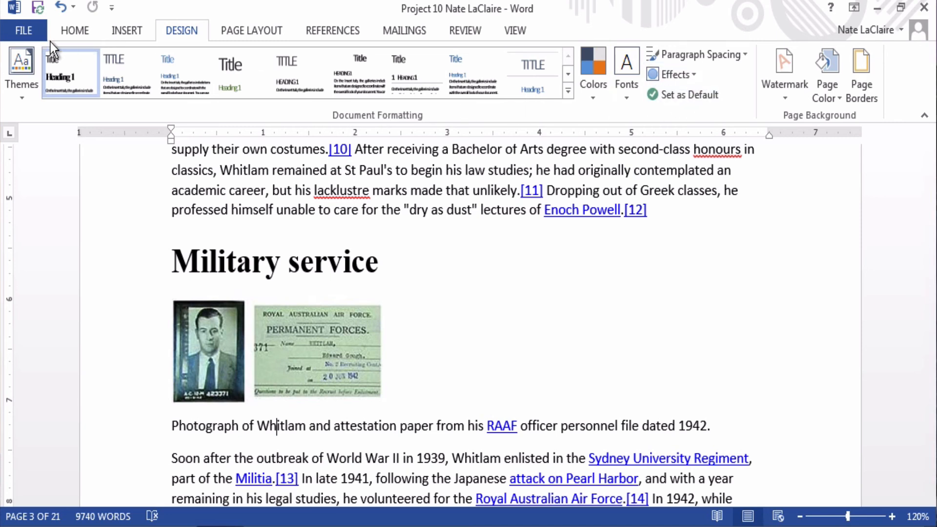
Step: Open the Themes gallery and browse the available themes, such as Office, Facet, Ion and Wisp
click(15, 66)
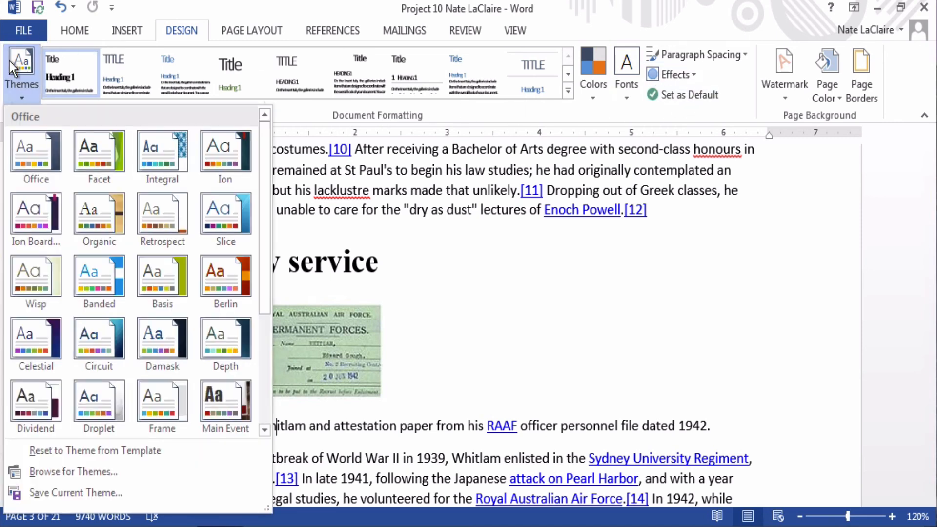
scroll(122, 213, down, 3)
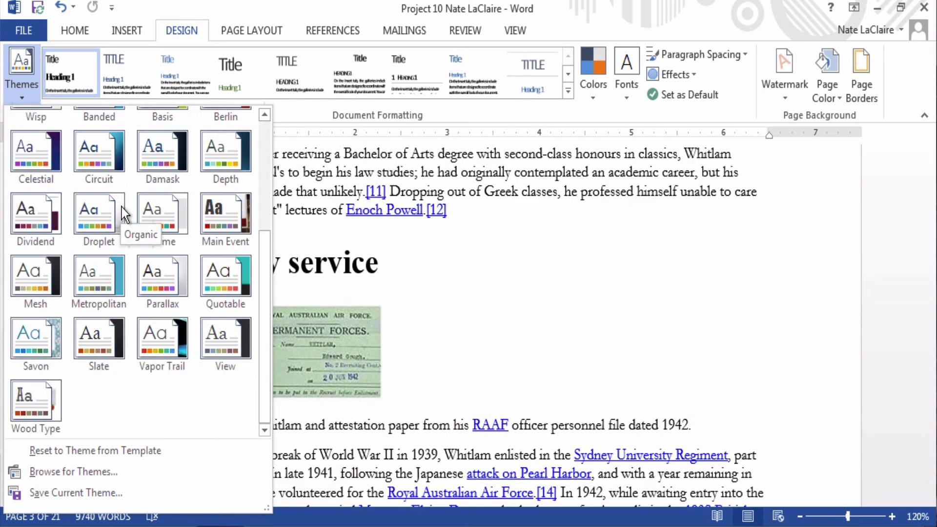
scroll(122, 213, up, 3)
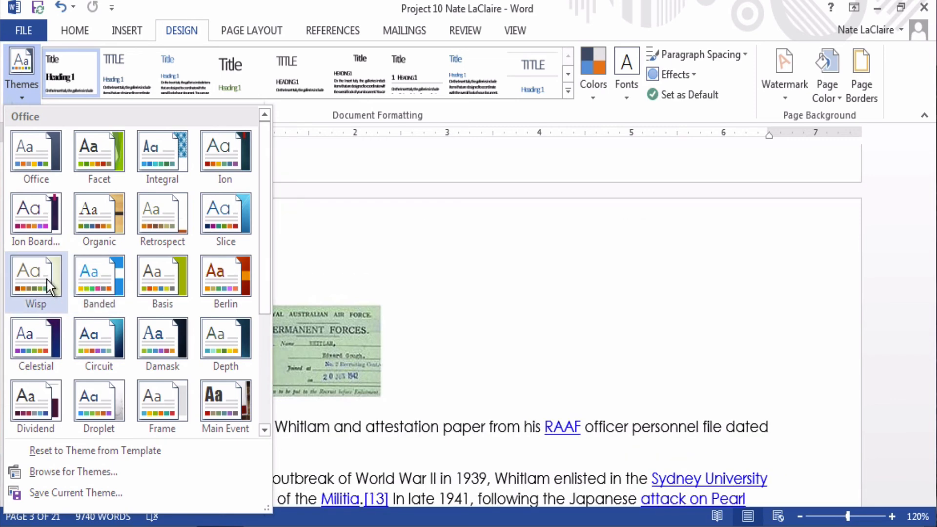
Step: Apply the Office theme and review its font colours and fonts without changing anything
click(39, 173)
click(73, 30)
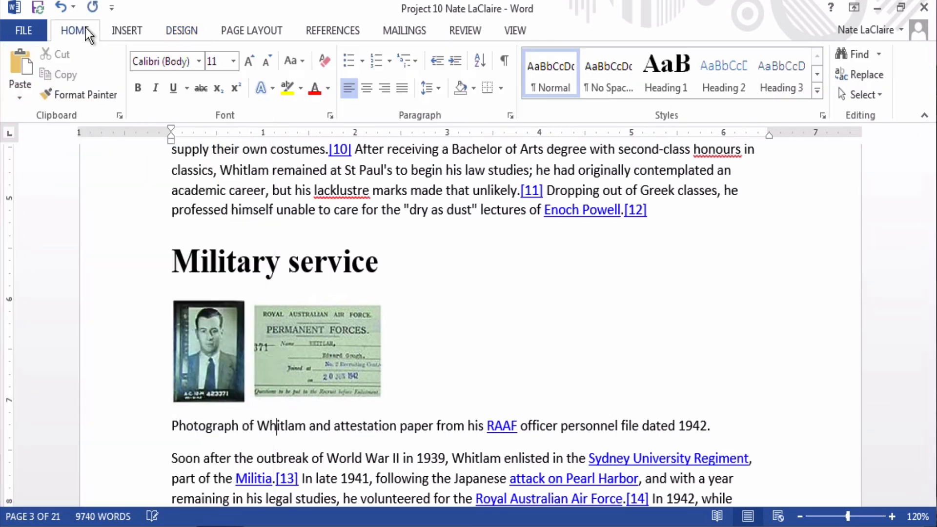
click(329, 88)
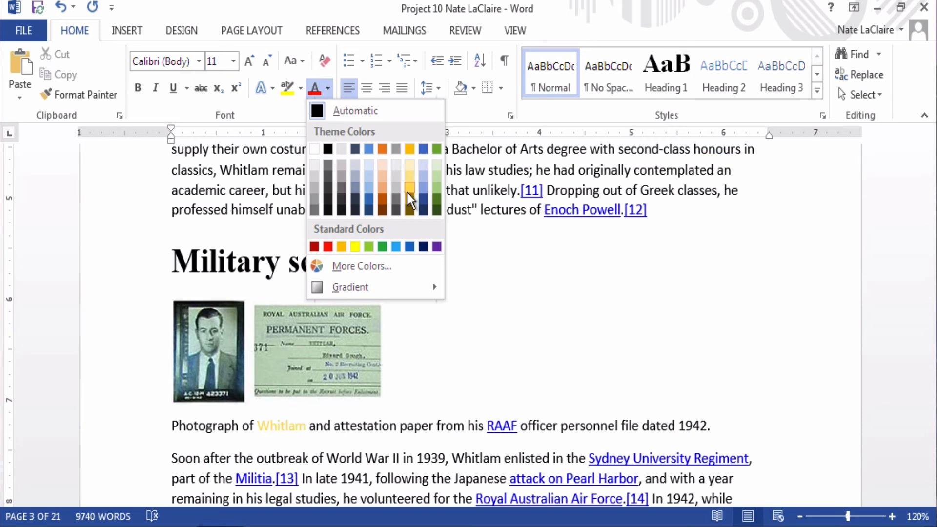
click(201, 63)
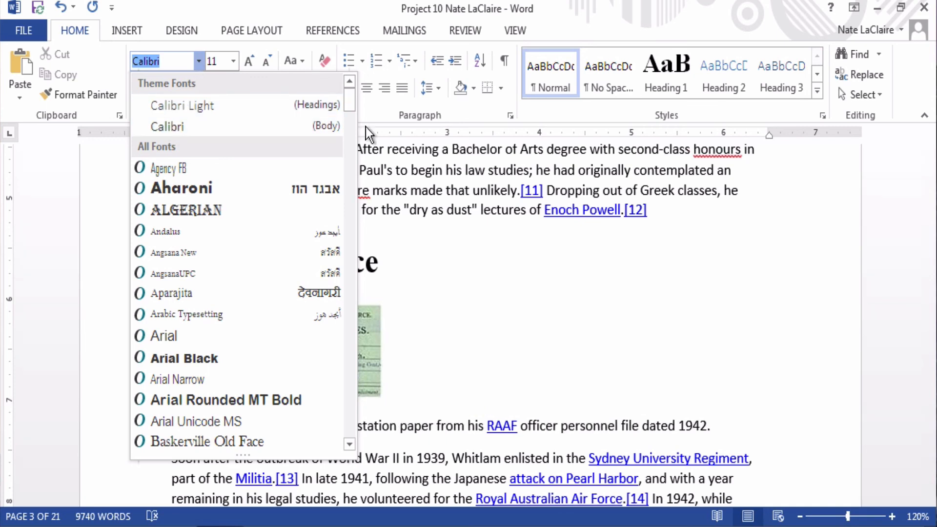
click(487, 257)
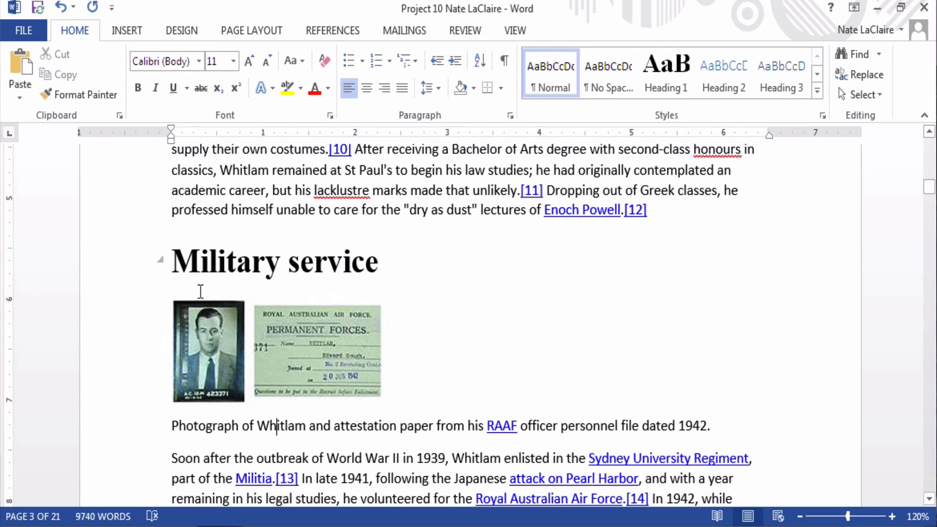
Step: Select and deselect the Military service heading, then reopen the Themes gallery
drag(198, 264, 351, 268)
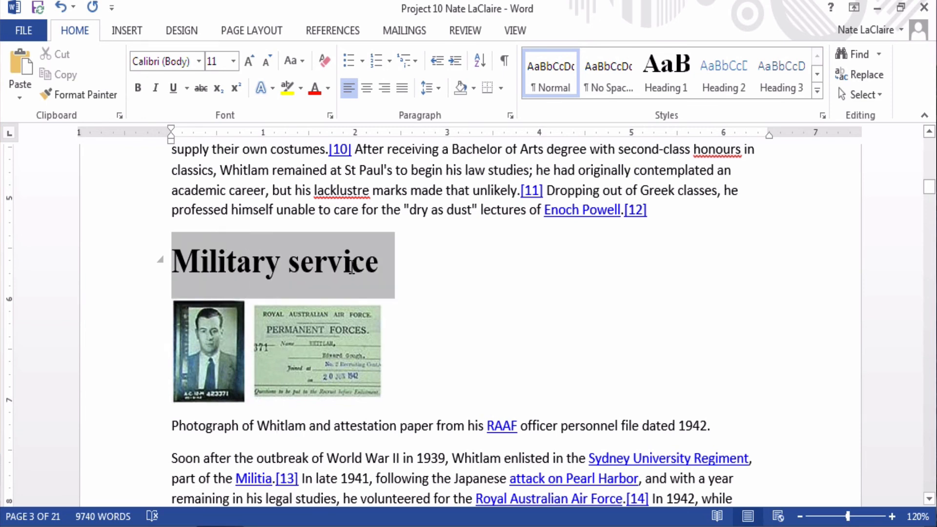
click(404, 275)
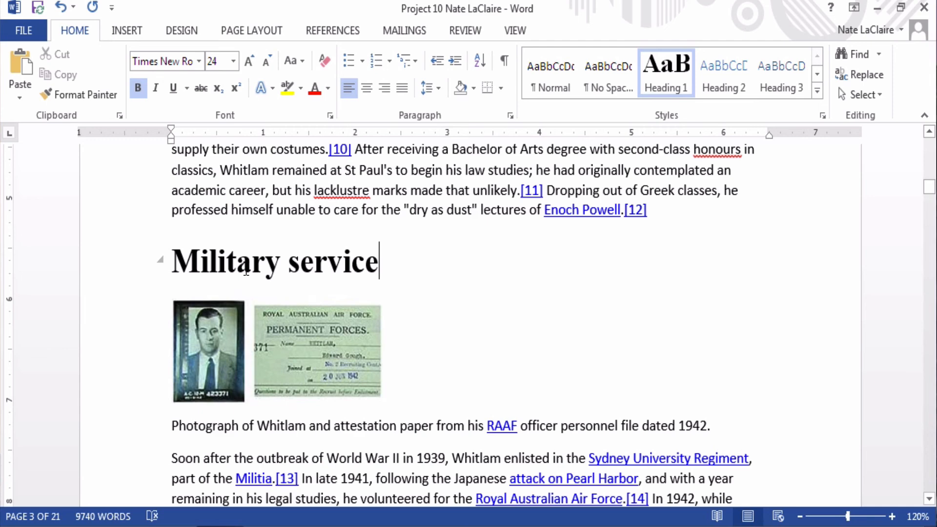
click(183, 31)
click(25, 83)
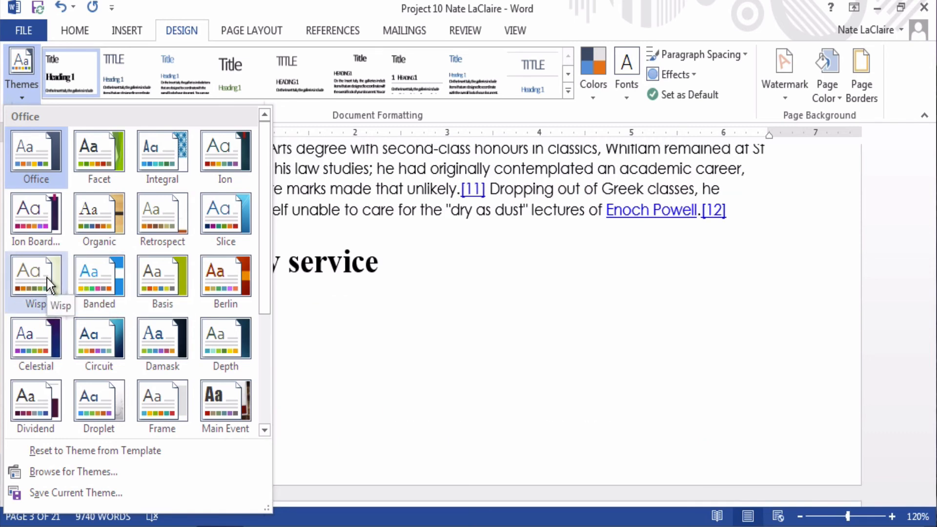
Step: Apply the Wisp theme and confirm its Century Gothic heading and body fonts in the Font list
click(47, 278)
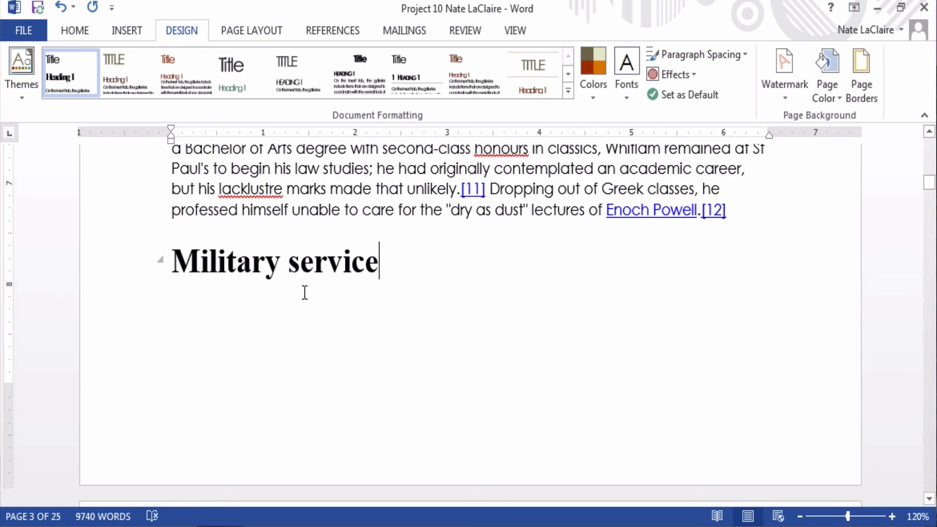
scroll(304, 293, up, 5)
scroll(305, 293, up, 15)
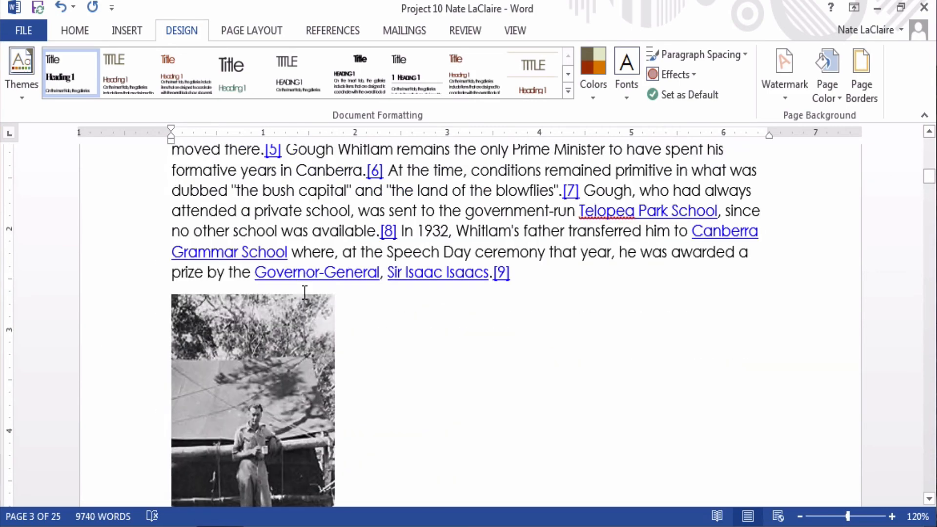
scroll(304, 292, up, 10)
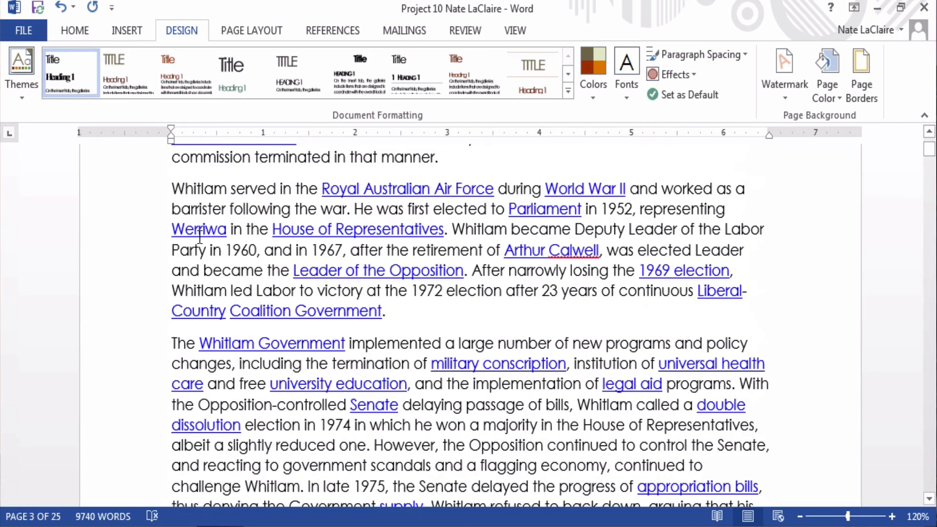
click(75, 30)
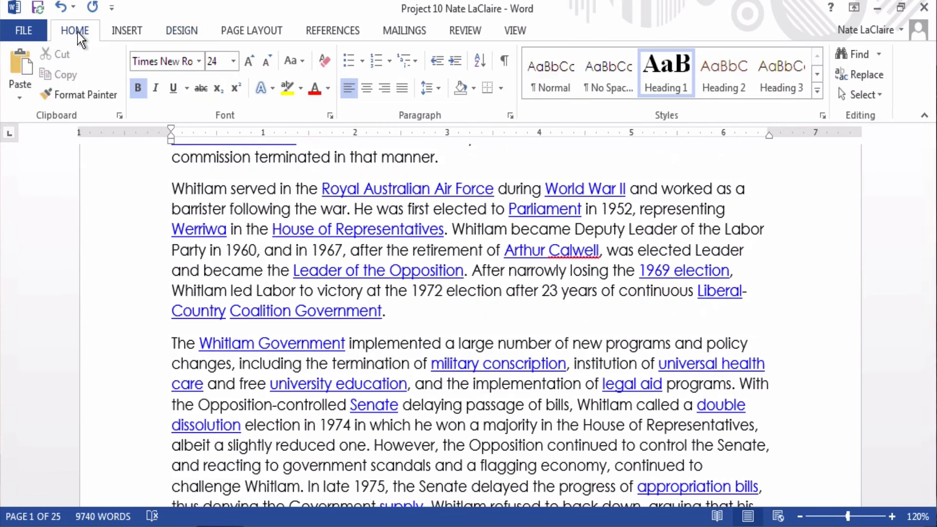
click(201, 61)
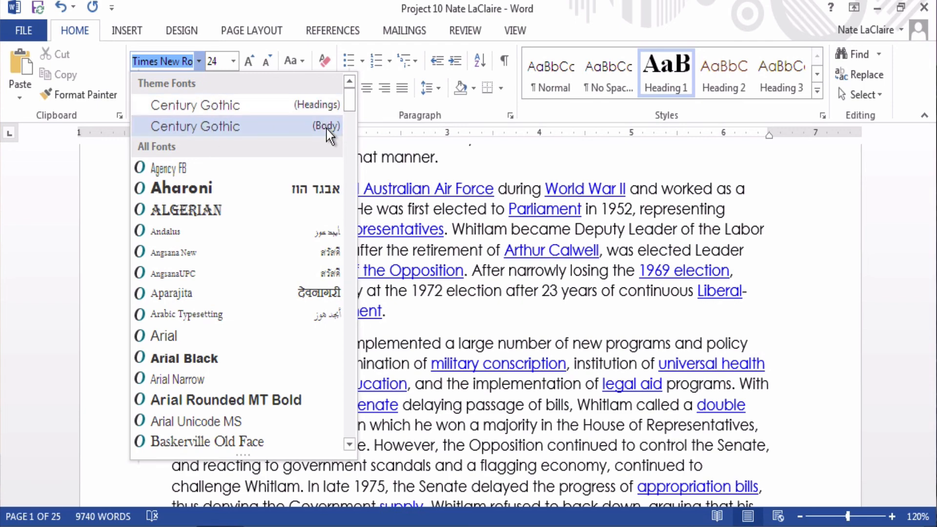
click(530, 307)
Step: Scroll through the Wisp-themed document and check the theme fonts in a later section
scroll(530, 307, down, 4)
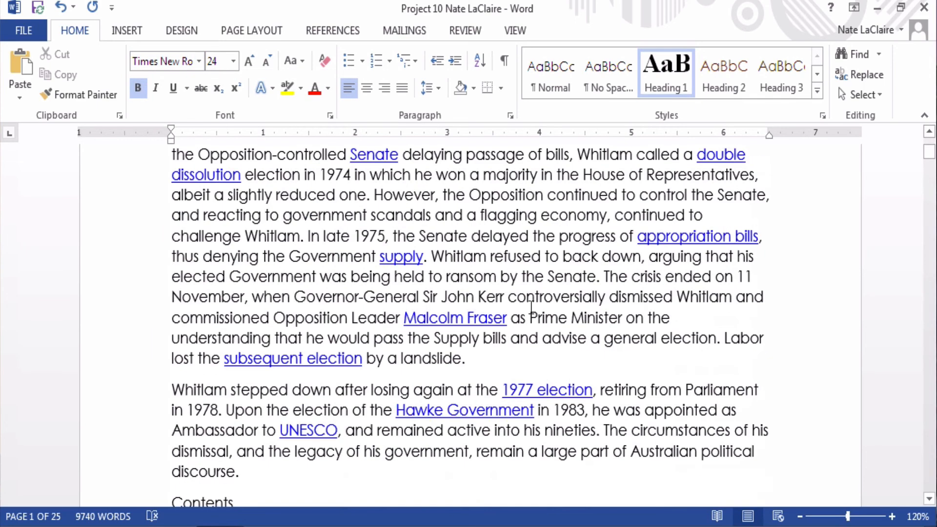
scroll(531, 307, down, 15)
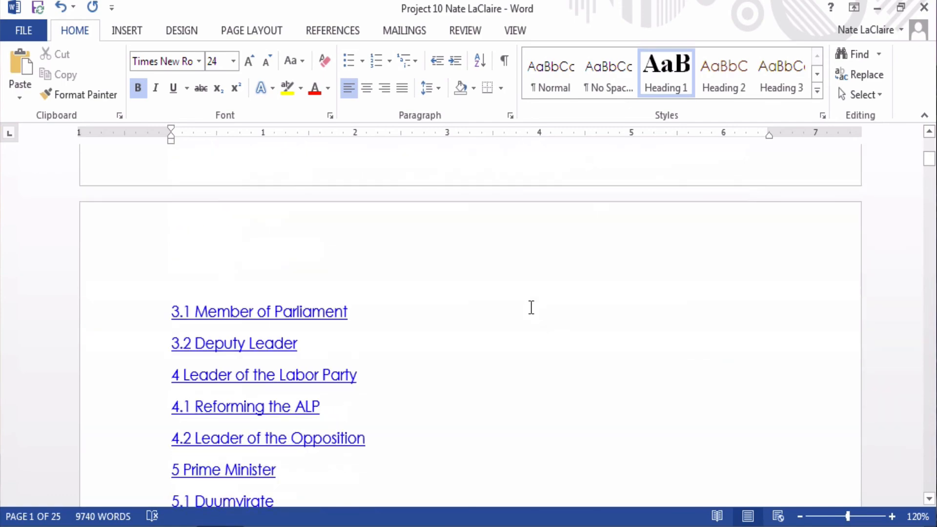
scroll(531, 307, down, 4)
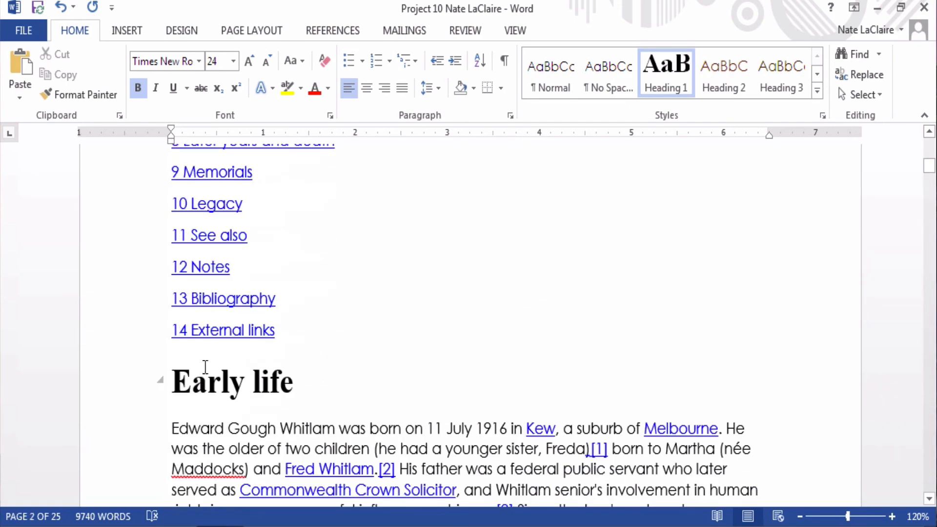
scroll(205, 367, down, 14)
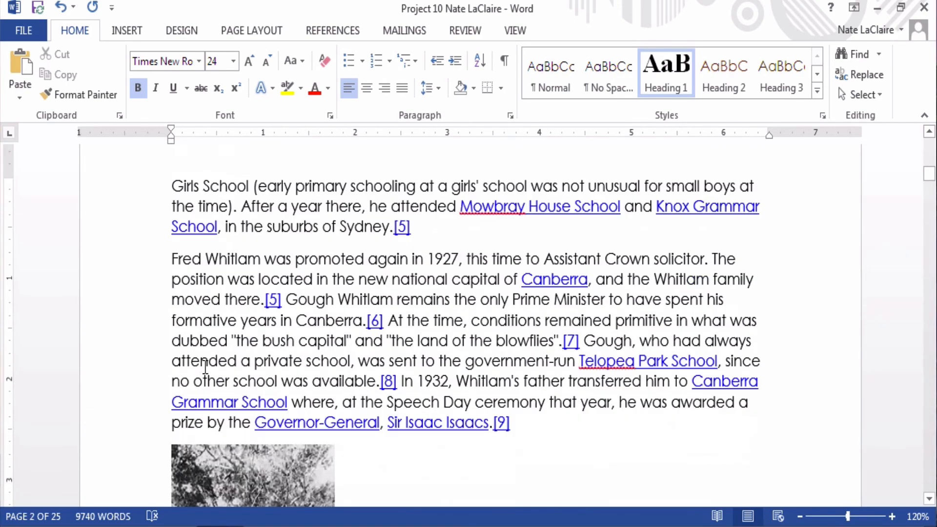
scroll(203, 367, down, 10)
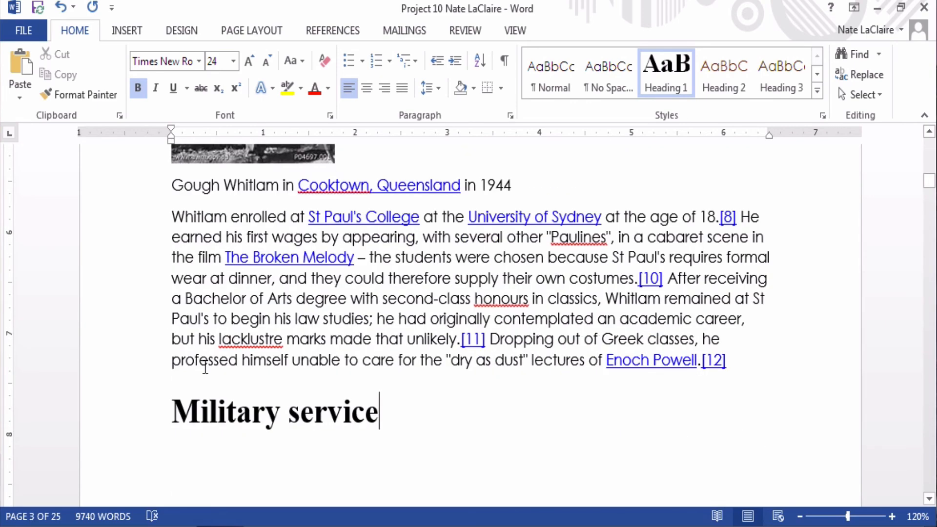
scroll(205, 367, down, 15)
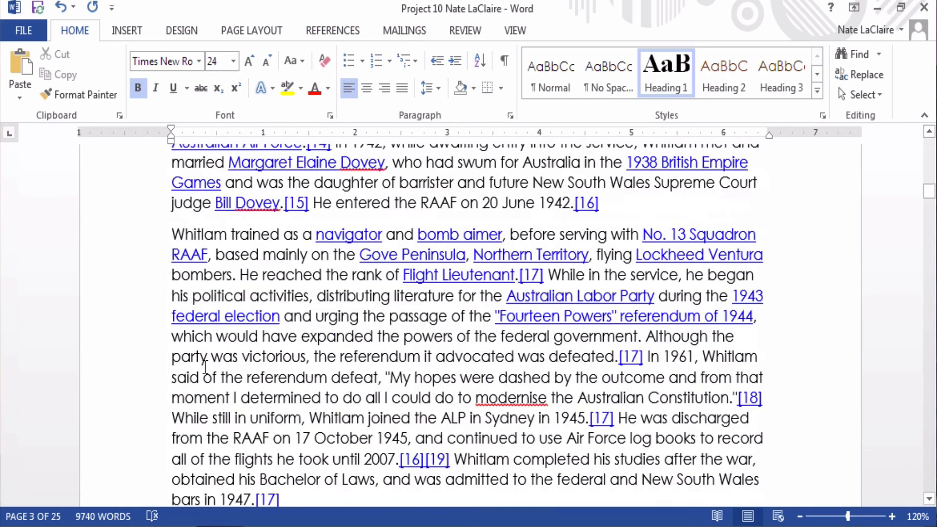
scroll(205, 367, down, 20)
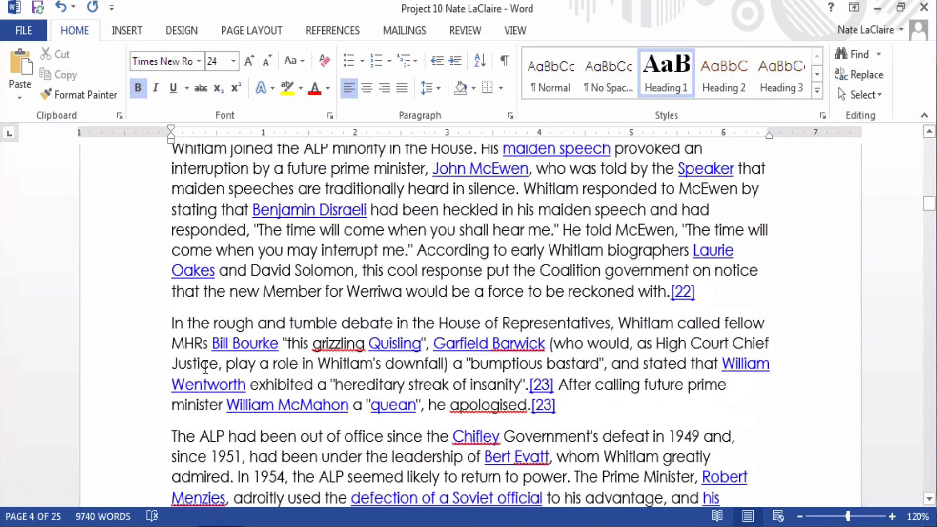
scroll(205, 366, up, 8)
scroll(205, 367, up, 8)
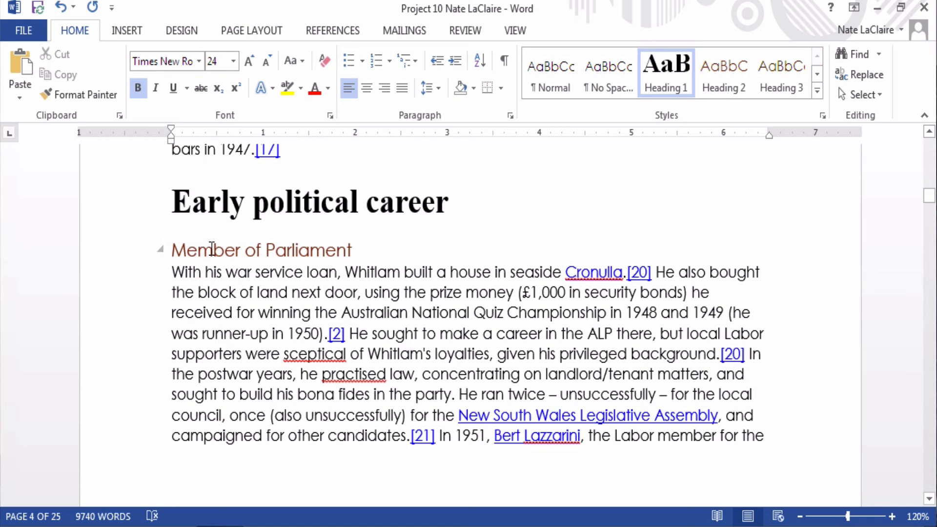
click(198, 61)
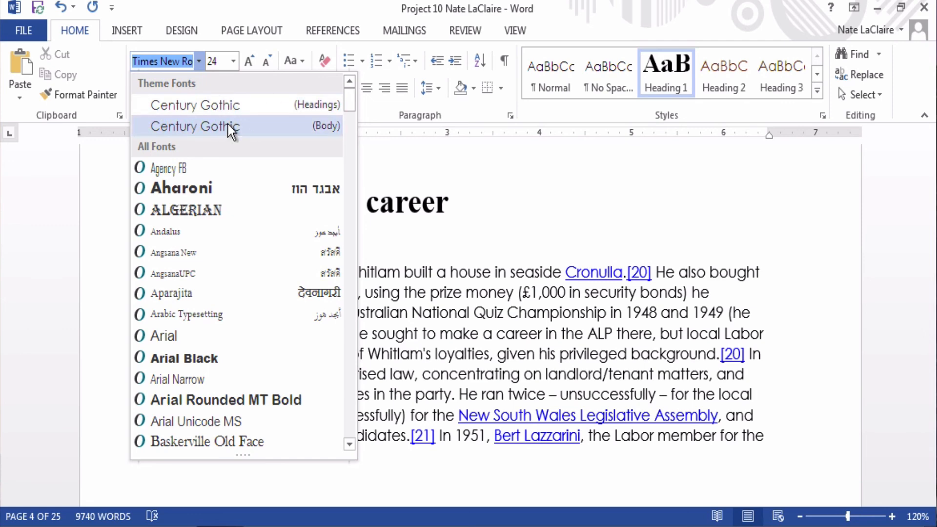
Step: Apply the Quotable theme so subheadings turn teal, then view the Font Color choices
click(198, 67)
click(172, 30)
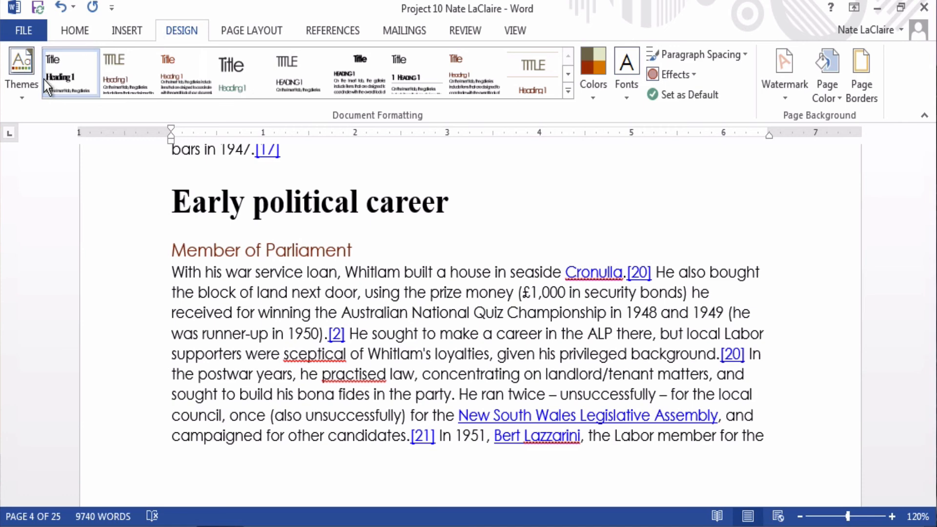
click(29, 81)
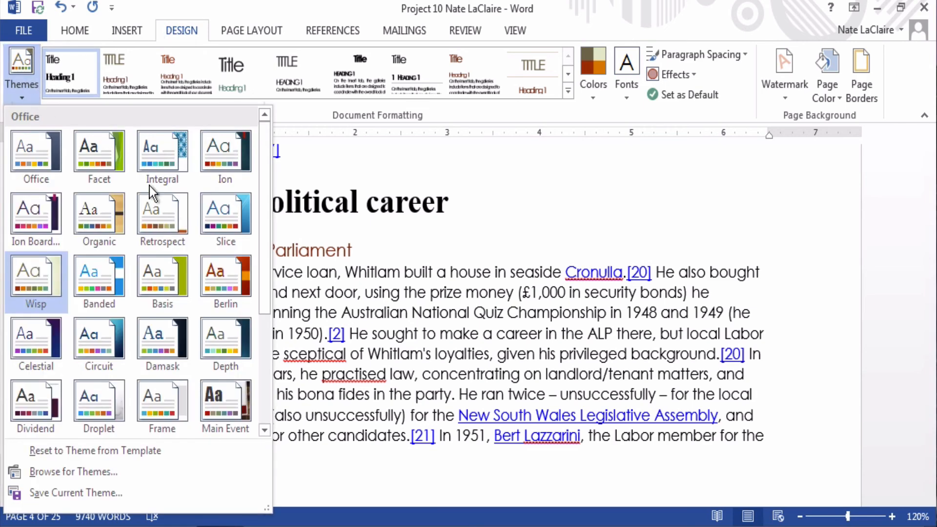
scroll(172, 213, down, 3)
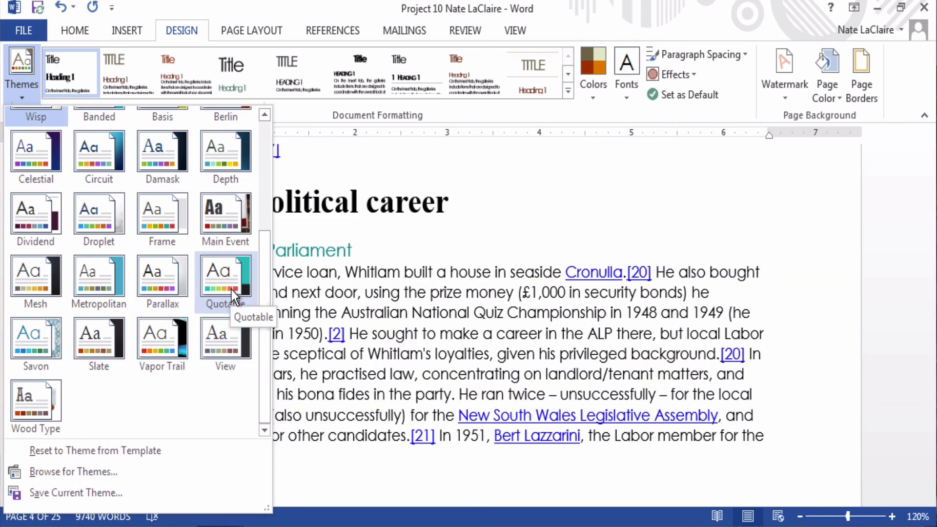
click(233, 292)
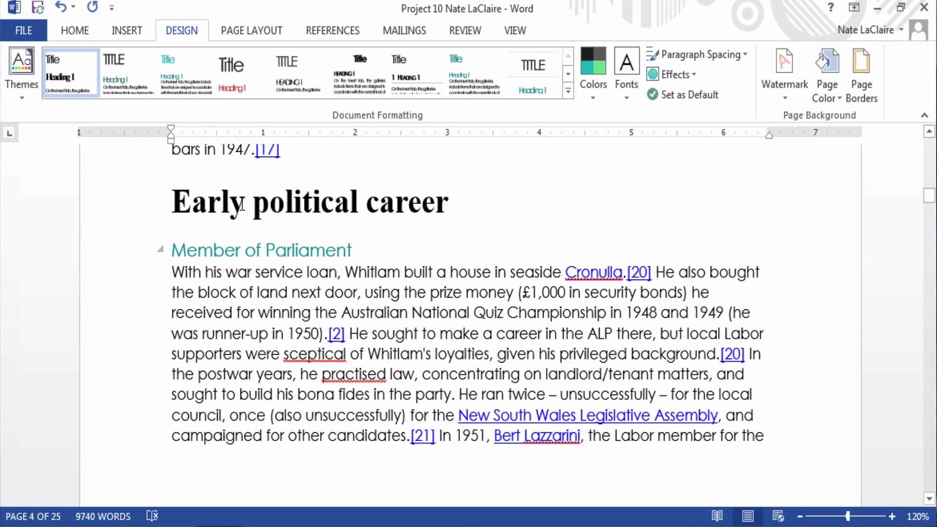
click(74, 31)
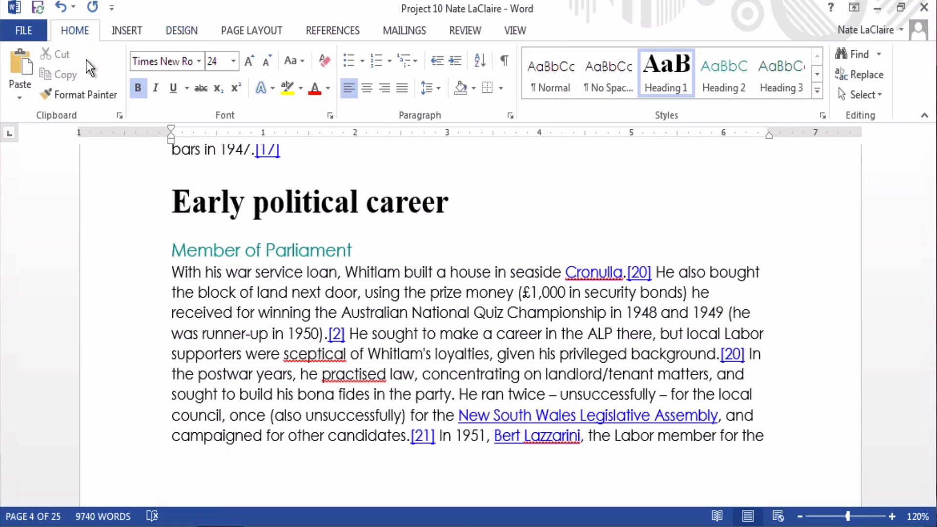
click(328, 89)
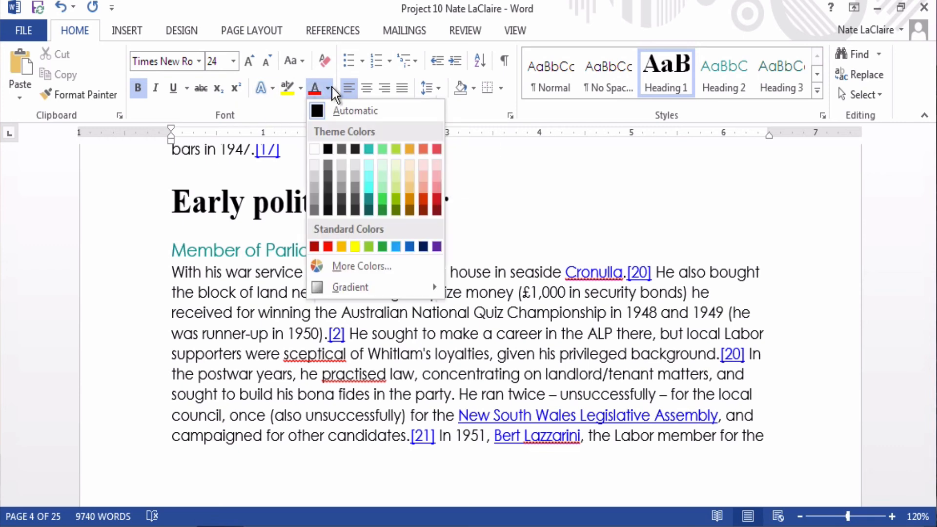
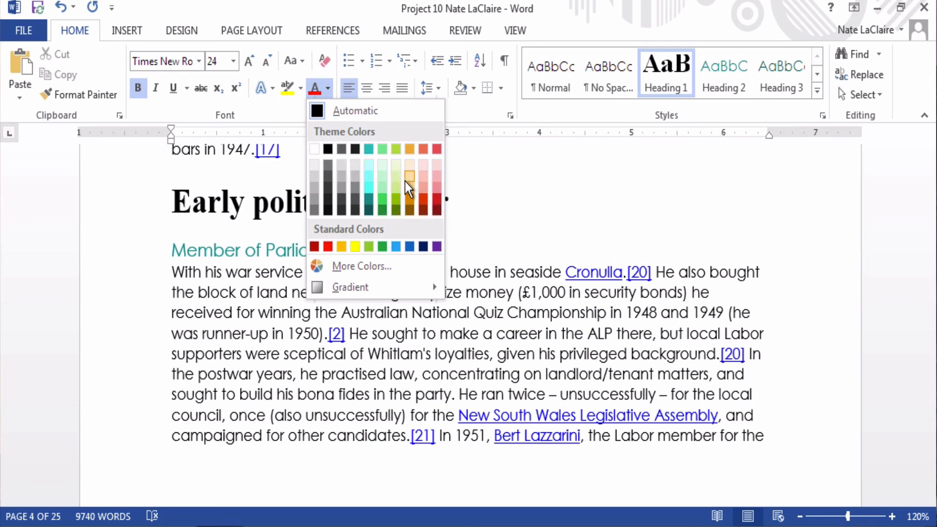
Step: Close the Font Color palette unchanged and undo the last two formatting changes
click(201, 278)
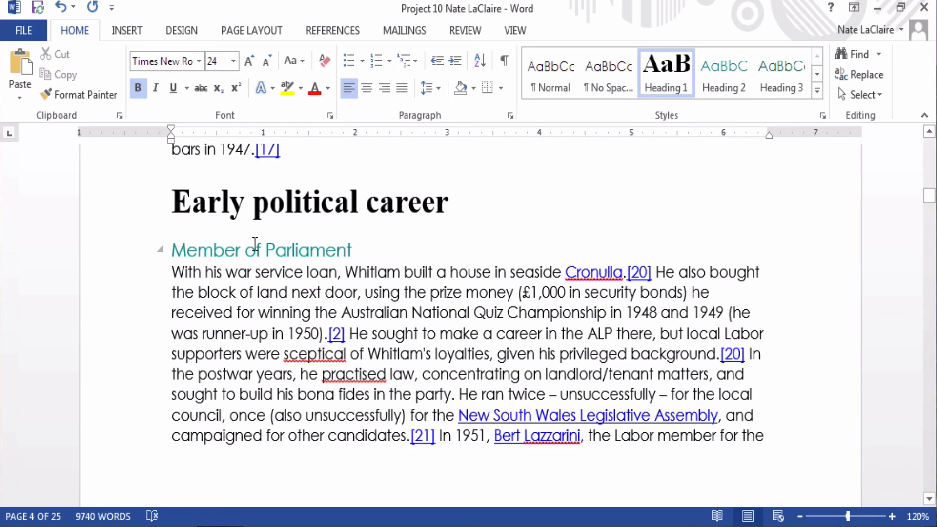
click(64, 10)
click(64, 9)
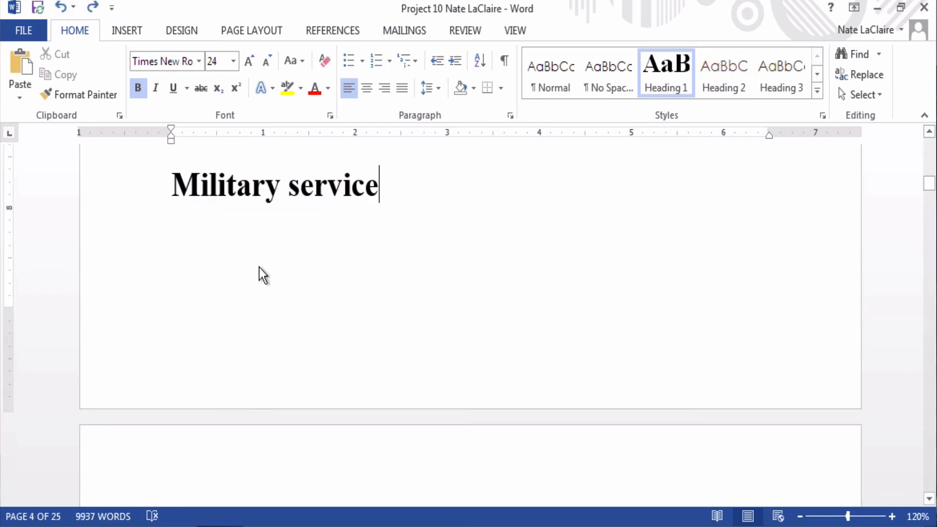
scroll(259, 267, down, 15)
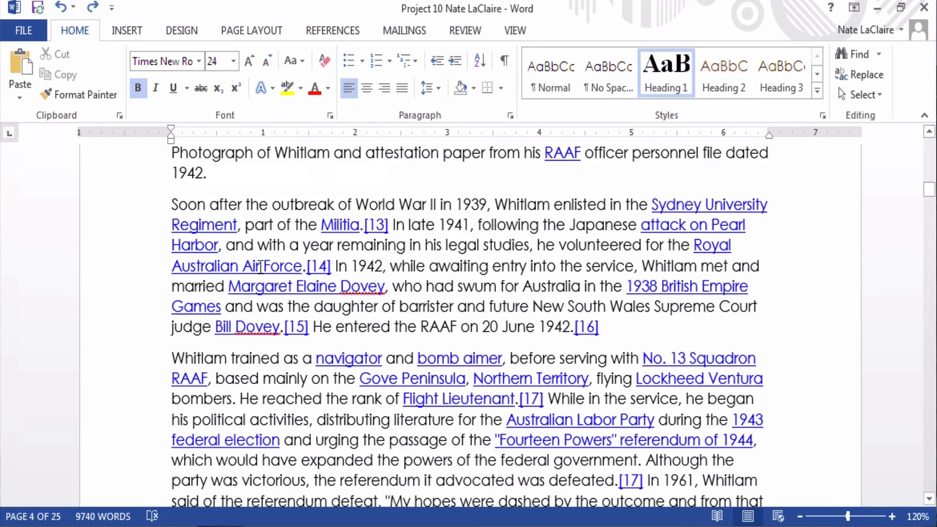
scroll(260, 267, down, 15)
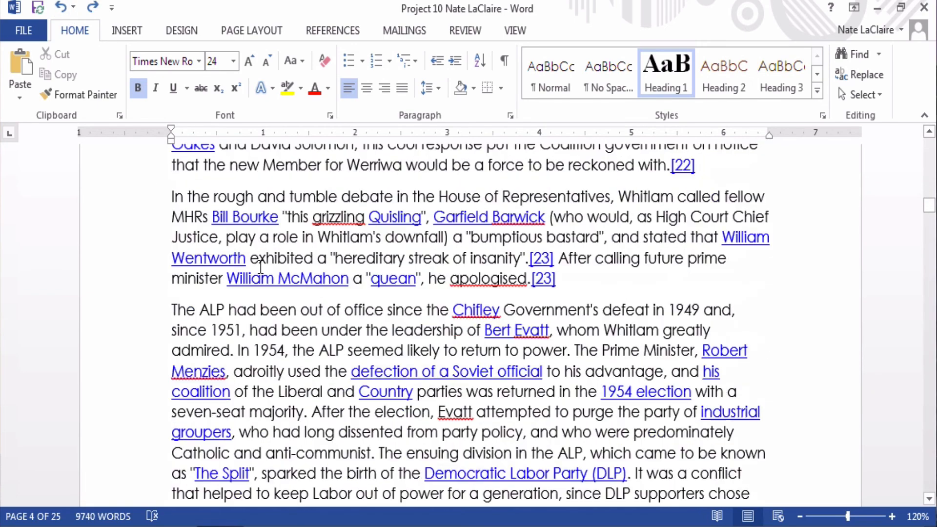
scroll(260, 267, down, 15)
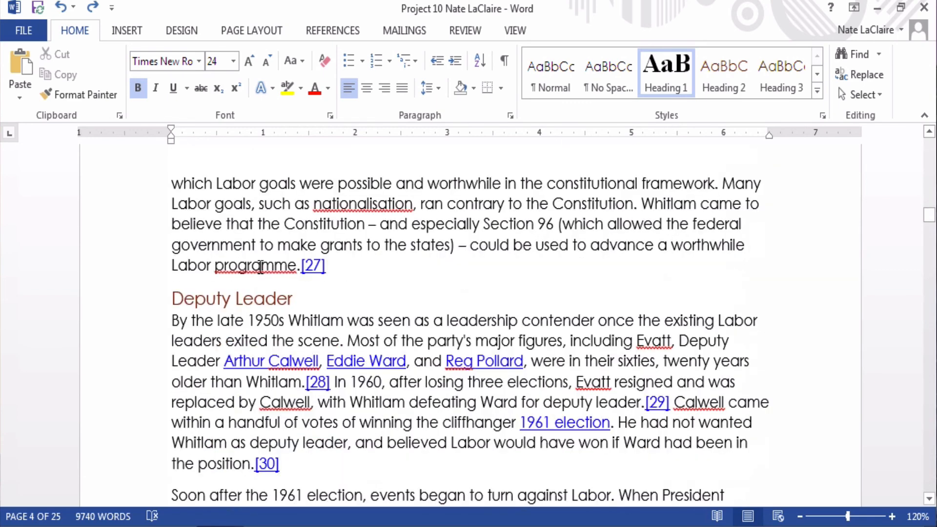
scroll(260, 267, up, 1)
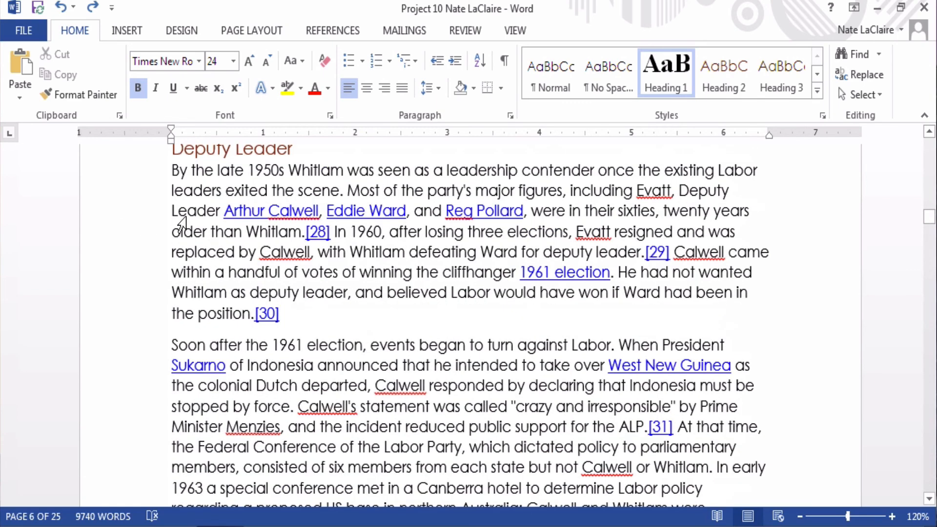
Step: Look at the Font Color choices twice without recolouring, then redo both undone changes
click(327, 92)
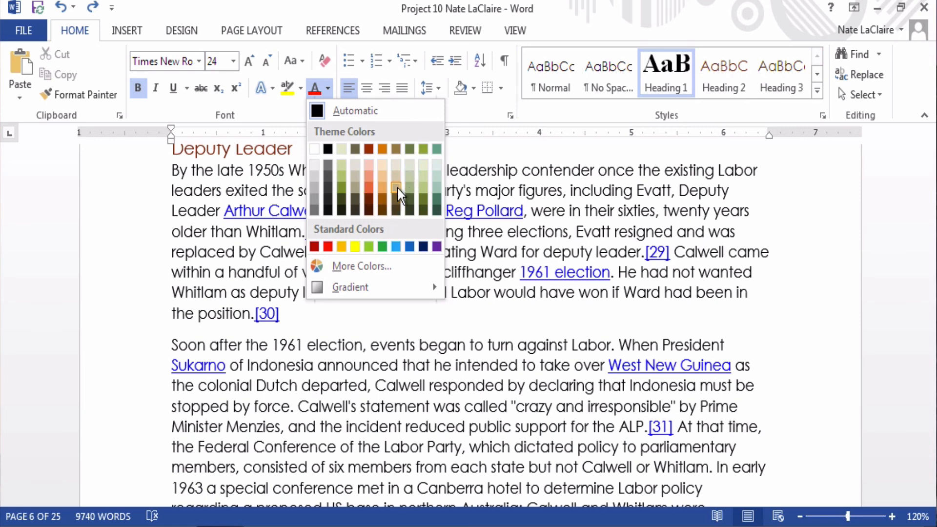
click(250, 183)
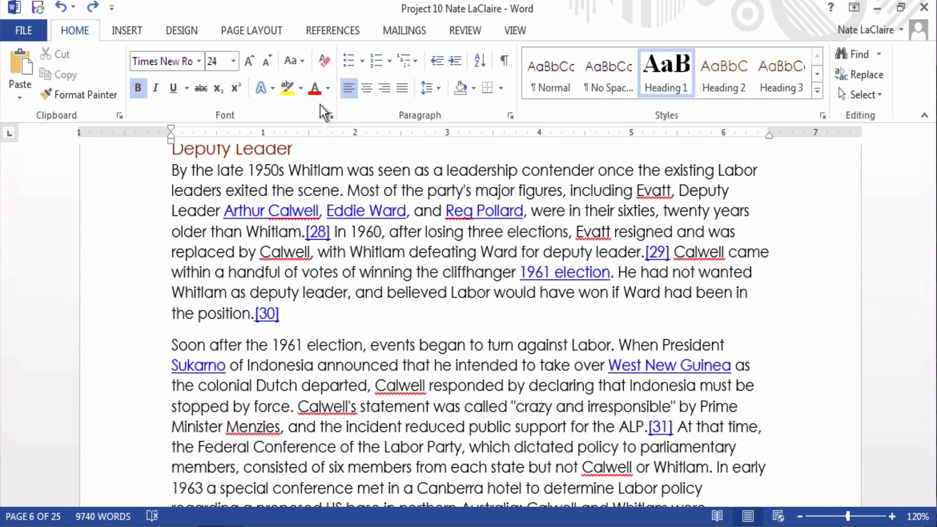
click(327, 89)
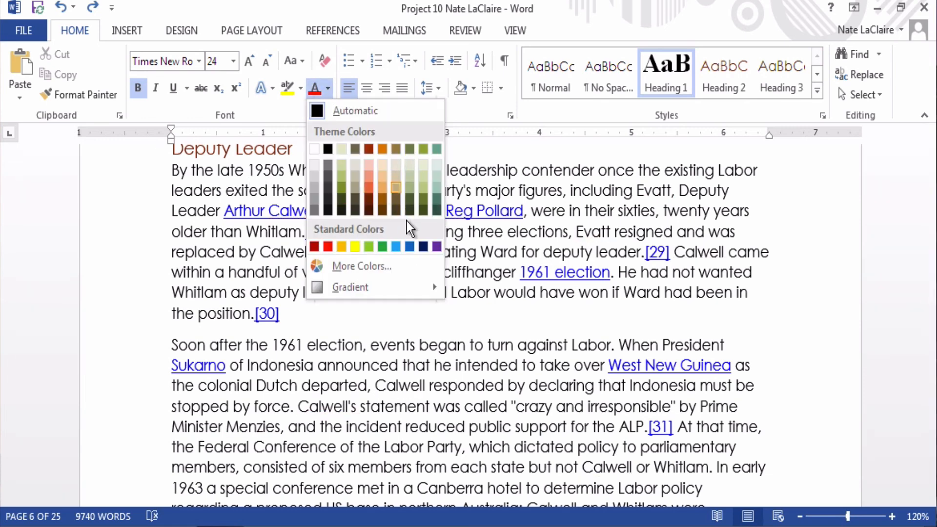
click(491, 190)
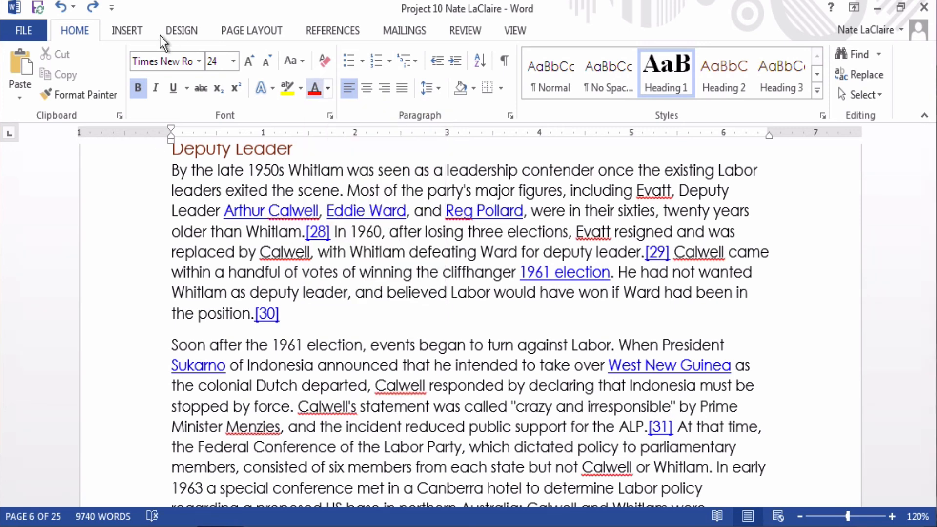
click(93, 8)
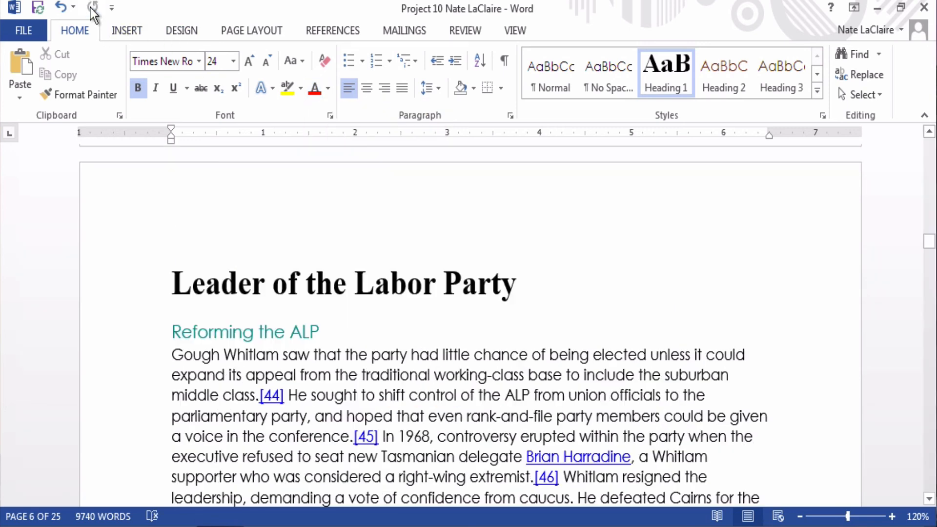
click(93, 7)
Step: Check the Font Color palette twice more leaving text colours unchanged, then go to Design
scroll(363, 229, down, 3)
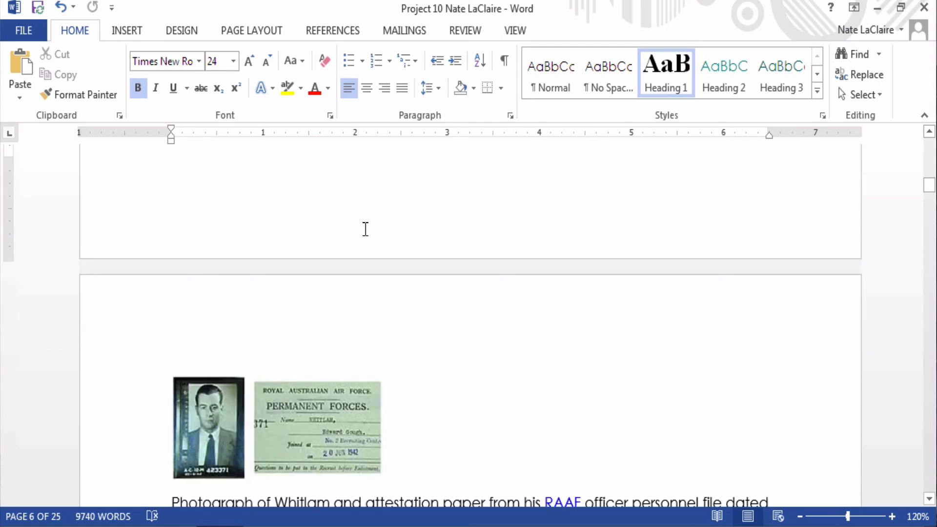
scroll(366, 229, down, 3)
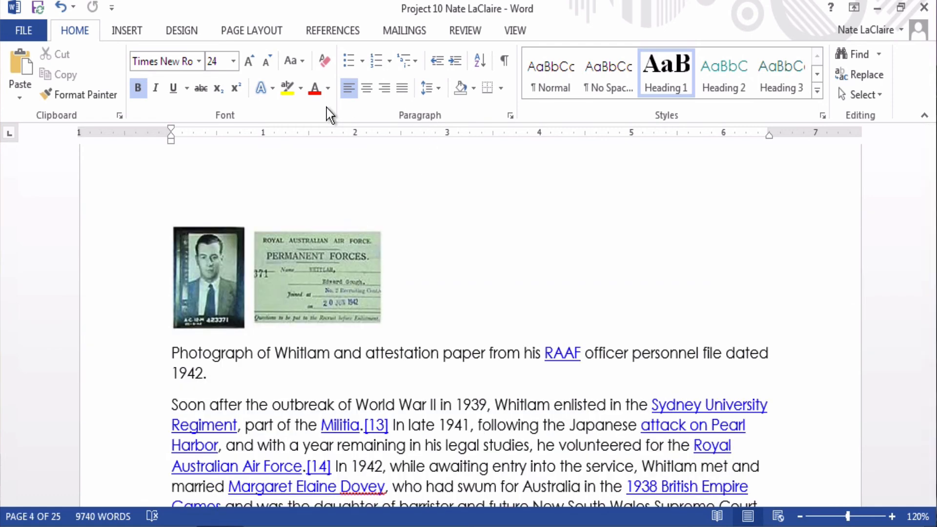
click(328, 89)
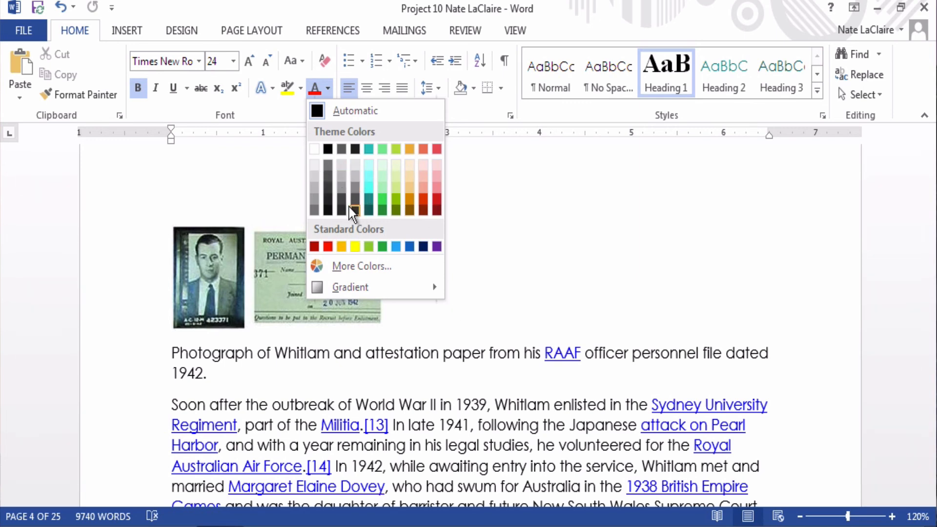
click(556, 360)
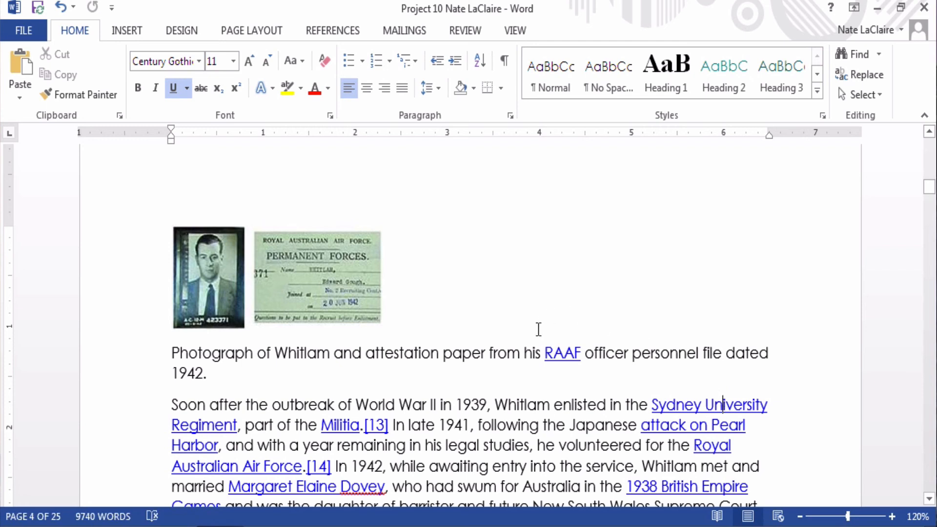
click(328, 89)
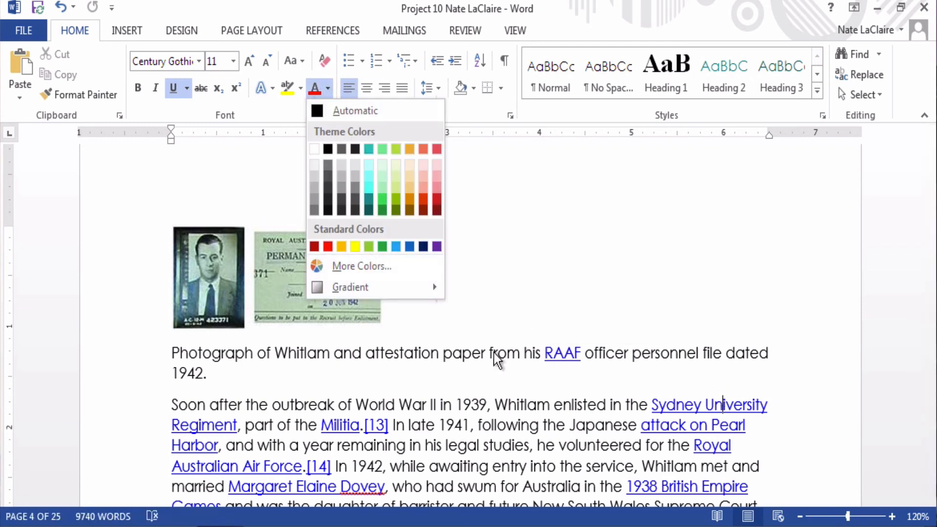
click(461, 360)
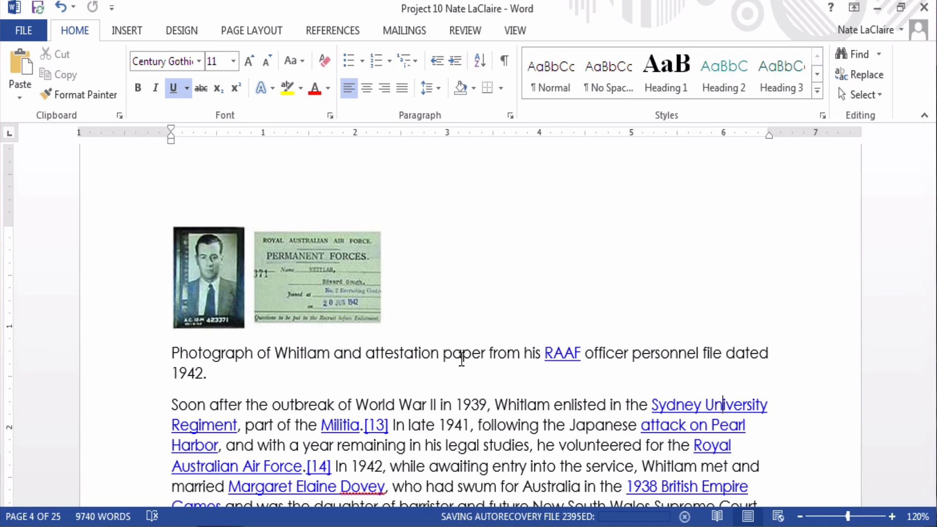
click(183, 31)
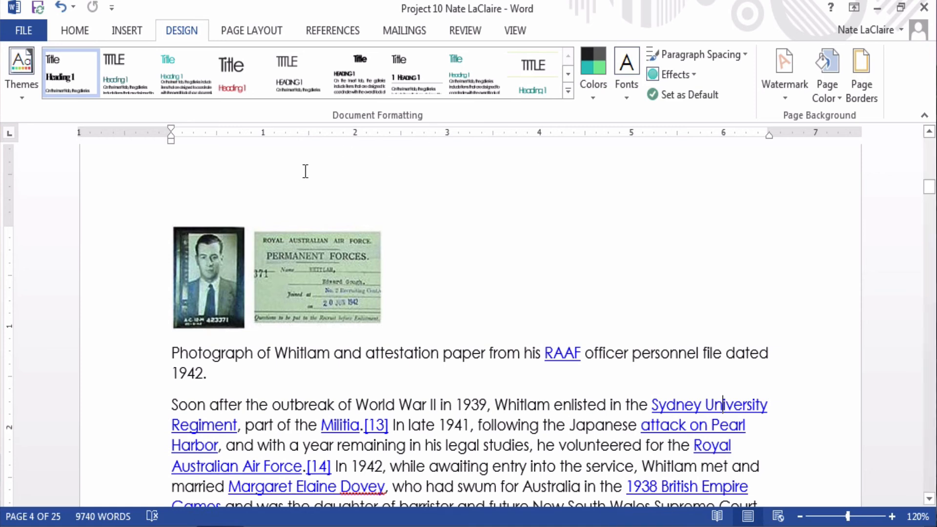
Step: Browse the theme colour and font set lists without applying any
click(593, 82)
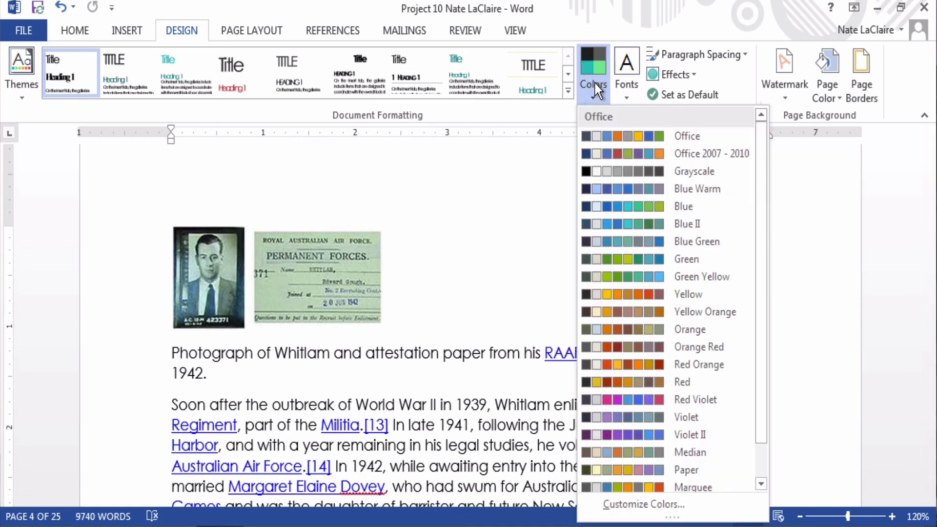
click(626, 86)
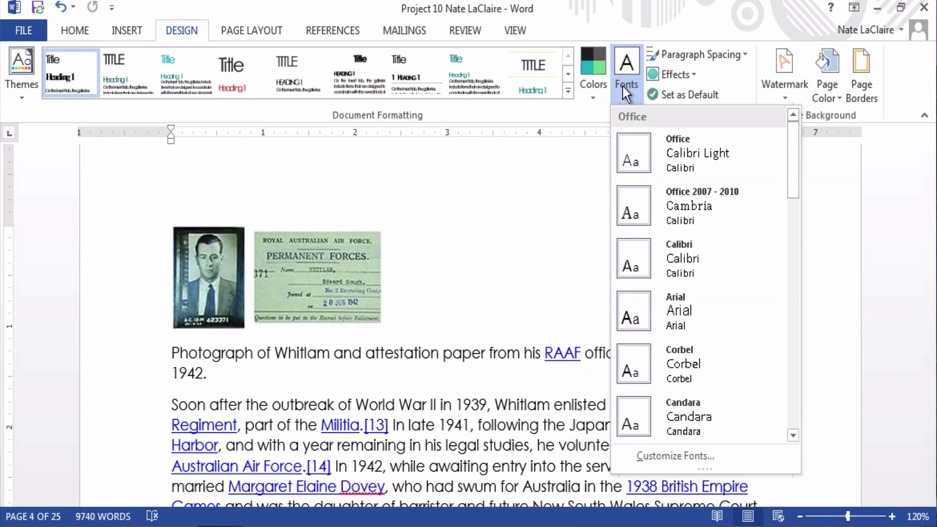
click(585, 89)
click(628, 92)
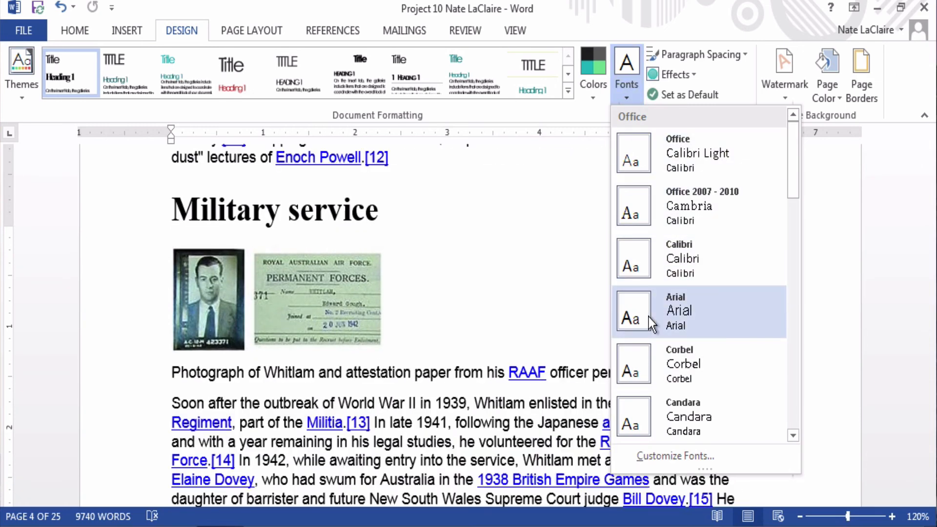
scroll(651, 323, down, 2)
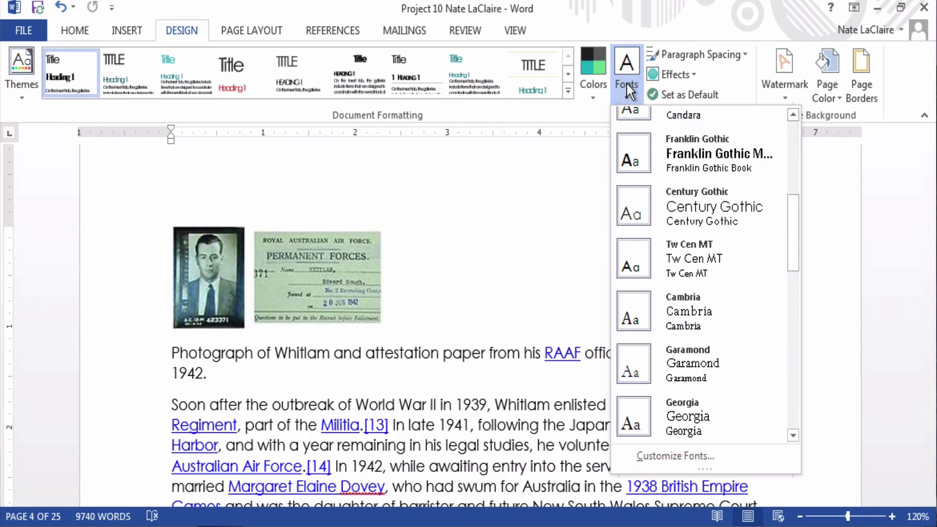
scroll(670, 331, down, 3)
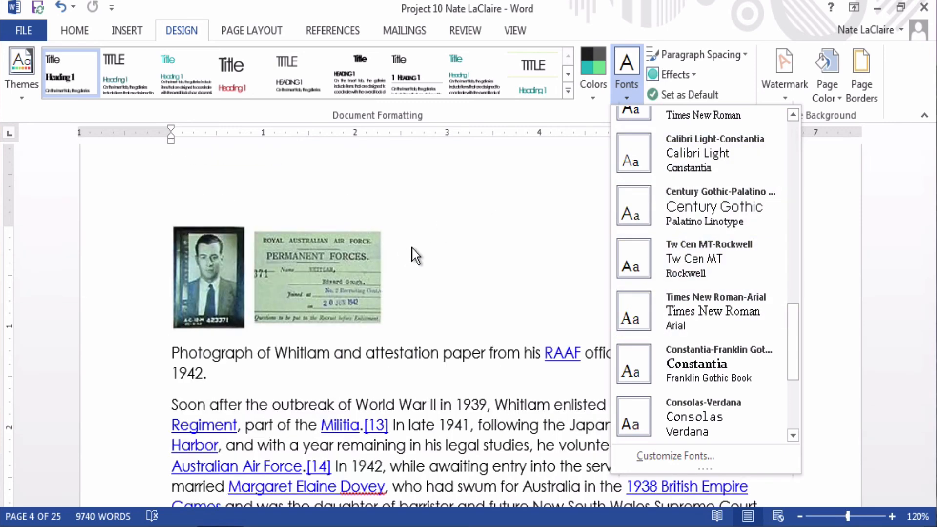
click(439, 254)
Step: Reapply the Quotable theme and switch the theme fonts to Constantia-Franklin Gothic
click(21, 84)
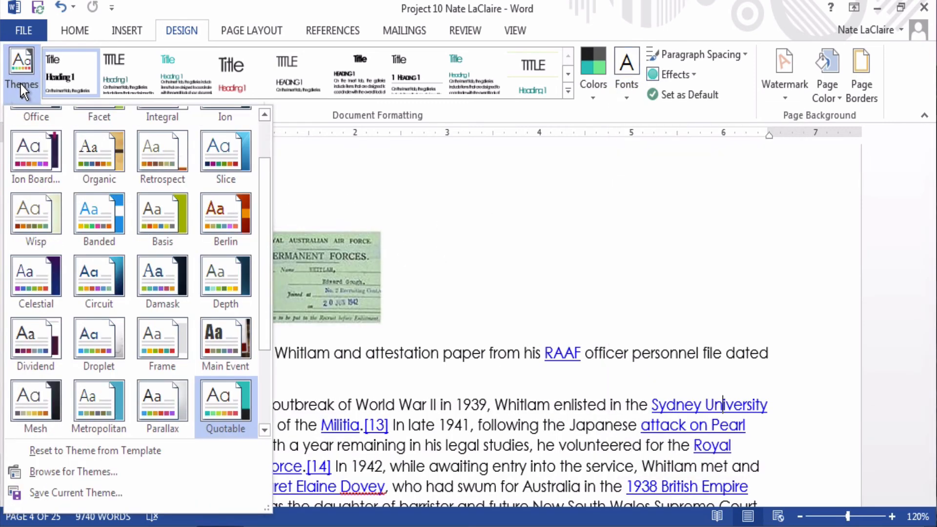
click(233, 407)
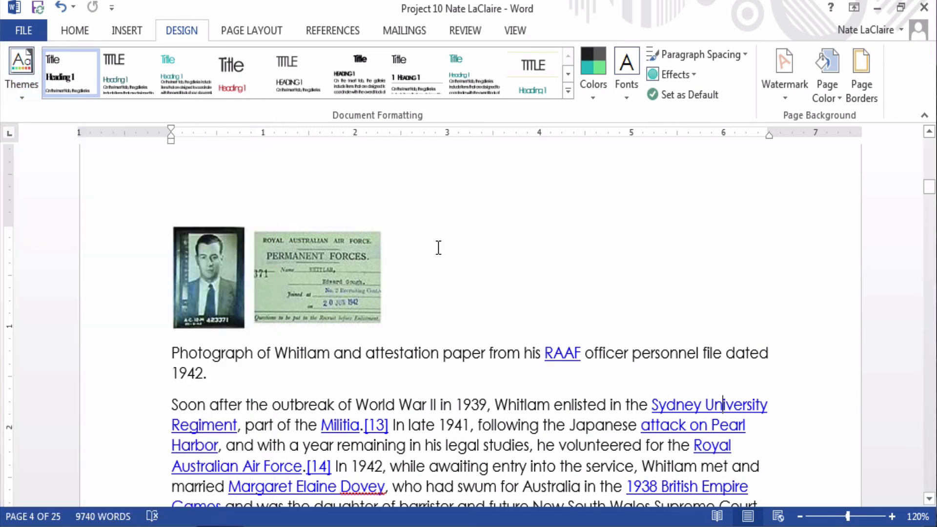
click(13, 73)
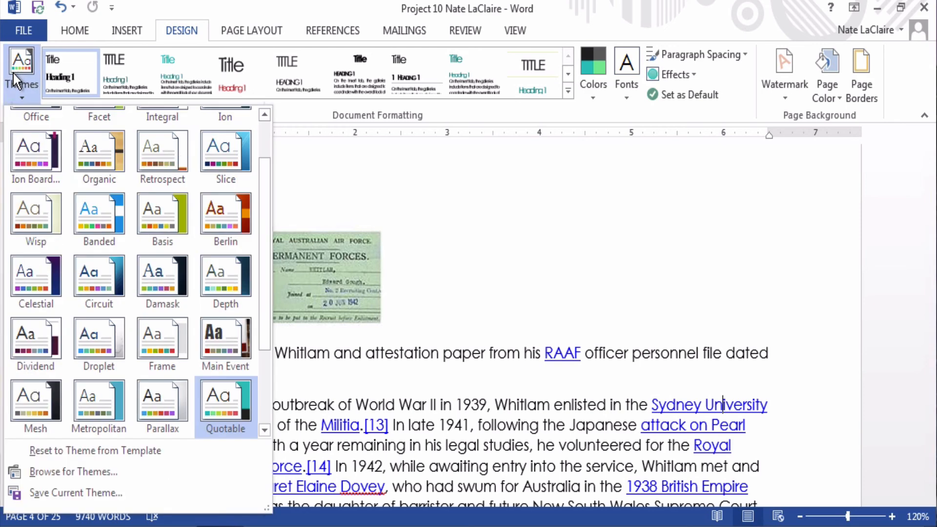
click(14, 73)
click(635, 77)
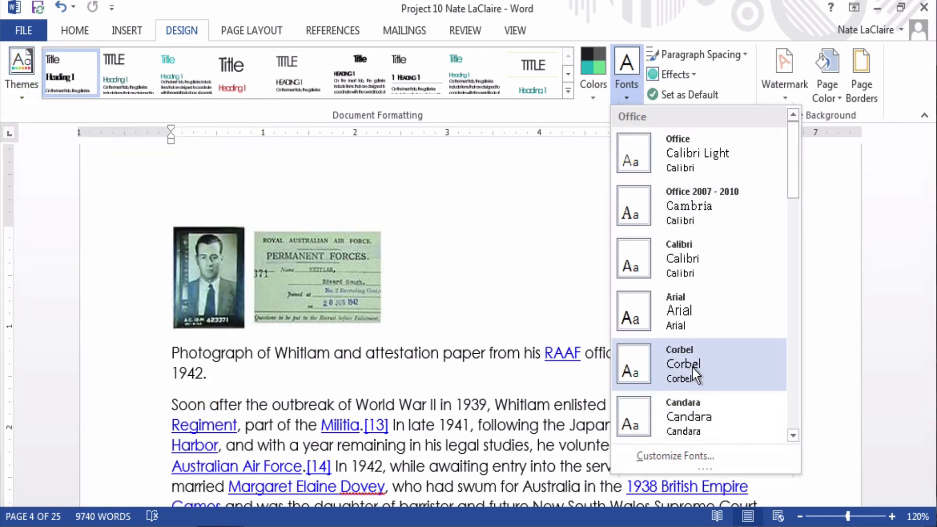
scroll(695, 369, down, 6)
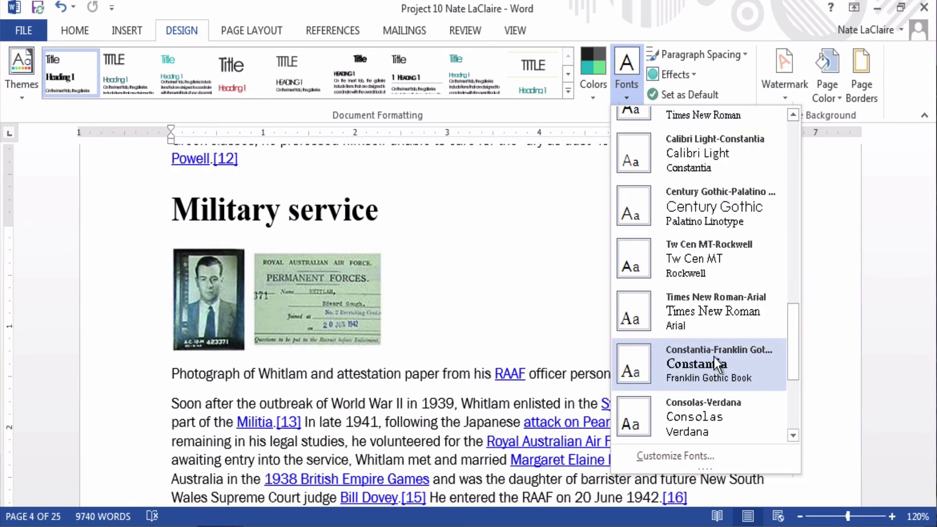
click(714, 357)
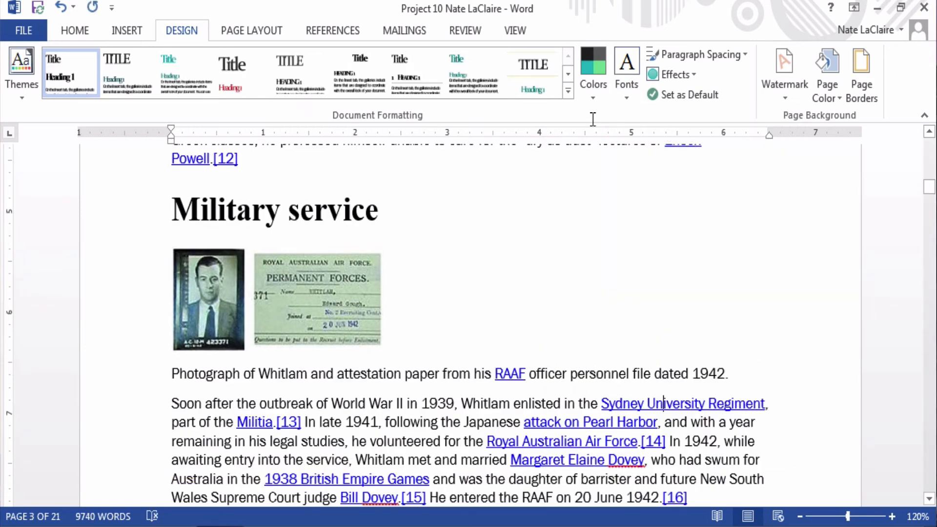
Step: Apply the Quotable theme to the document
click(626, 73)
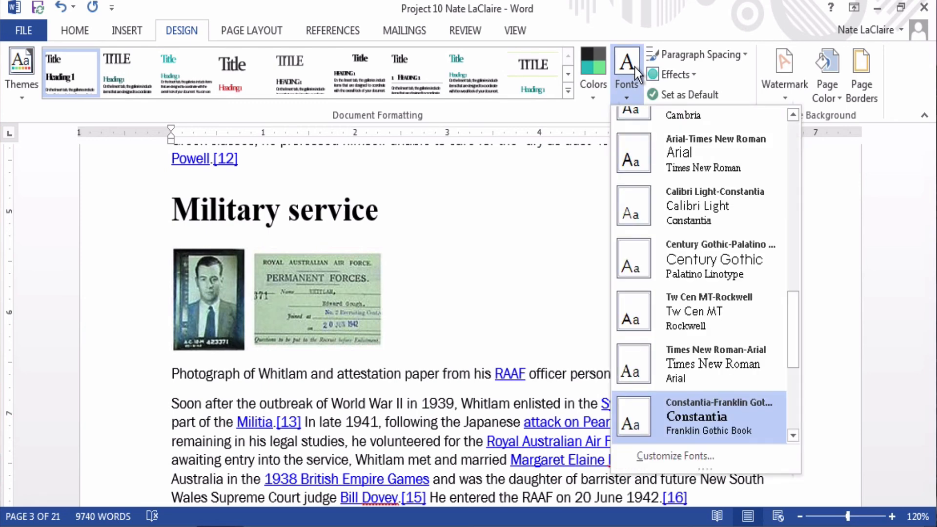
click(635, 69)
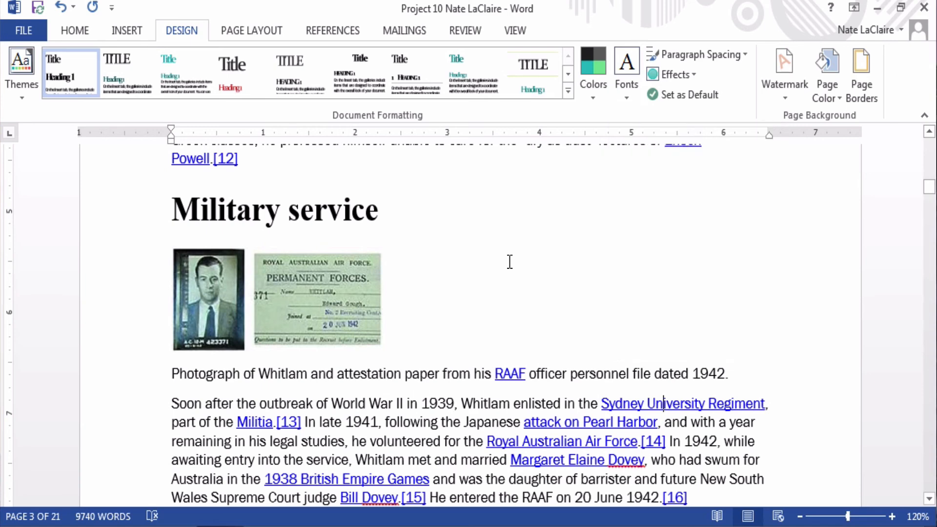
click(14, 72)
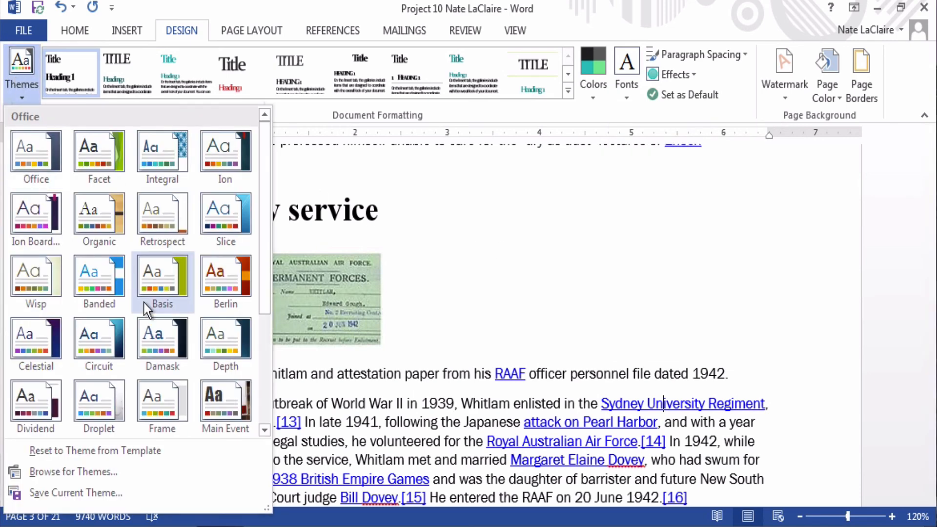
scroll(149, 306, down, 3)
click(230, 294)
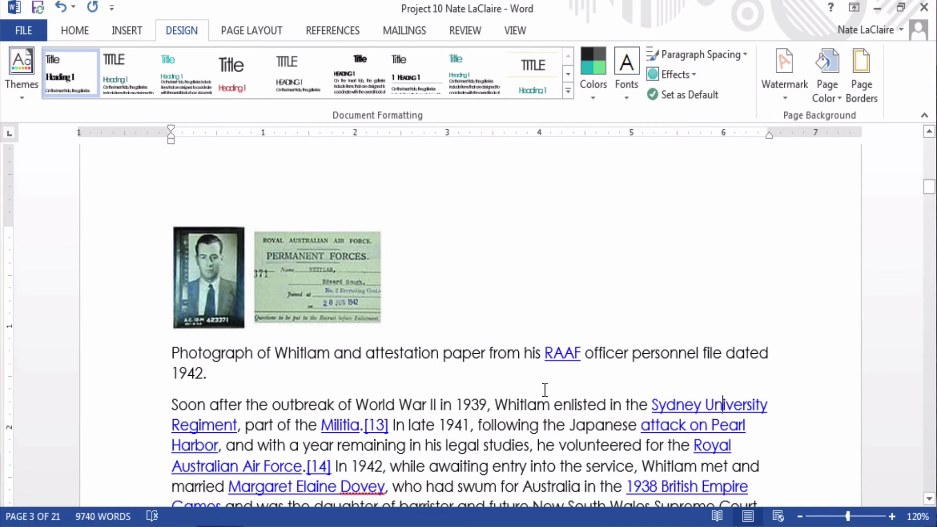
click(13, 75)
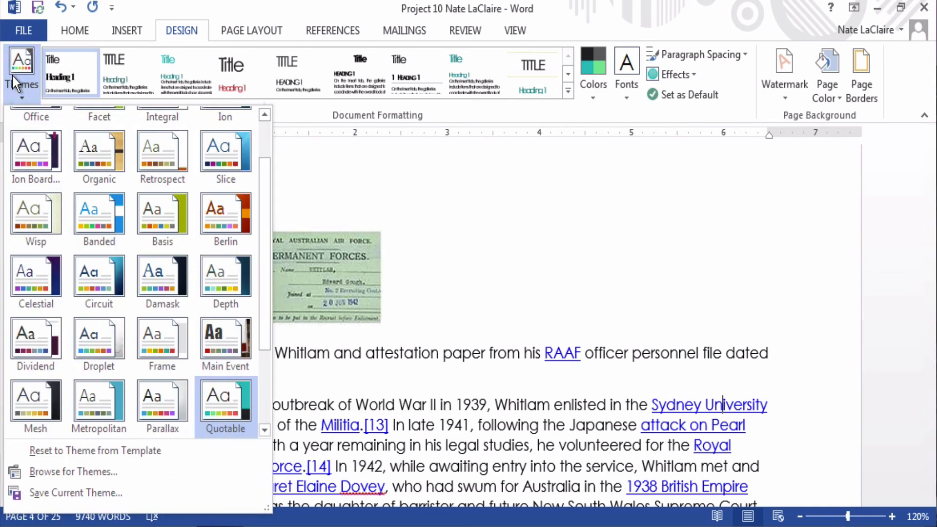
click(243, 405)
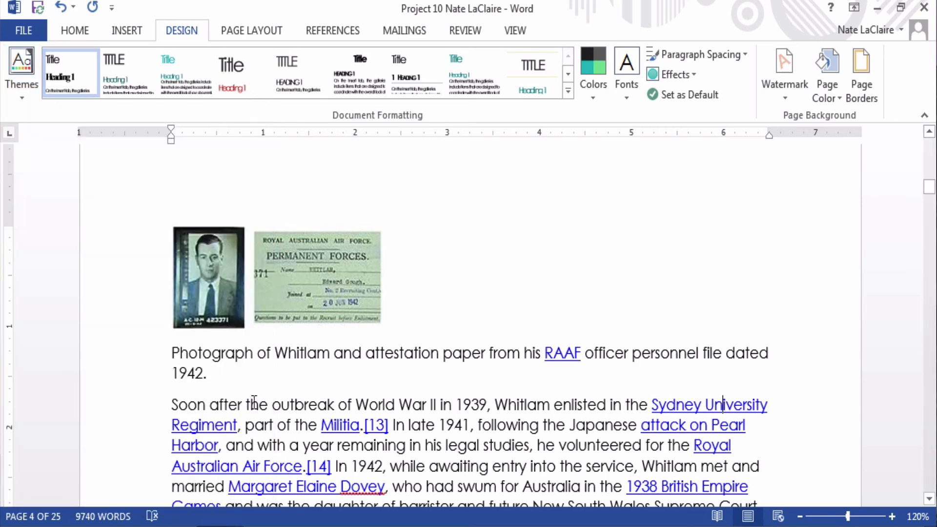
Step: Switch the theme fonts to the Century Gothic-Palatino set
click(626, 73)
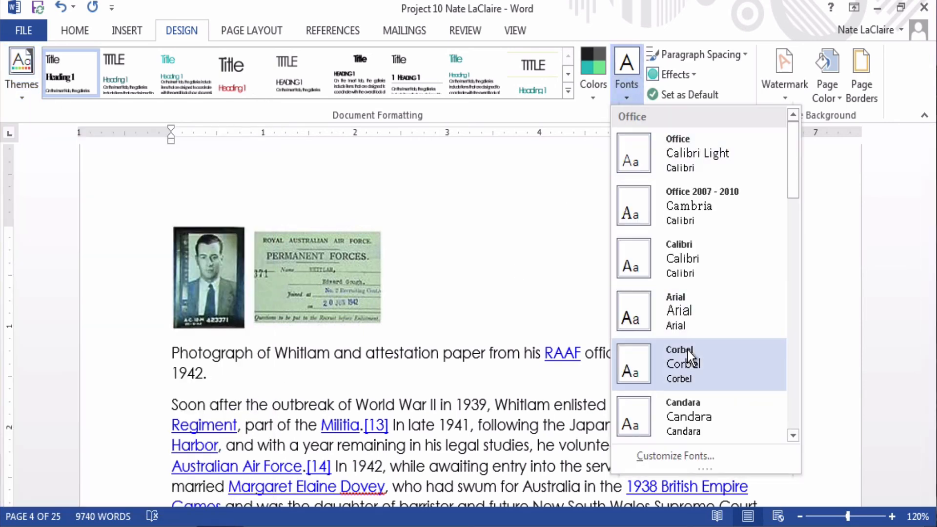
scroll(687, 350, down, 3)
scroll(687, 350, down, 3)
click(666, 368)
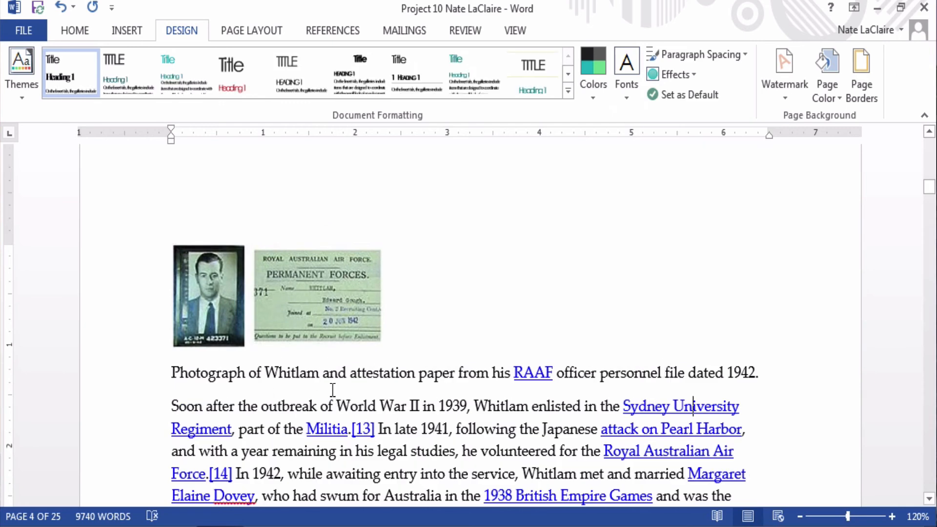
scroll(332, 391, up, 3)
scroll(332, 390, up, 6)
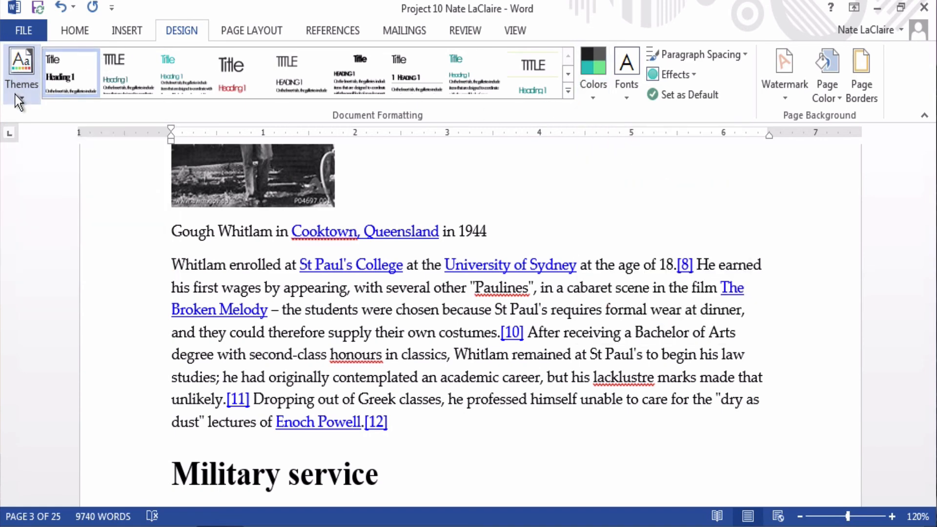
Step: Set the theme colours to the Red Violet palette
click(585, 81)
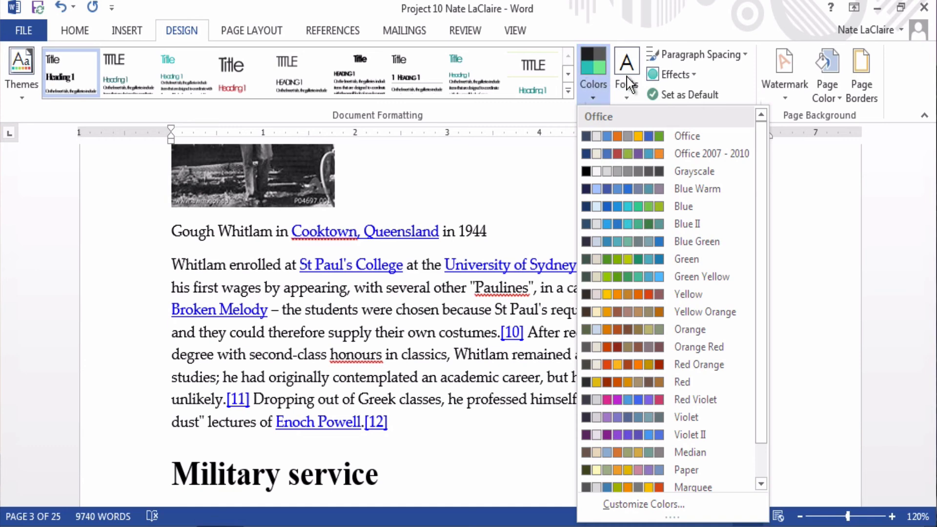
click(626, 77)
scroll(698, 320, down, 5)
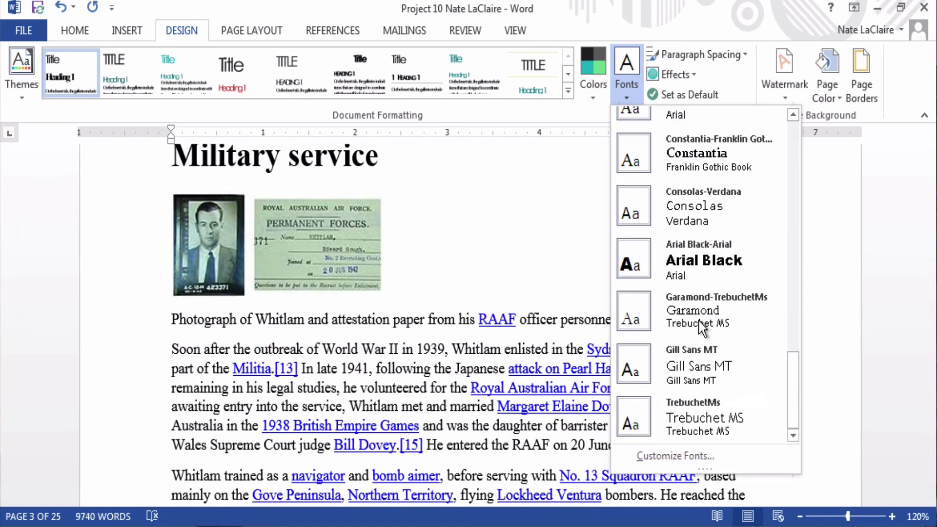
click(589, 80)
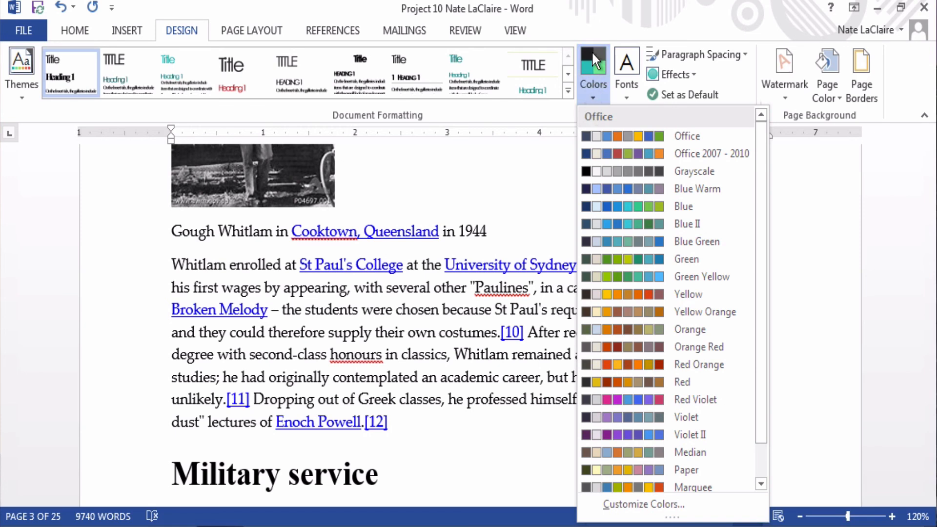
click(657, 399)
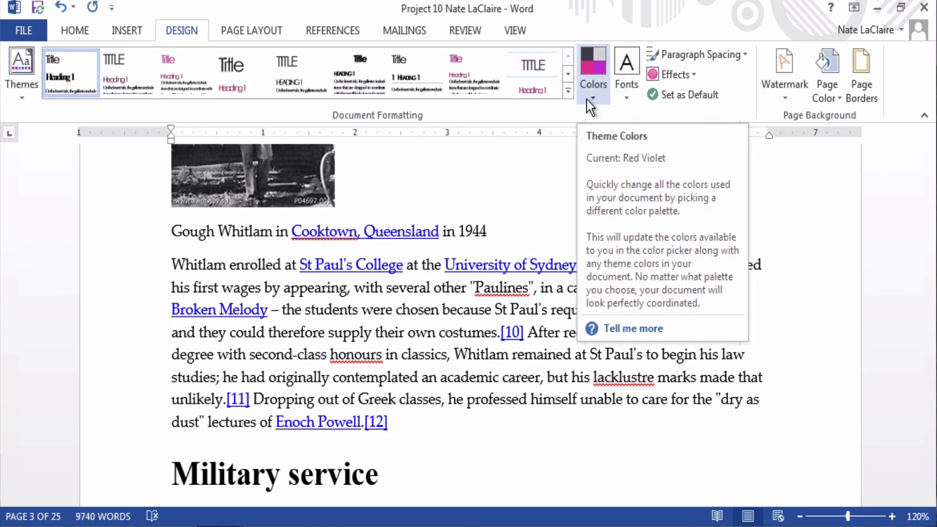
Step: Apply Open paragraph spacing and Glossy theme effects to the document
click(713, 51)
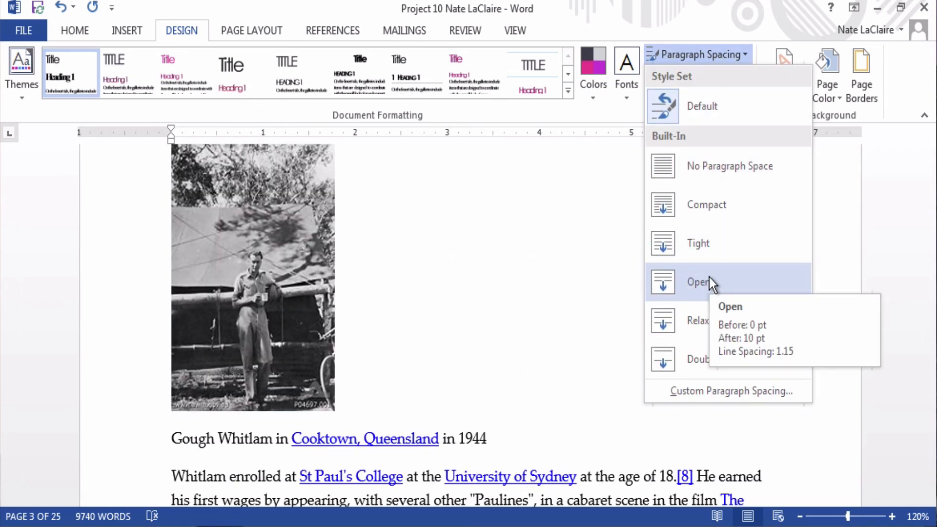
click(709, 279)
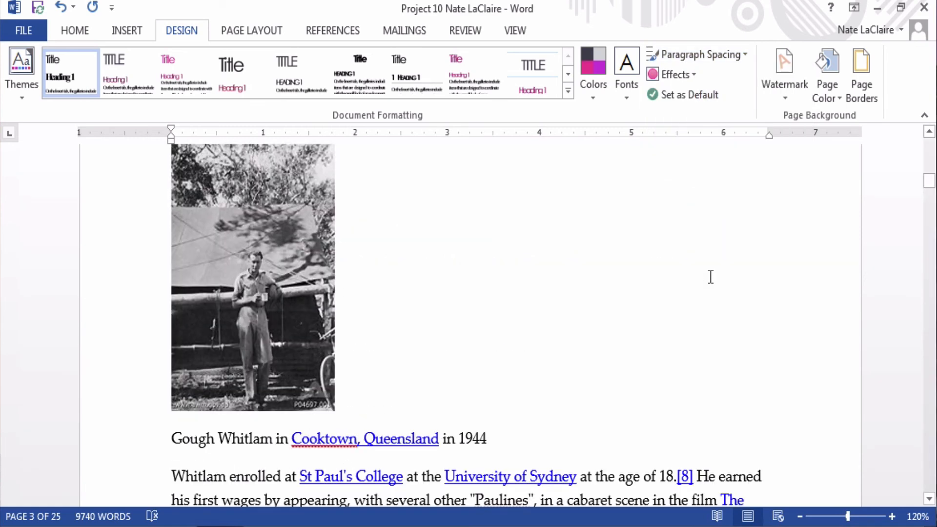
click(675, 78)
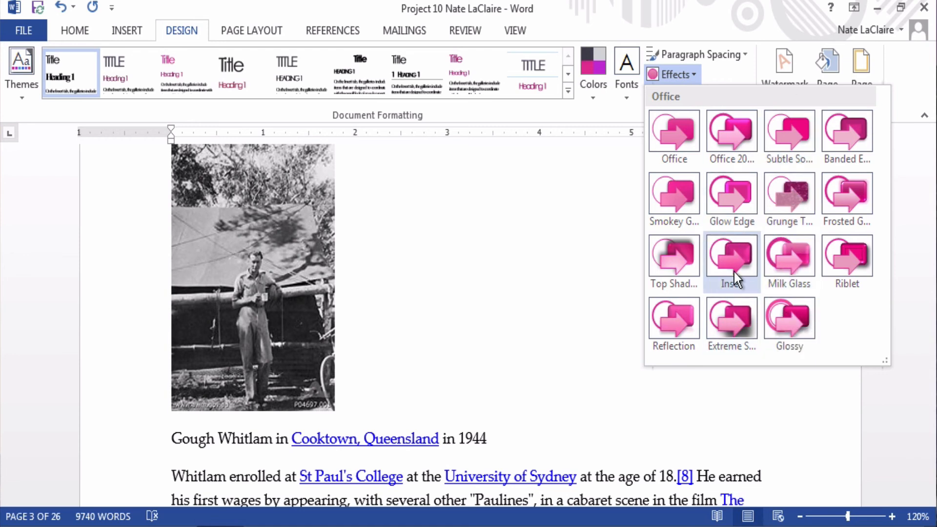
click(796, 314)
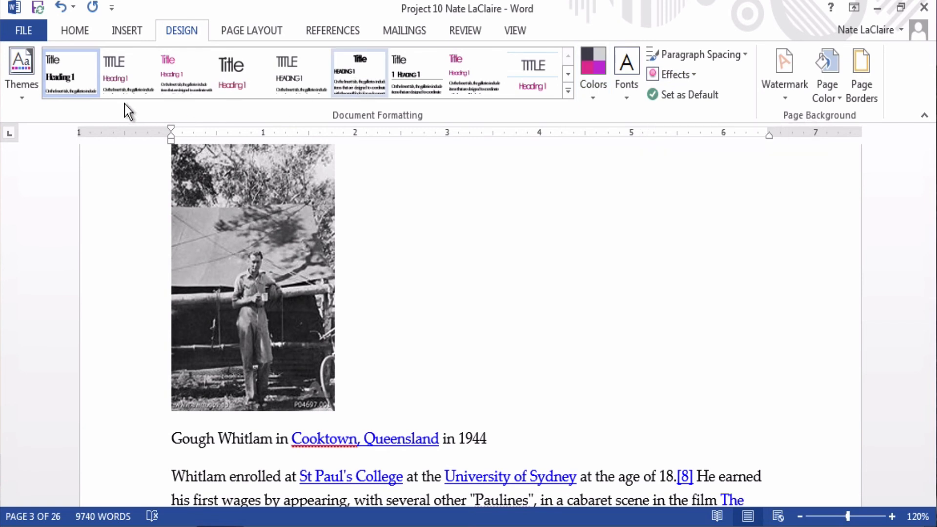
Step: Save the current theme as a custom theme file named 'Nate's Theme'
click(17, 92)
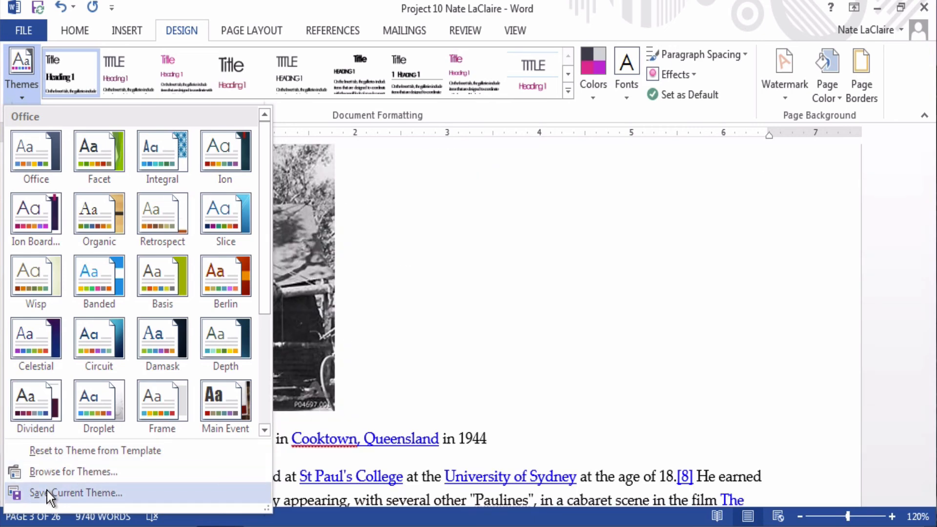
click(46, 492)
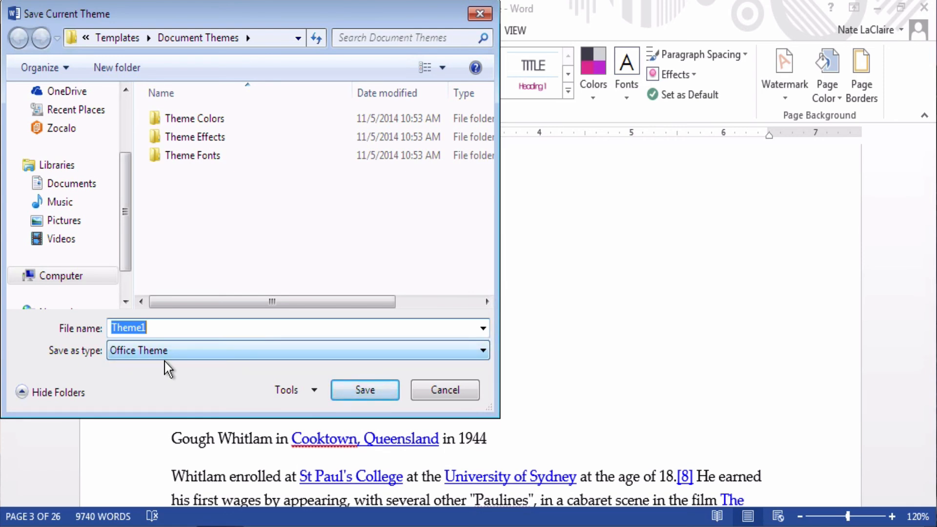
text(Nate's Th)
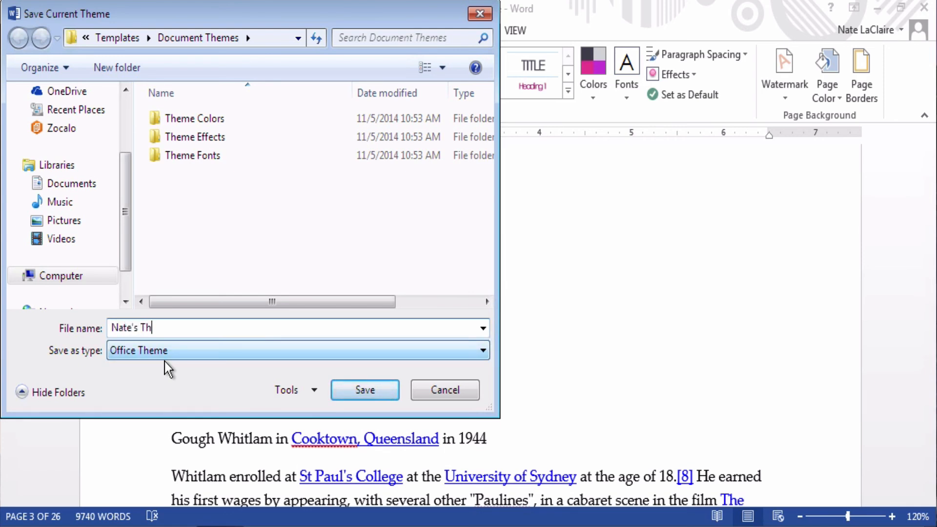
text(eme)
click(356, 390)
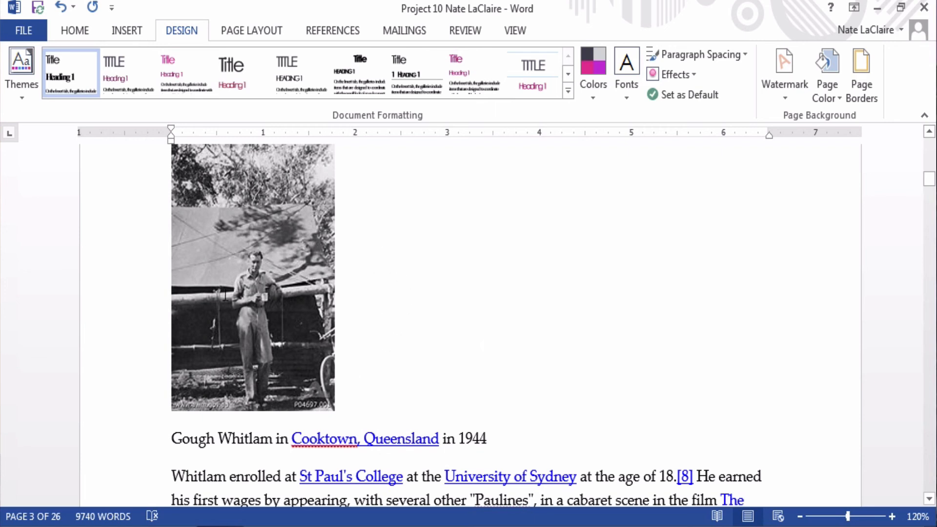
Step: Preview the Office, Integral and Basis themes, then restore the saved custom theme
click(20, 83)
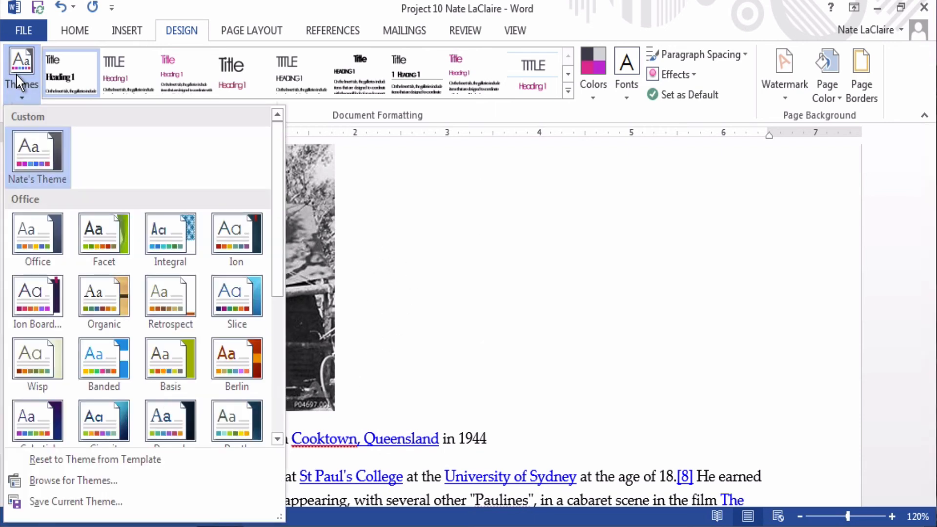
click(16, 76)
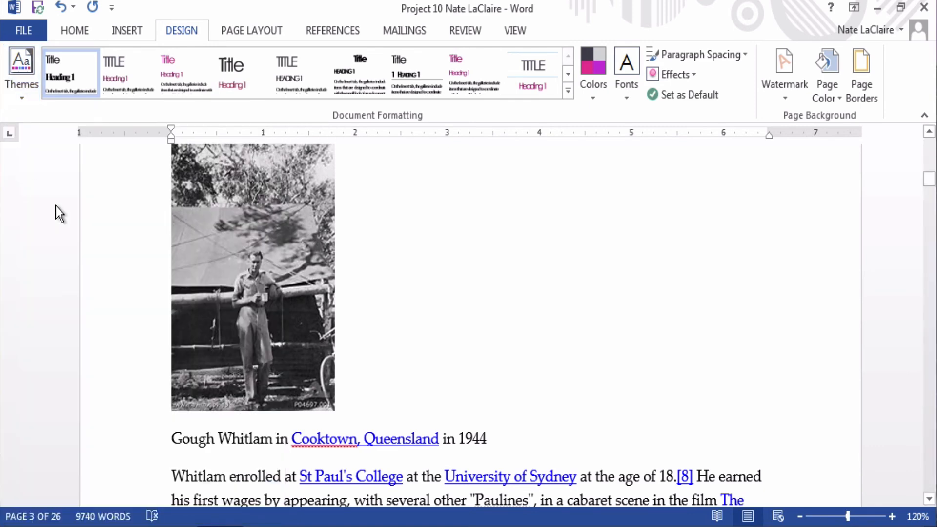
click(16, 71)
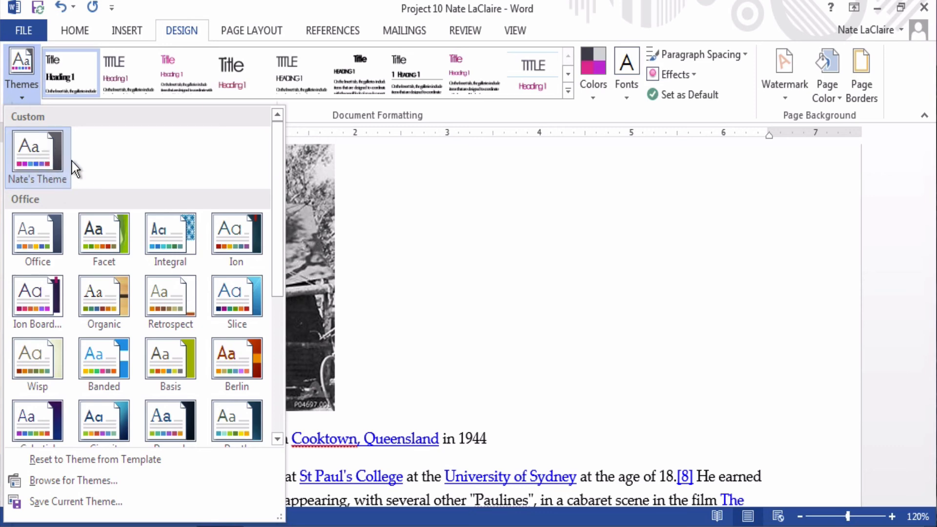
click(42, 234)
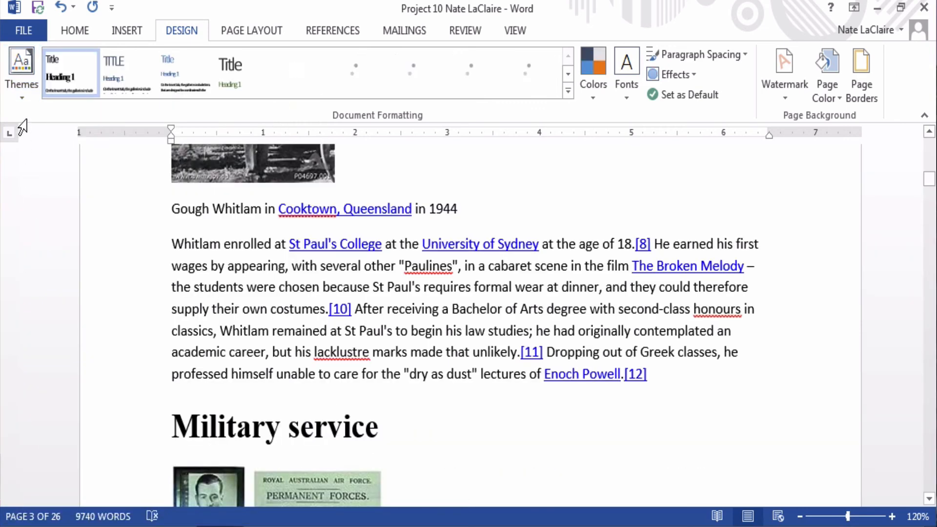
click(25, 89)
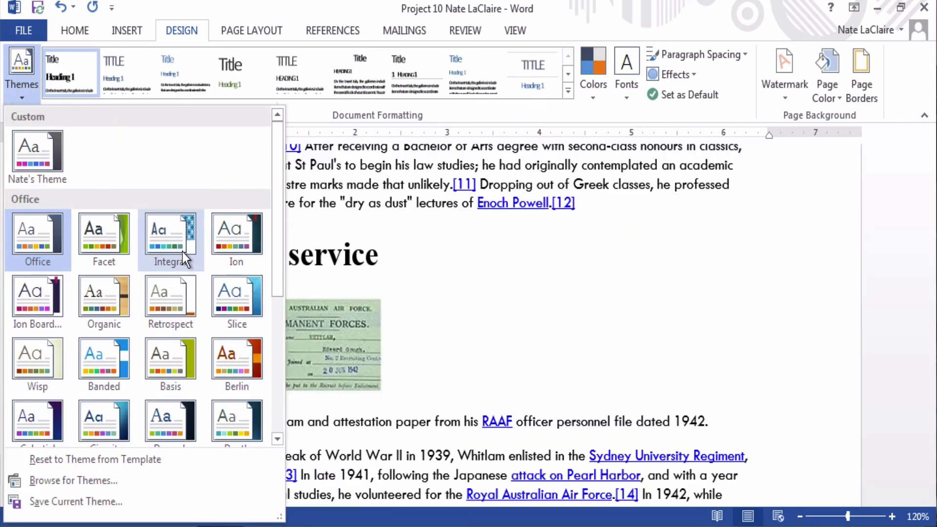
click(182, 251)
click(22, 84)
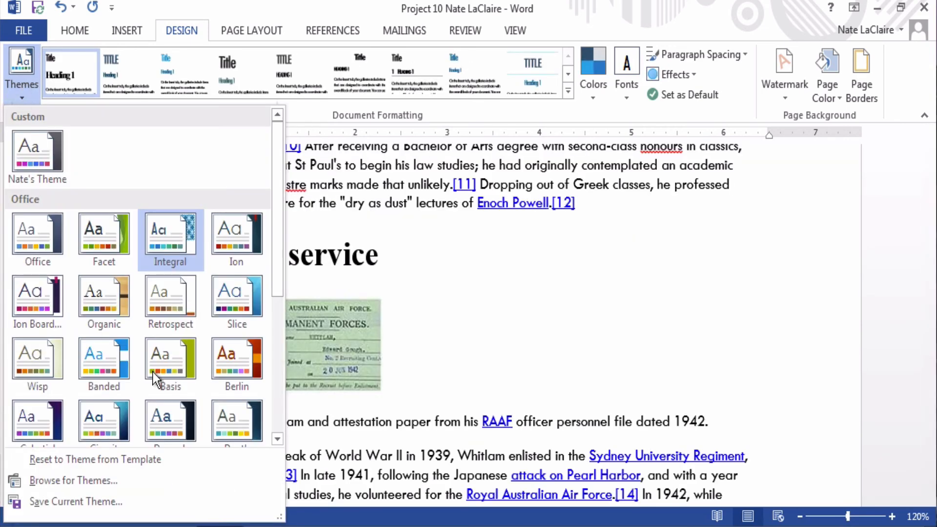
click(172, 377)
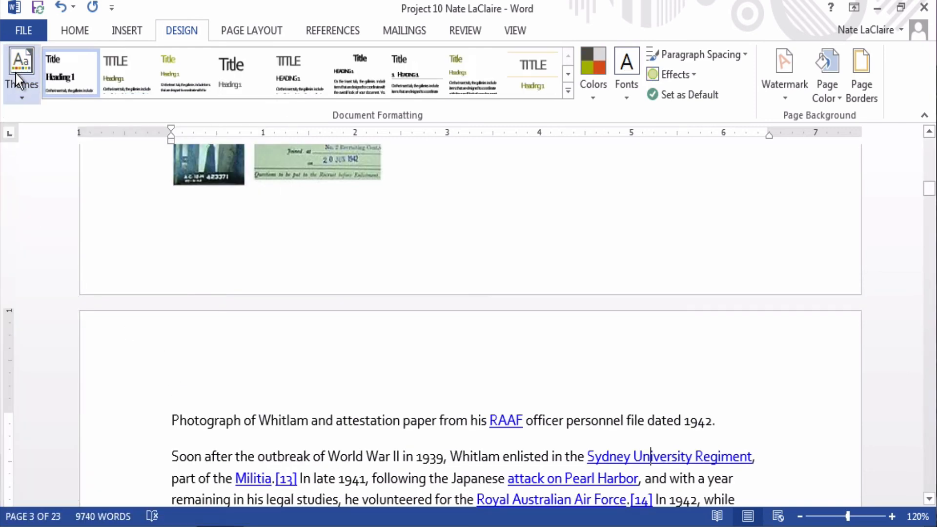
click(15, 73)
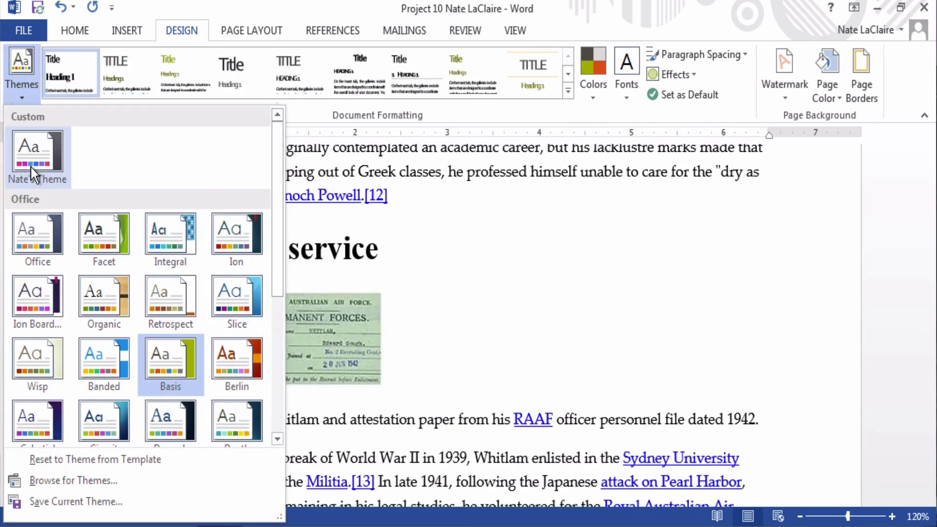
click(31, 167)
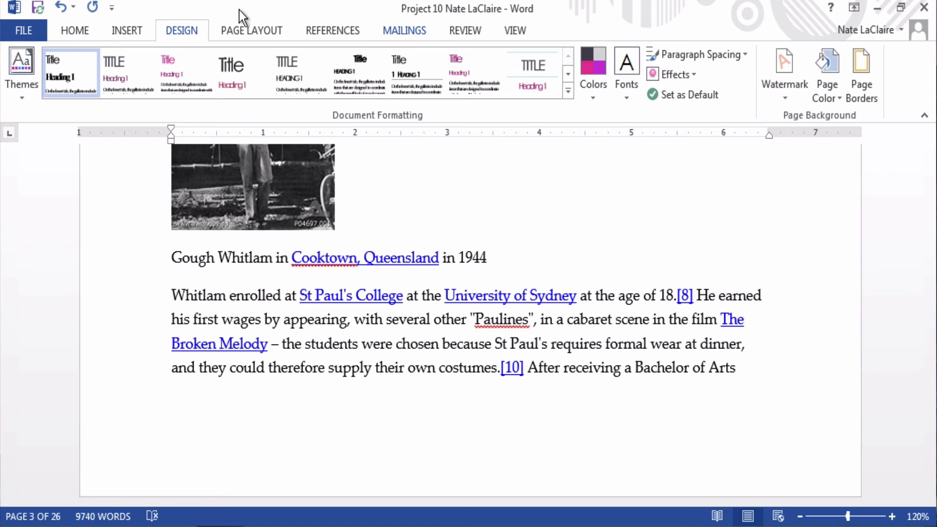
click(75, 32)
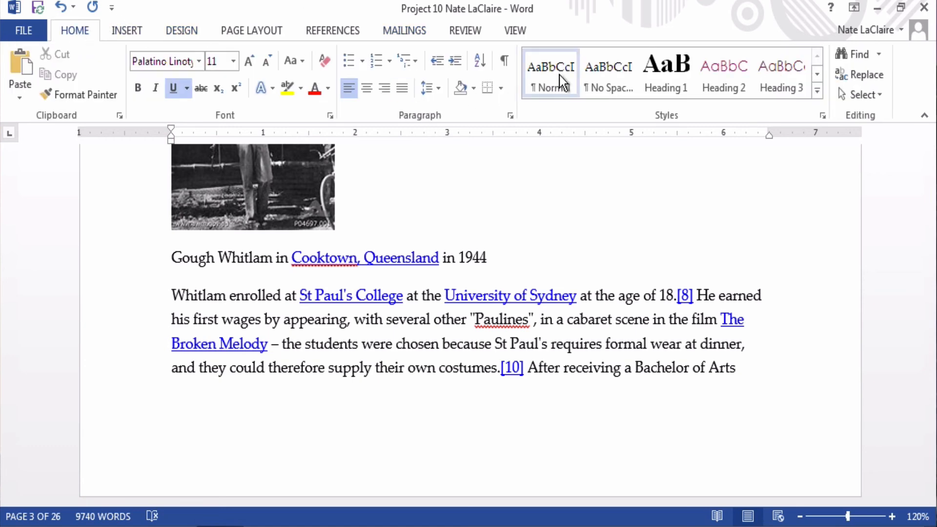
click(816, 74)
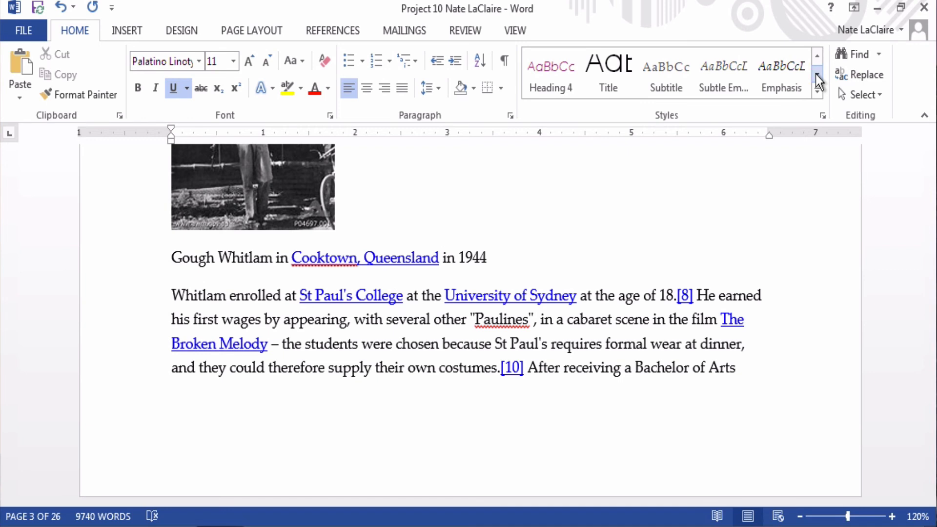
click(816, 74)
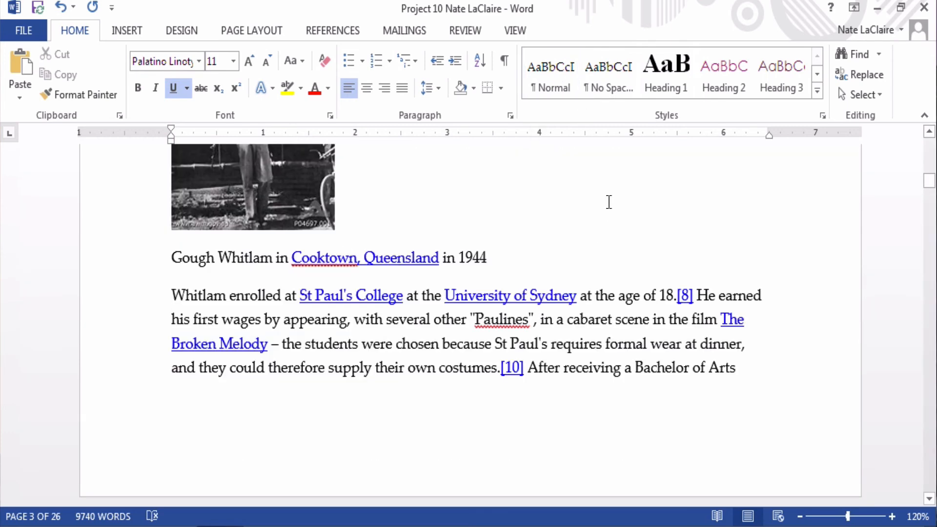
click(817, 71)
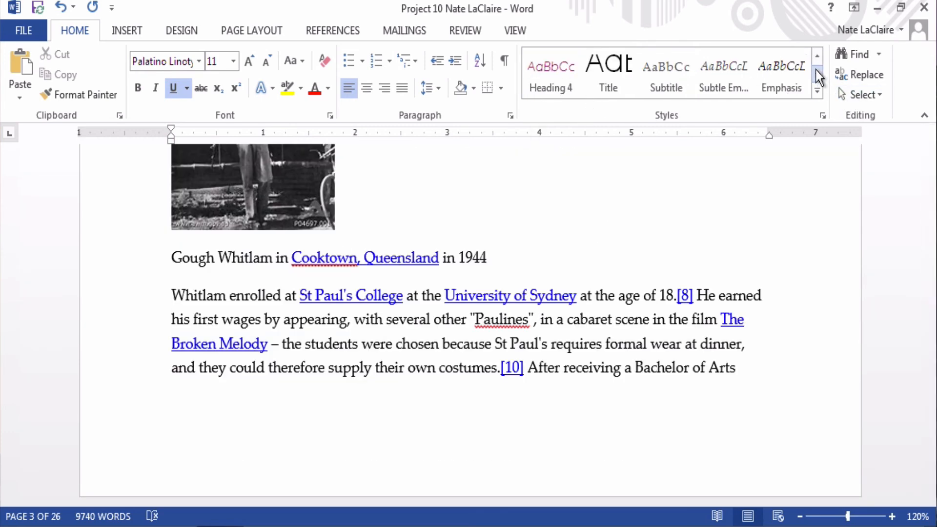
click(816, 55)
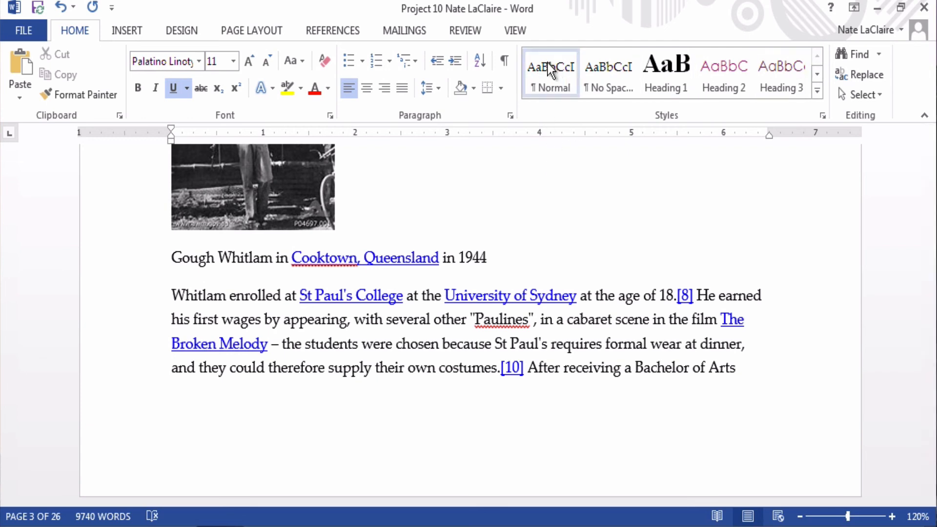
click(185, 31)
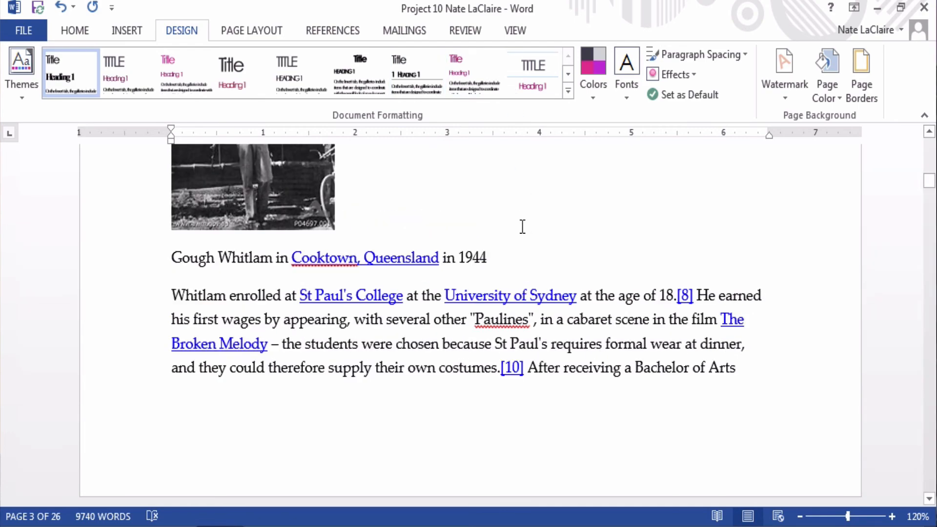
Step: Scroll up to the Early life heading and apply the Centered style set
scroll(522, 226, up, 10)
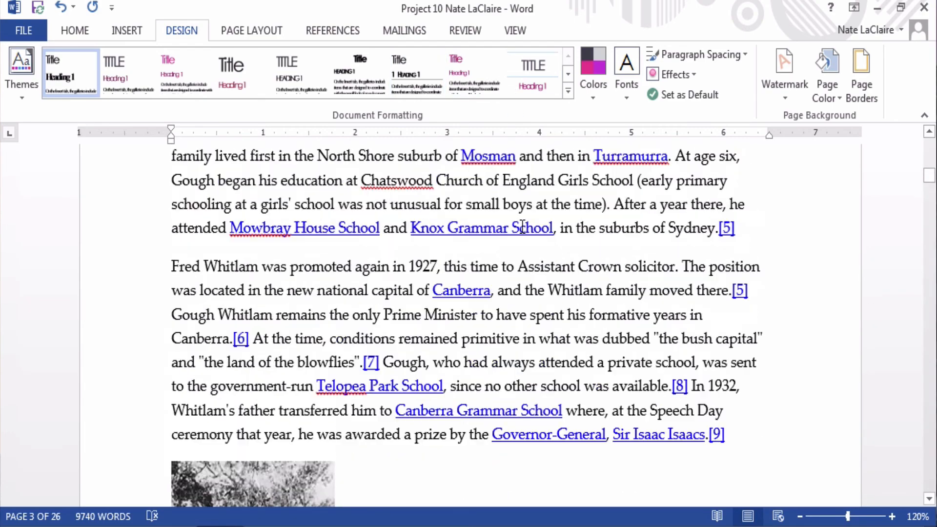
scroll(522, 227, up, 10)
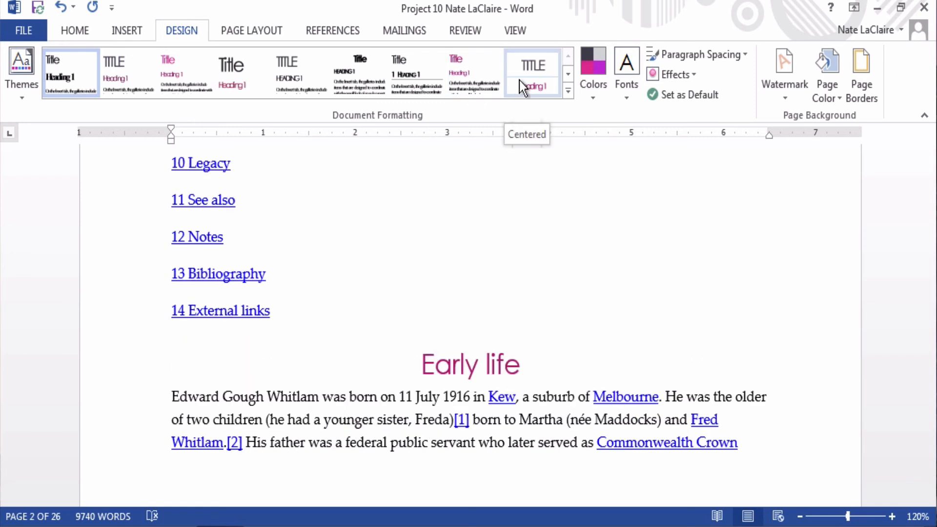
click(569, 69)
click(569, 54)
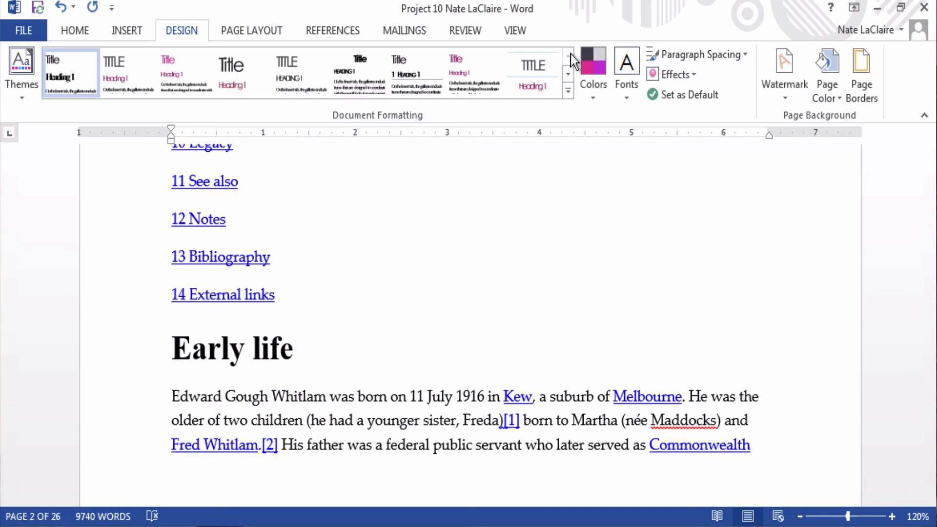
click(515, 88)
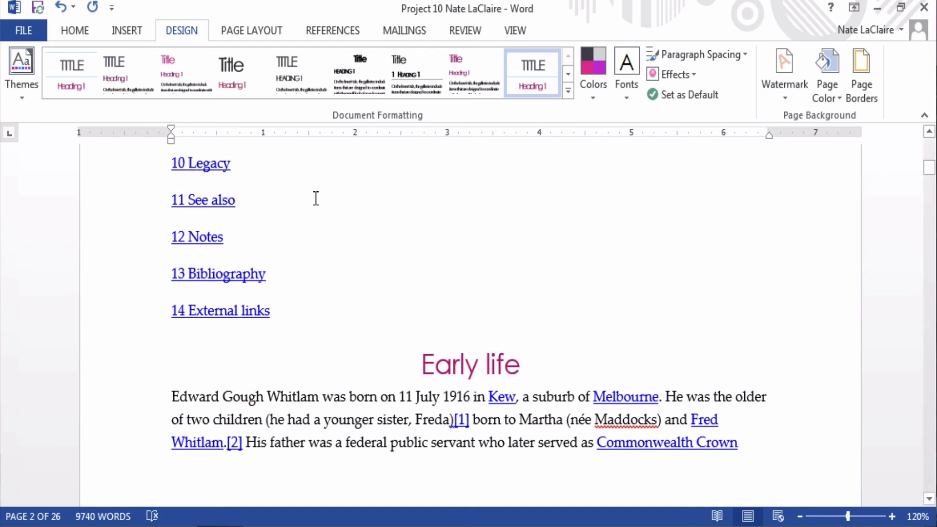
click(68, 33)
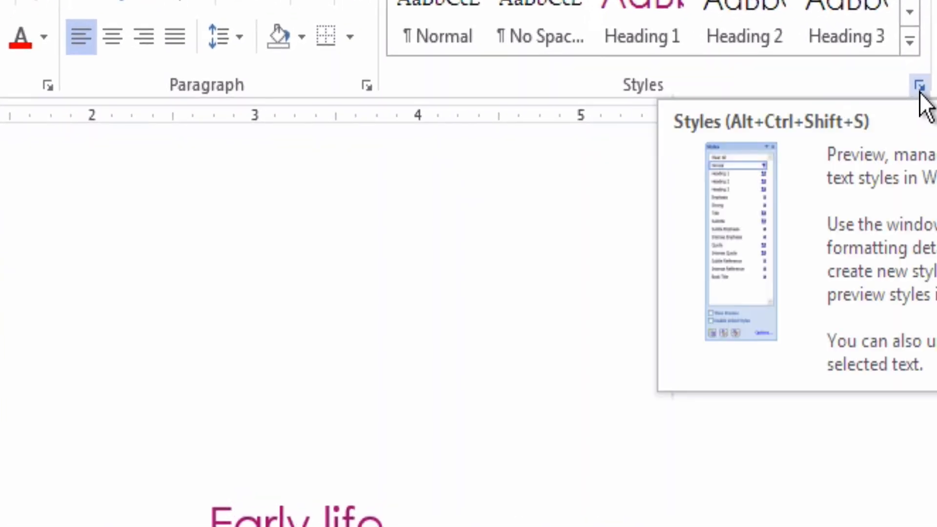
Step: Open the Styles task pane from the Home tab's Styles group
click(919, 85)
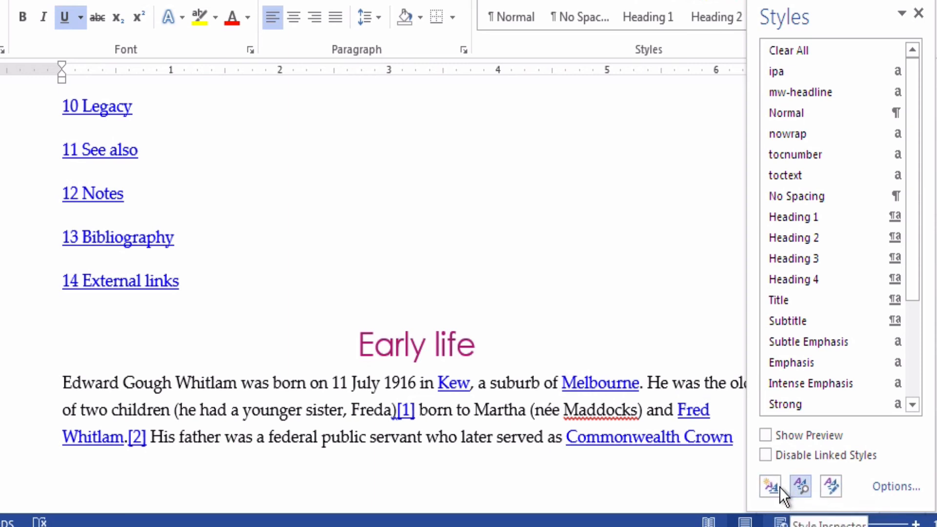
Step: In Manage Styles, select Heading 1 and read its 20 pt Century Gothic, centred description
click(835, 492)
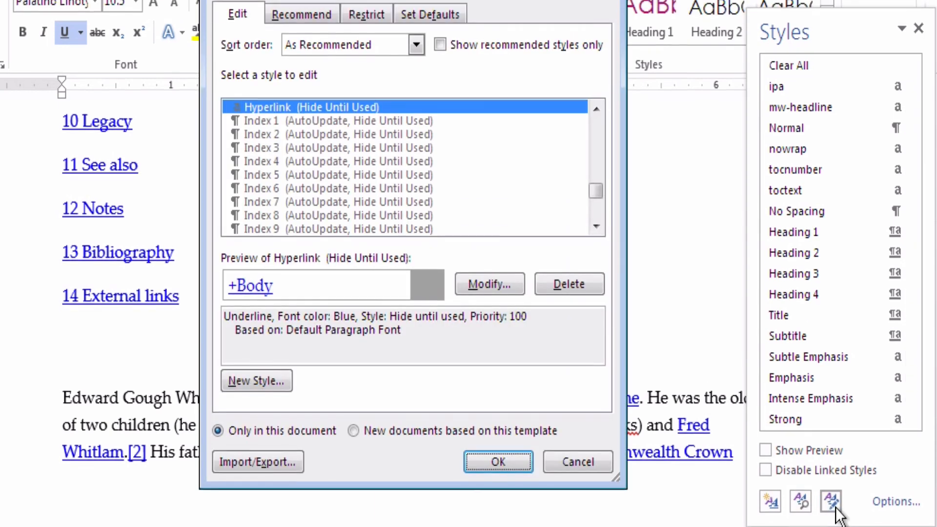
scroll(595, 196, down, 5)
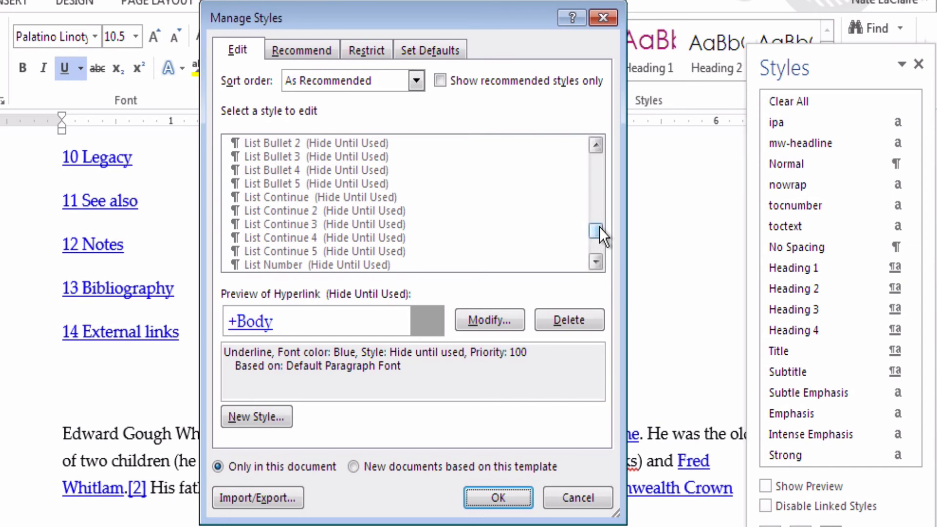
drag(599, 227, 599, 153)
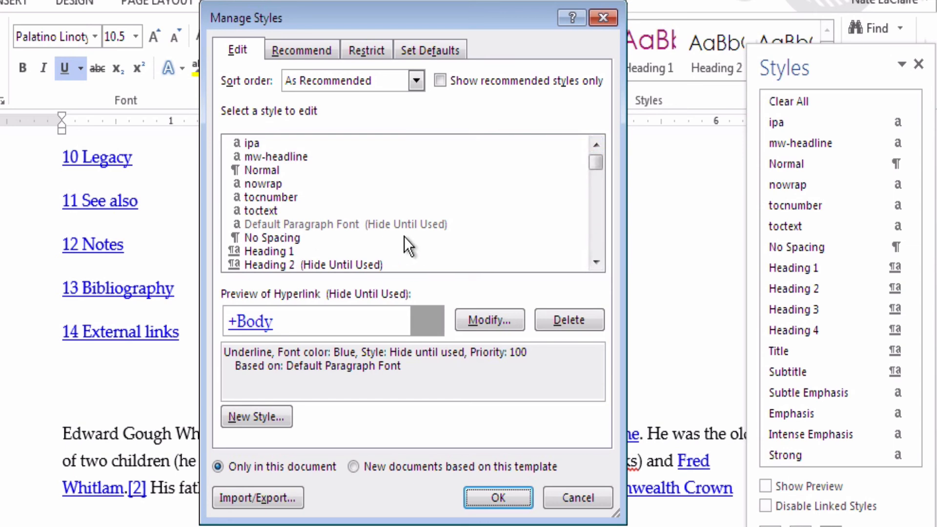
click(267, 252)
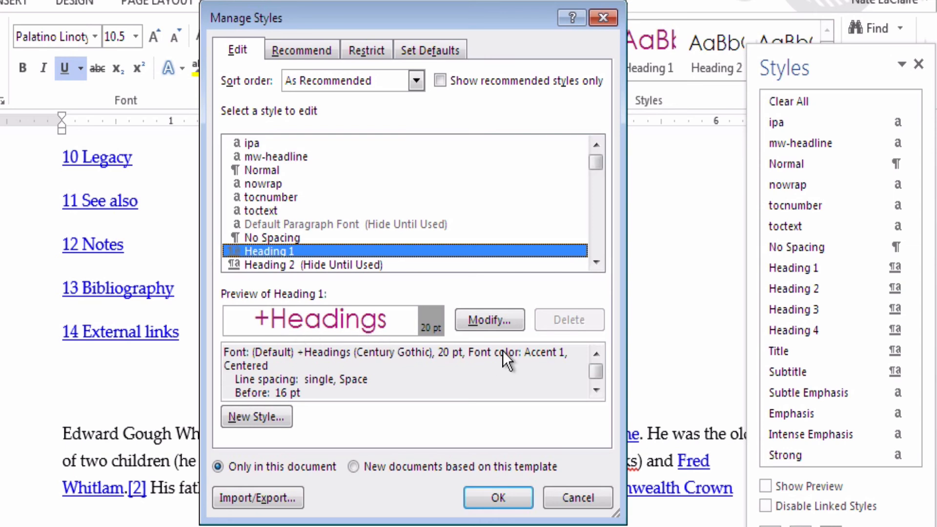
click(596, 390)
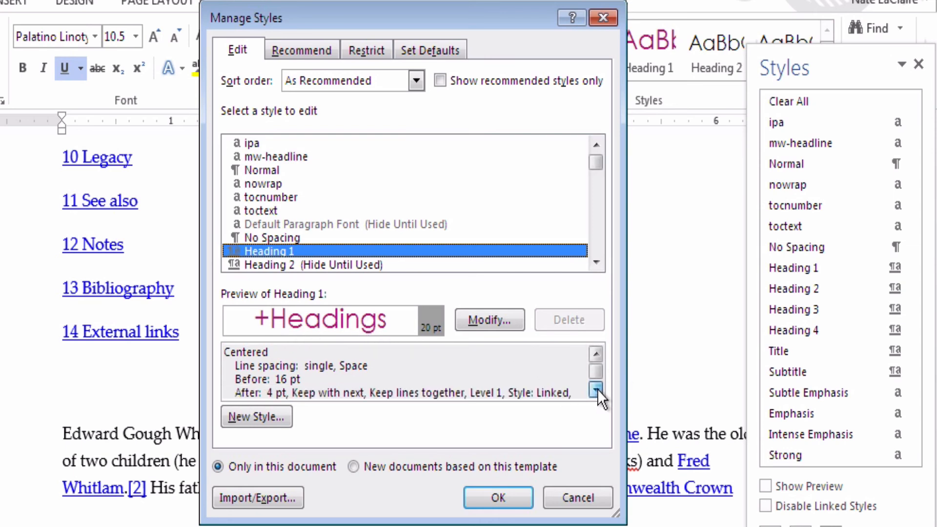
click(596, 390)
click(596, 390)
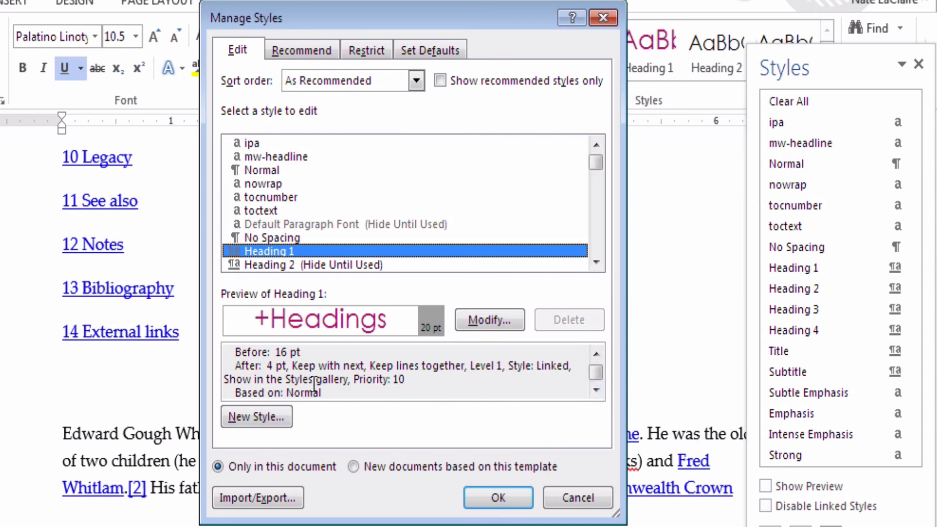
Step: Open Modify Style for Heading 1, confirm based-on and following styles stay Normal, then cancel
click(489, 319)
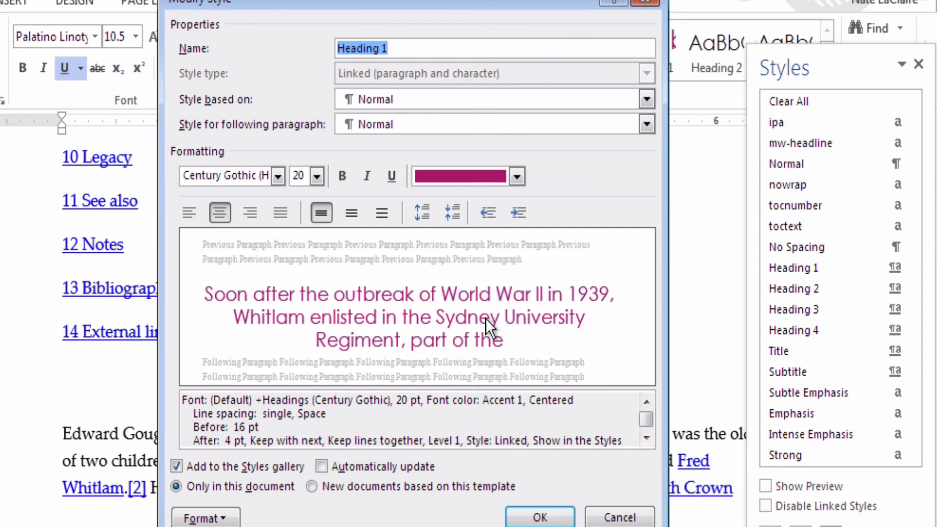
click(422, 44)
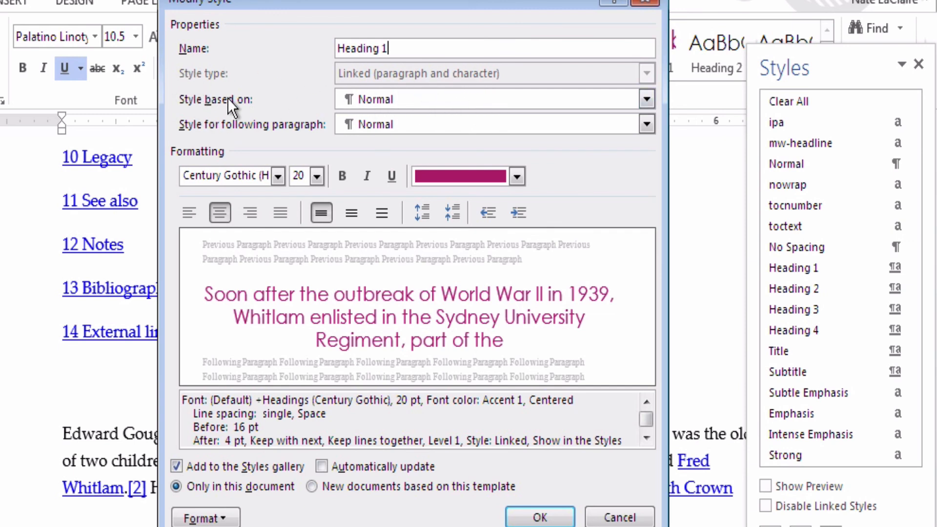
click(407, 101)
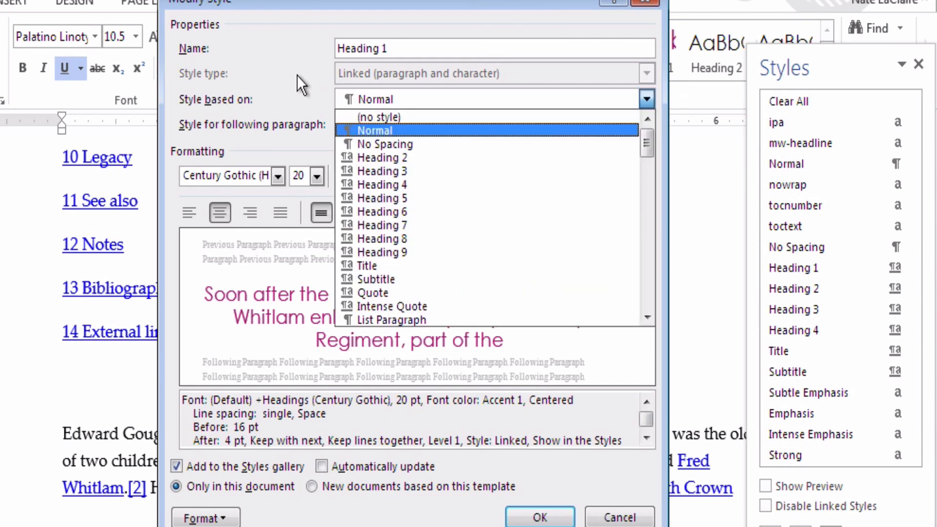
key(Escape)
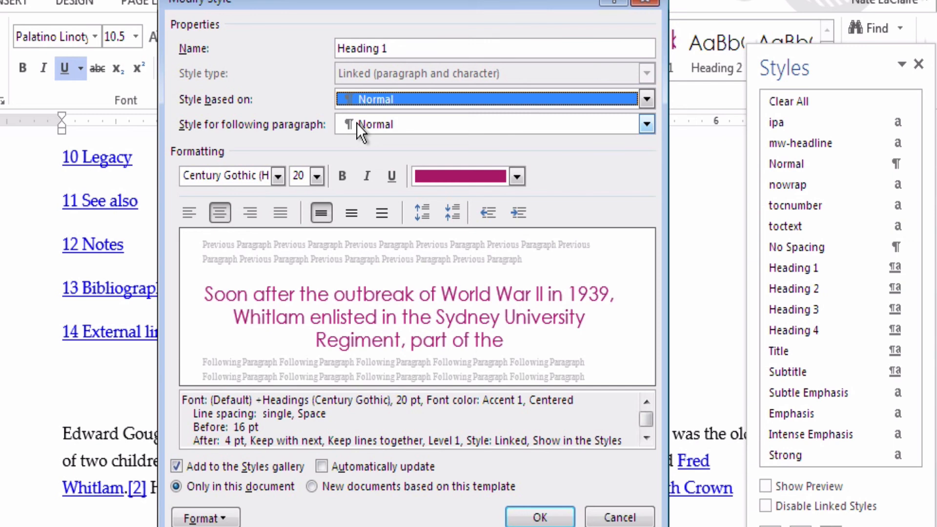
click(356, 123)
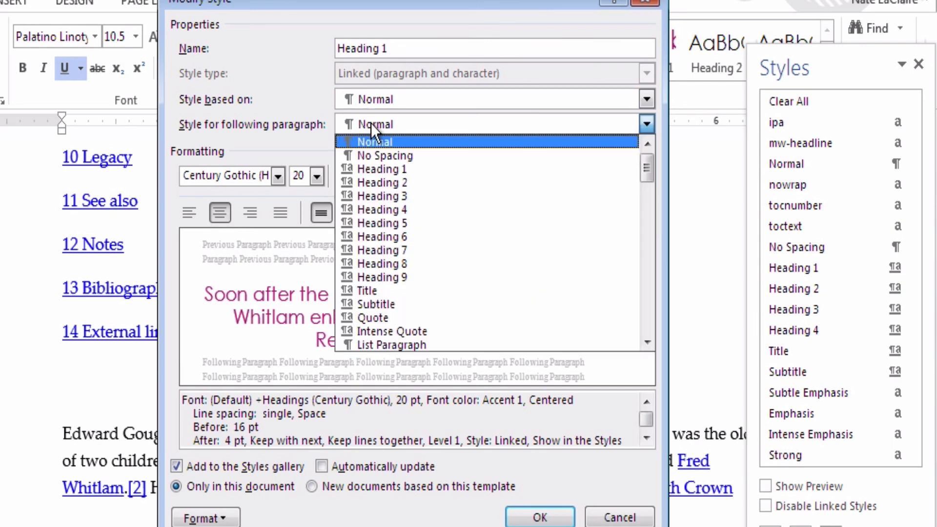
click(294, 104)
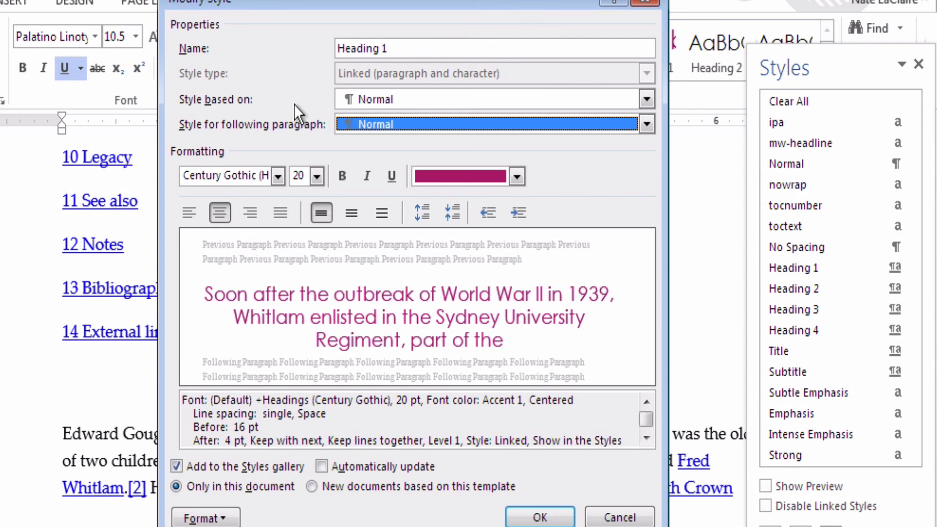
click(405, 47)
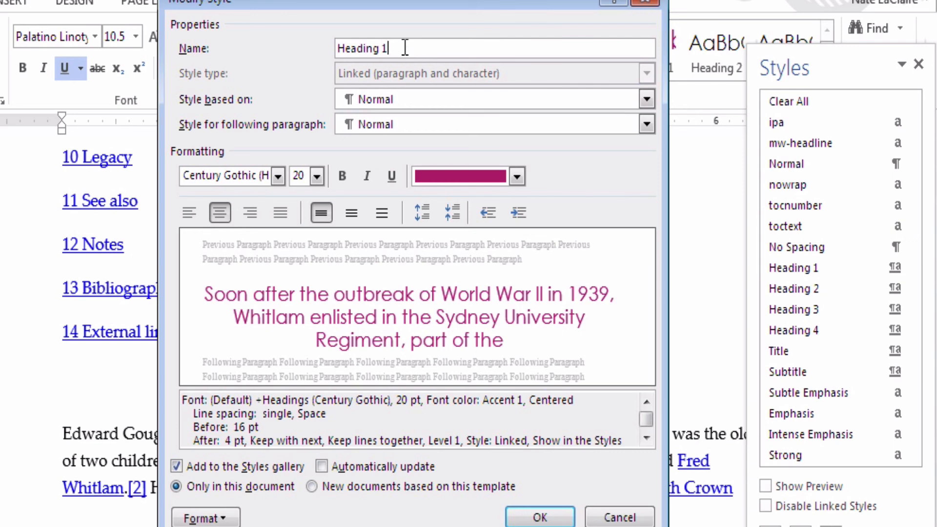
click(361, 117)
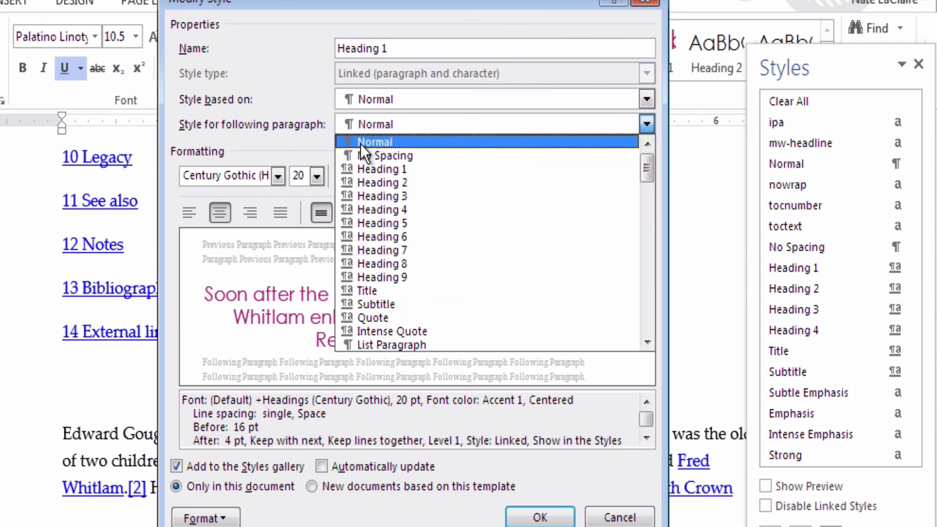
click(312, 136)
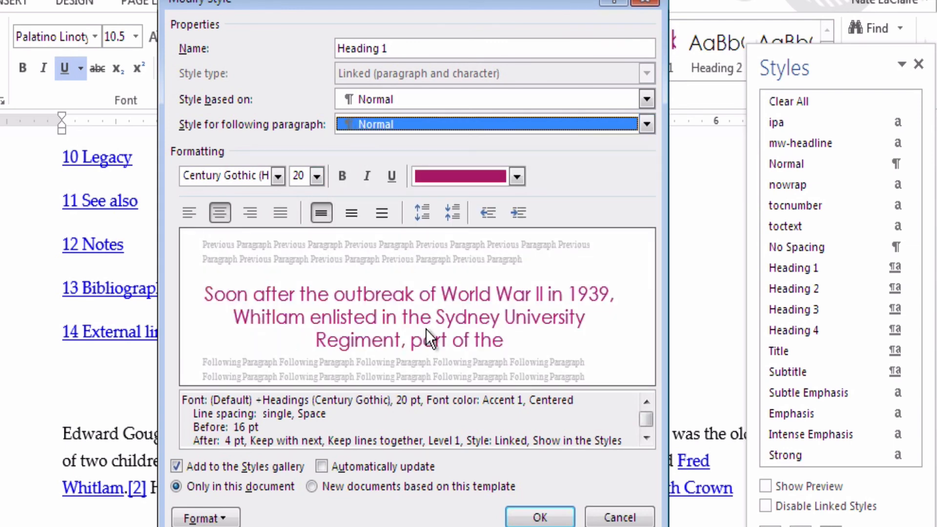
click(605, 517)
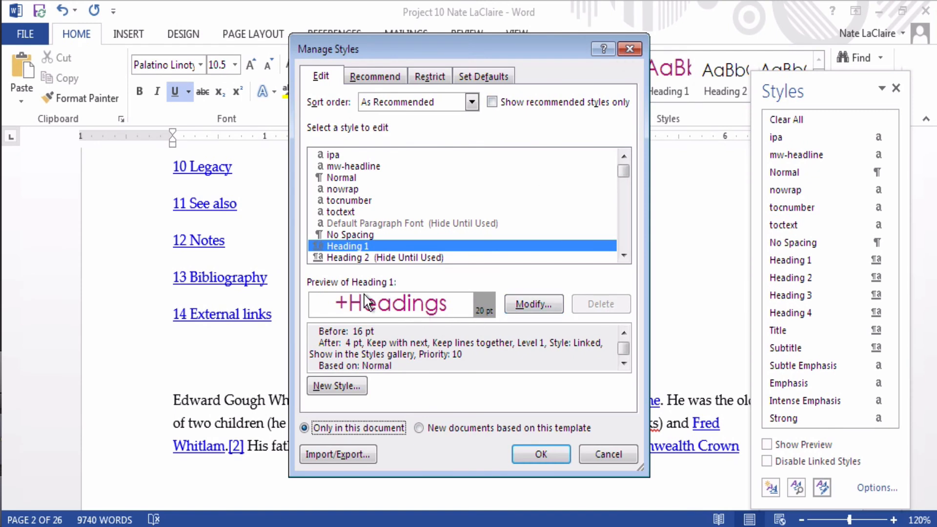
Step: Start a new linked style named Author, based on Normal and followed by Normal
click(351, 391)
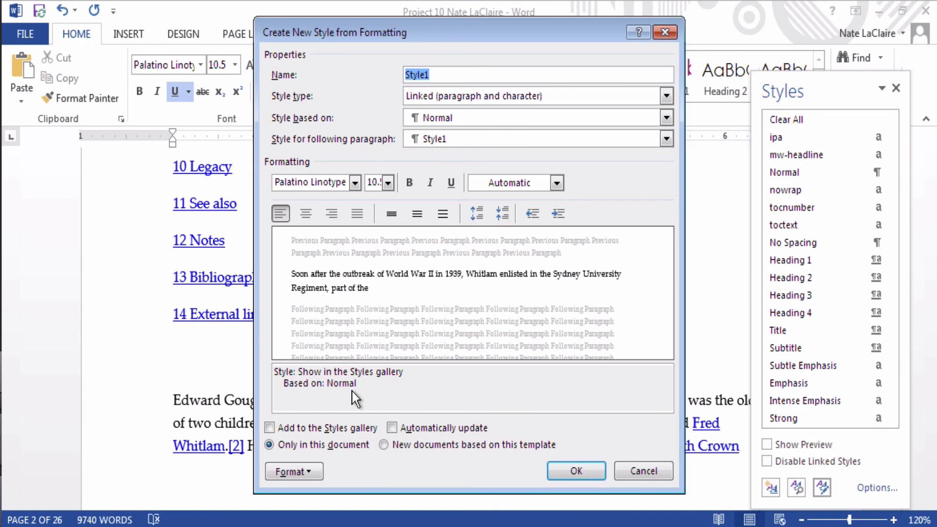
text(Author)
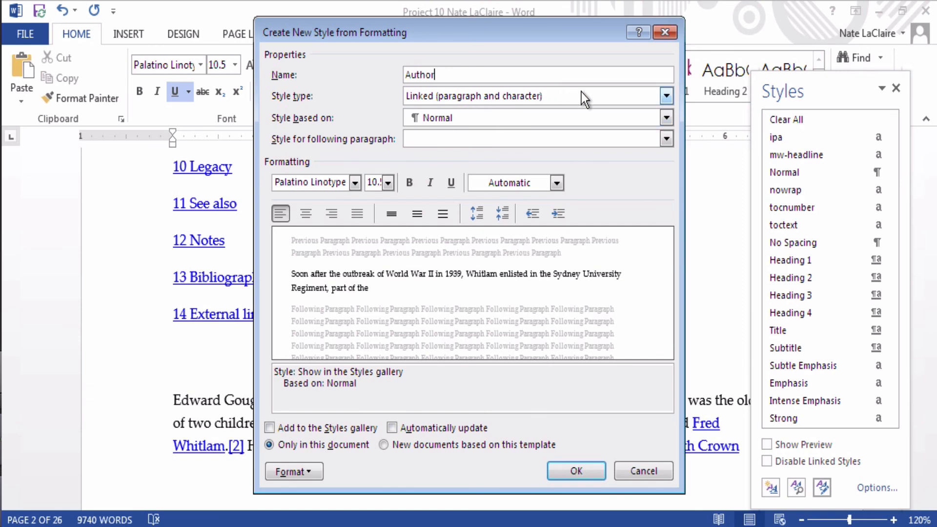
click(418, 97)
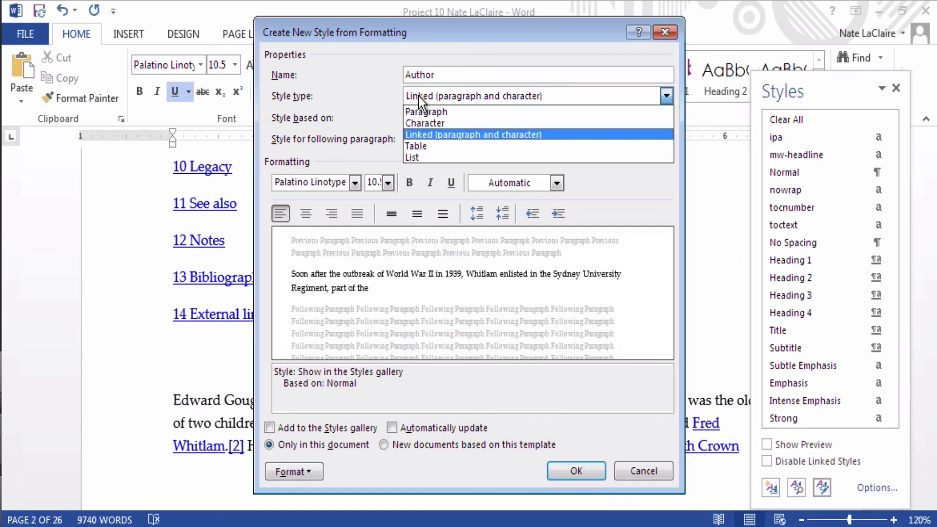
click(438, 136)
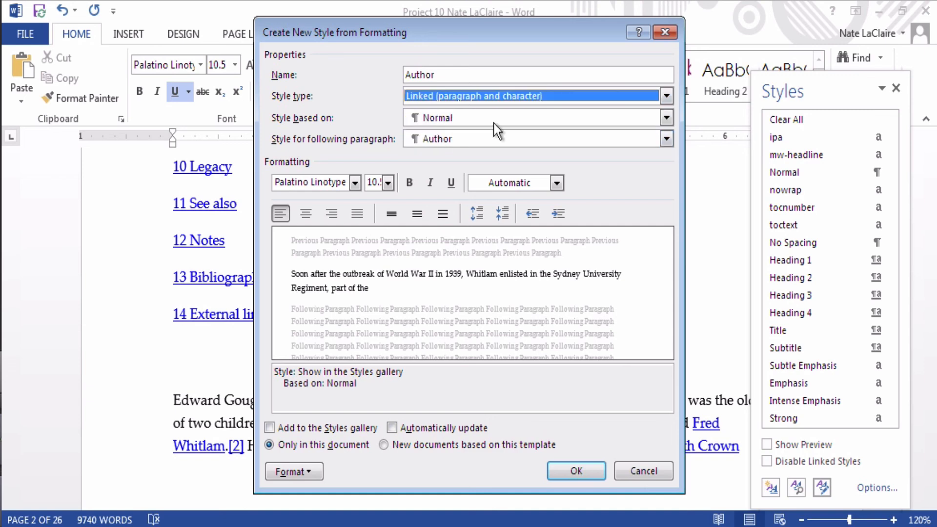
click(435, 121)
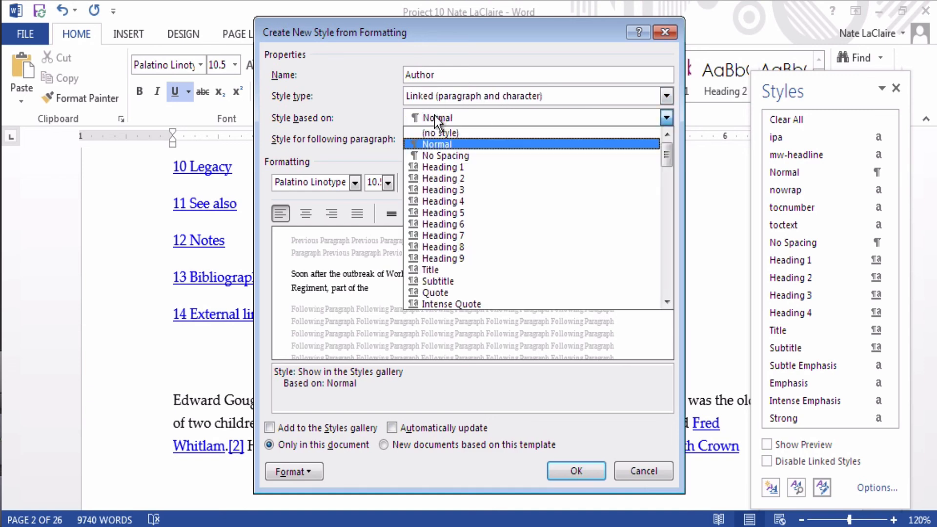
click(435, 117)
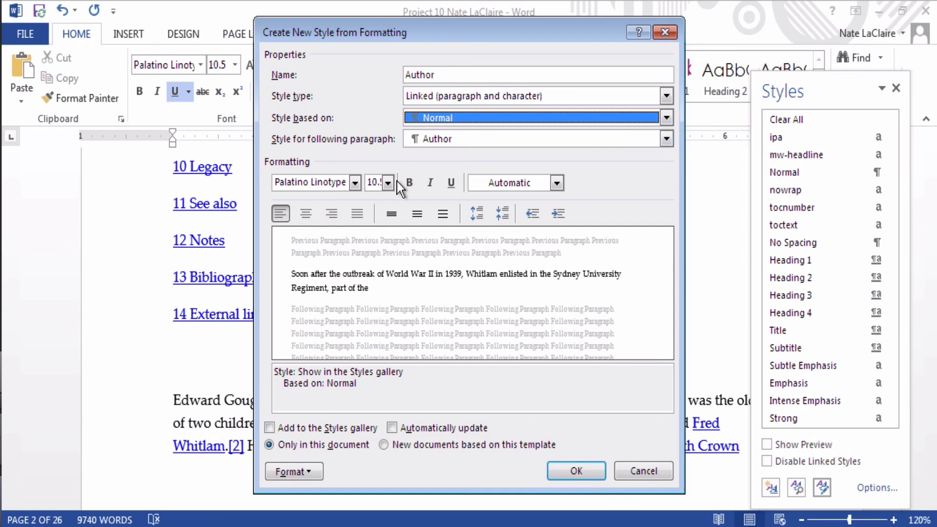
click(454, 143)
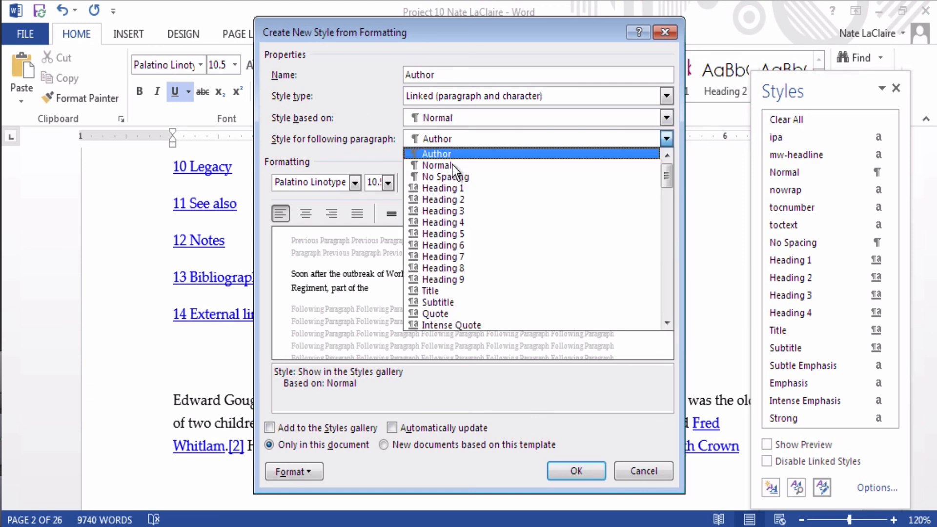
click(413, 165)
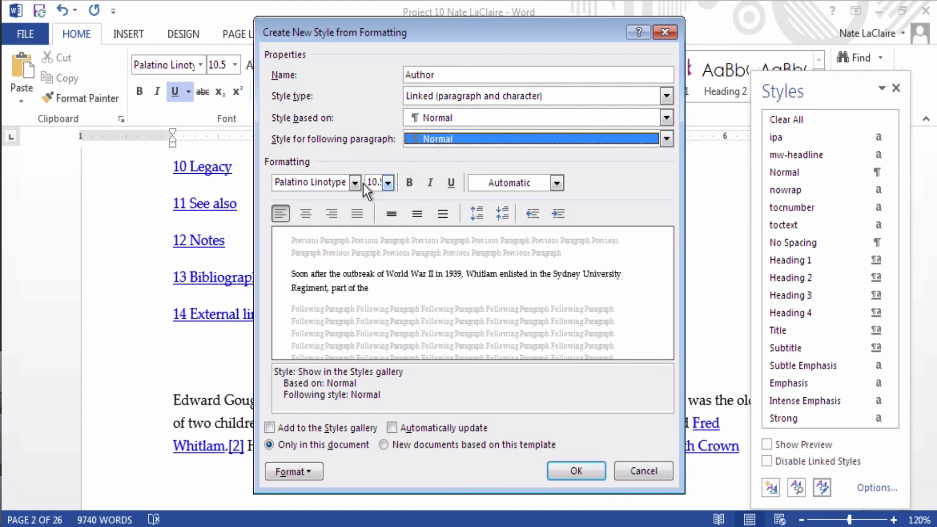
Step: Make the Author style 12 pt italic, add it to the Styles gallery, and save it
click(388, 183)
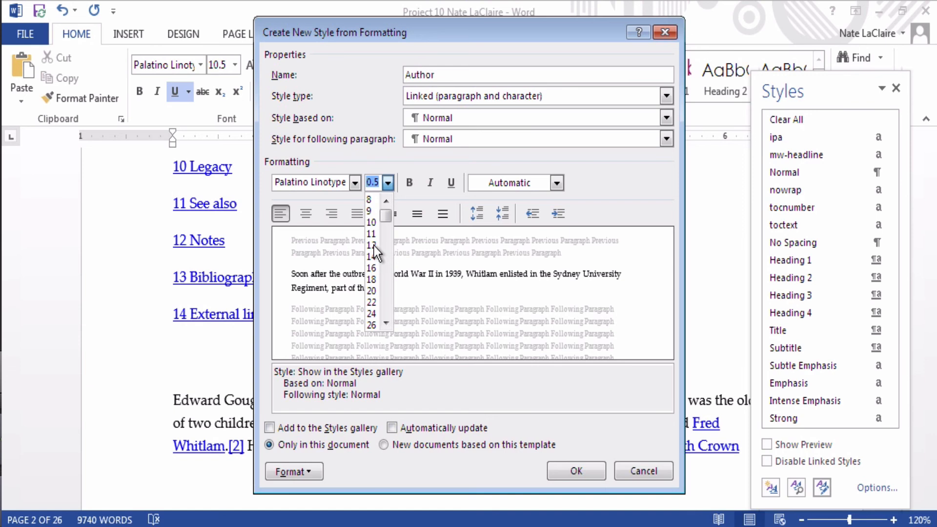
click(372, 245)
click(431, 187)
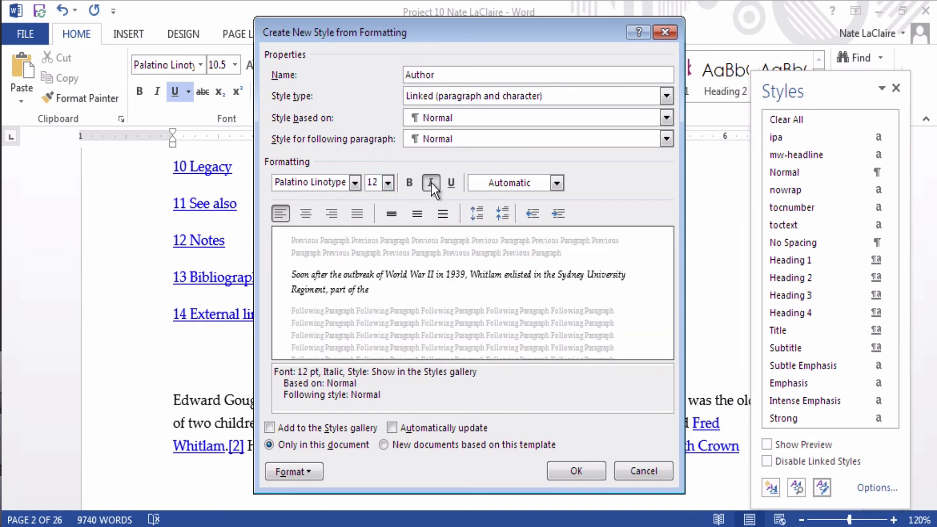
click(303, 429)
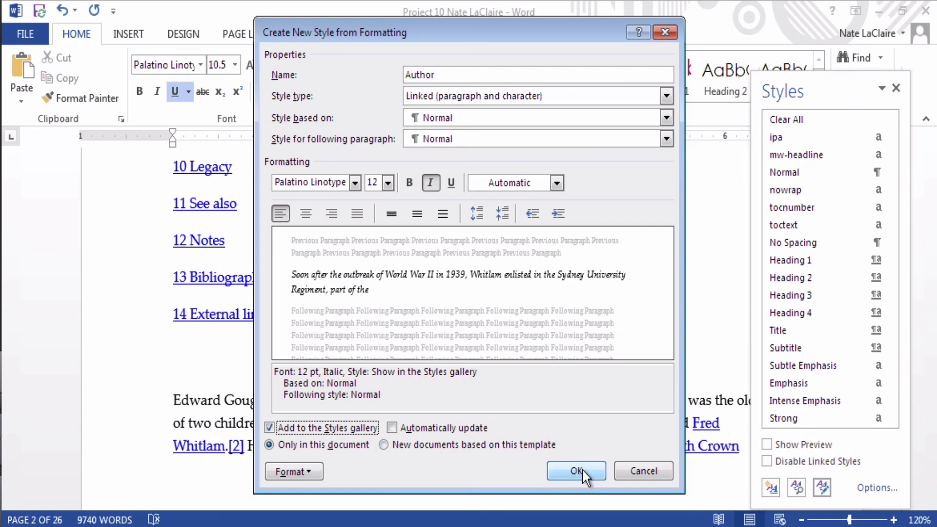
click(594, 476)
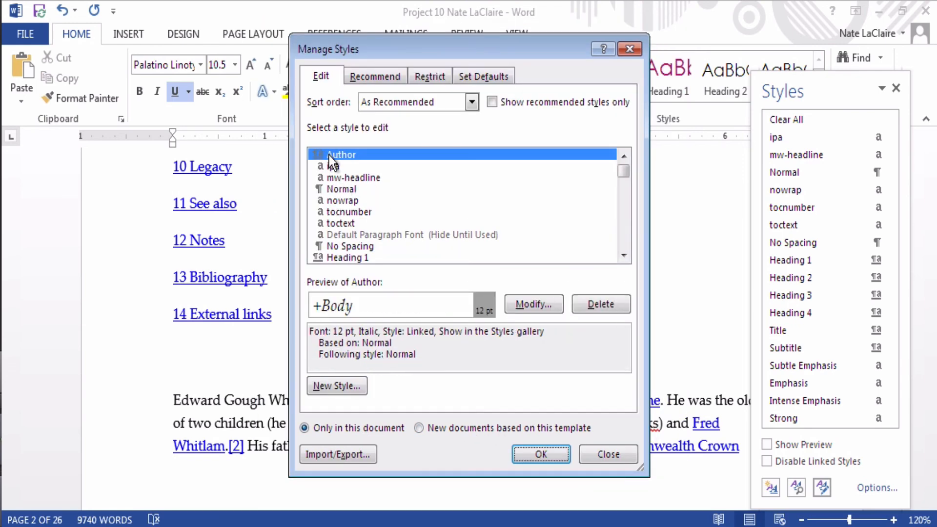
Step: Create a Title of Book style, 18 pt bold underlined, followed by Author, in the Styles gallery
click(323, 385)
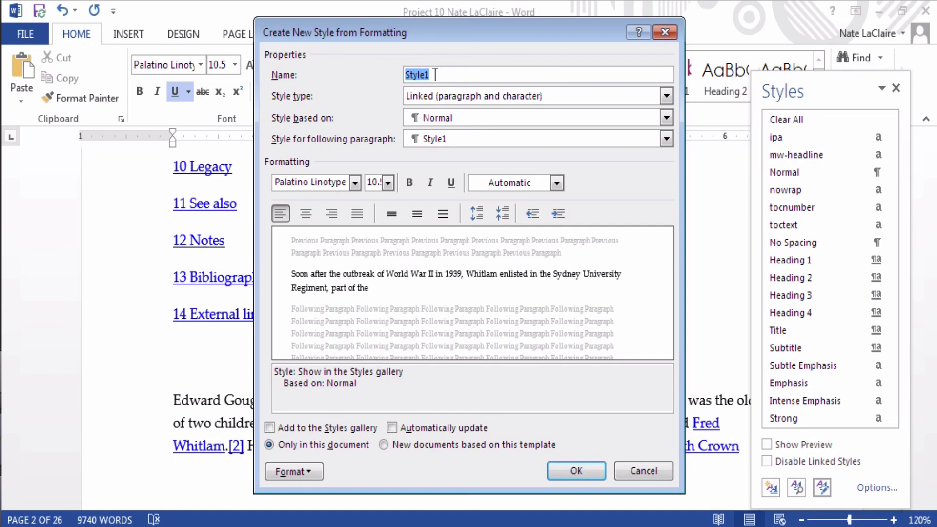
key(BackSpace)
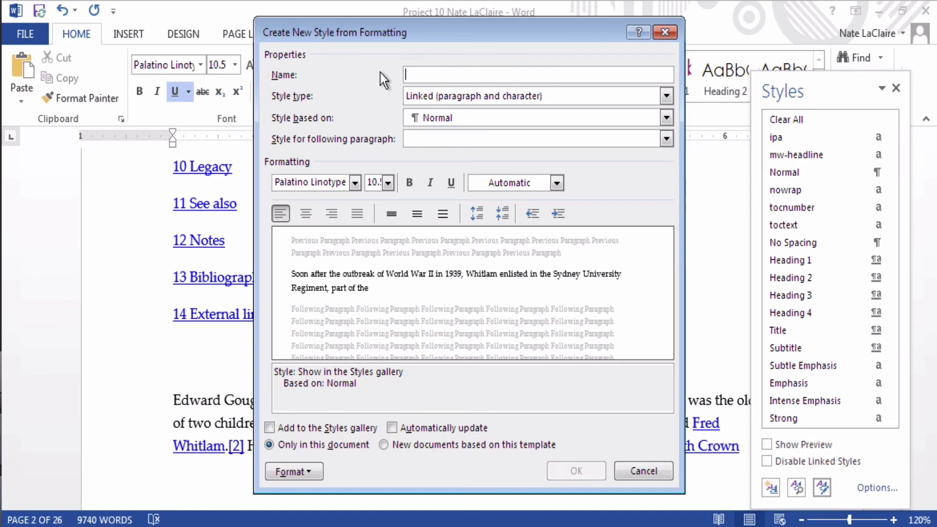
text(Title of Boo)
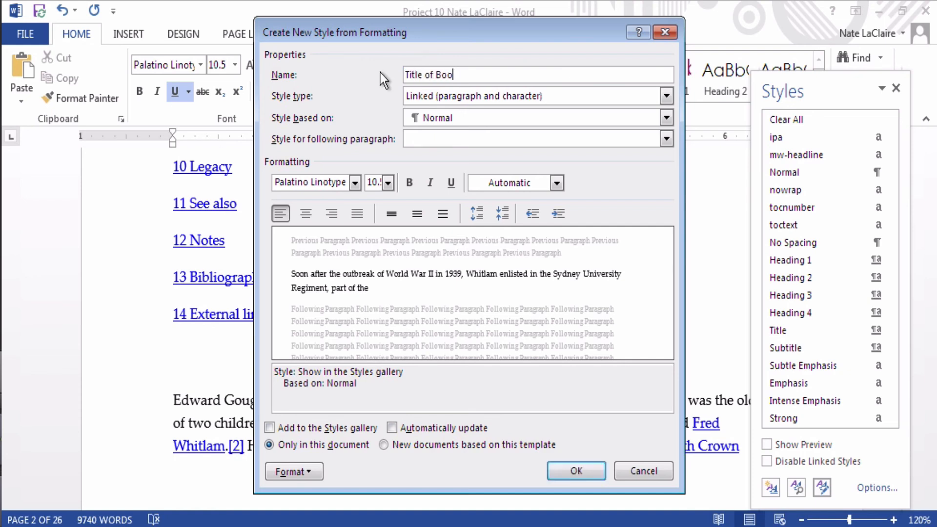
text(k)
click(423, 142)
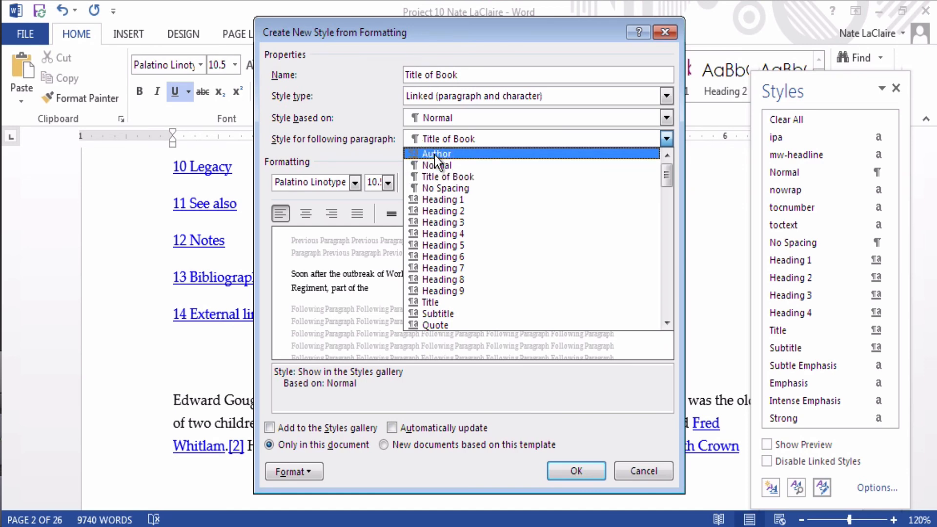
click(435, 154)
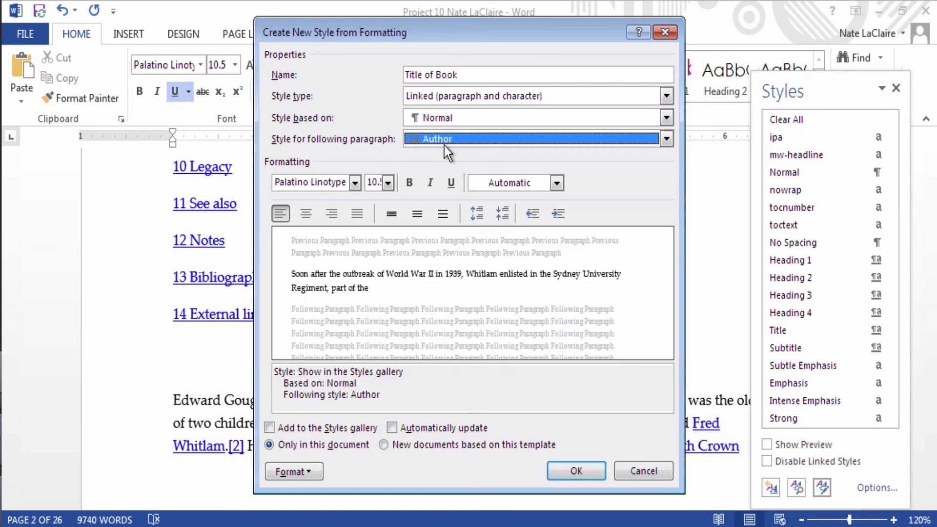
click(449, 185)
click(409, 183)
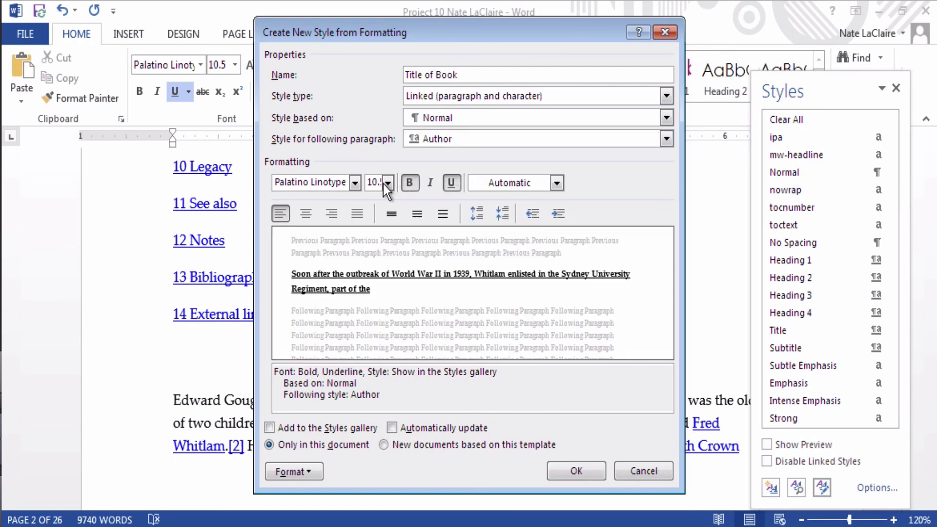
click(386, 184)
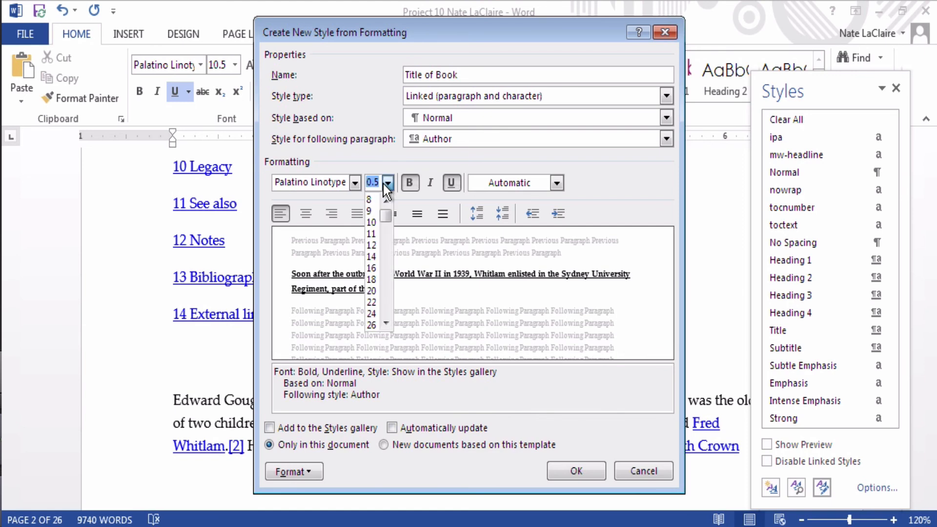
click(372, 279)
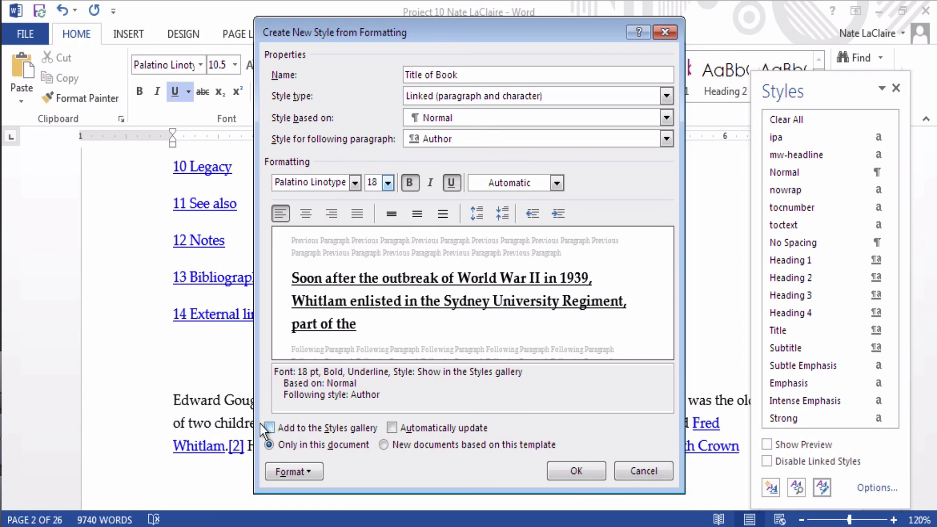
click(287, 424)
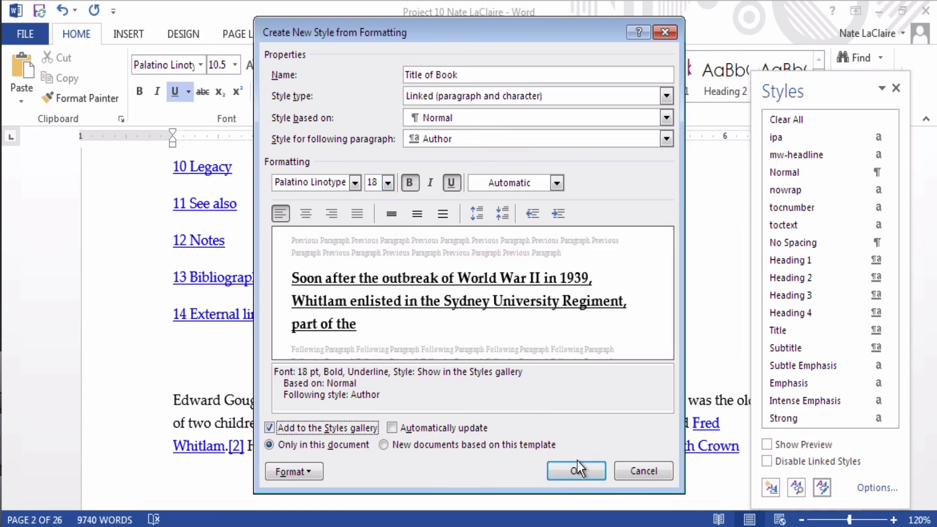
click(573, 472)
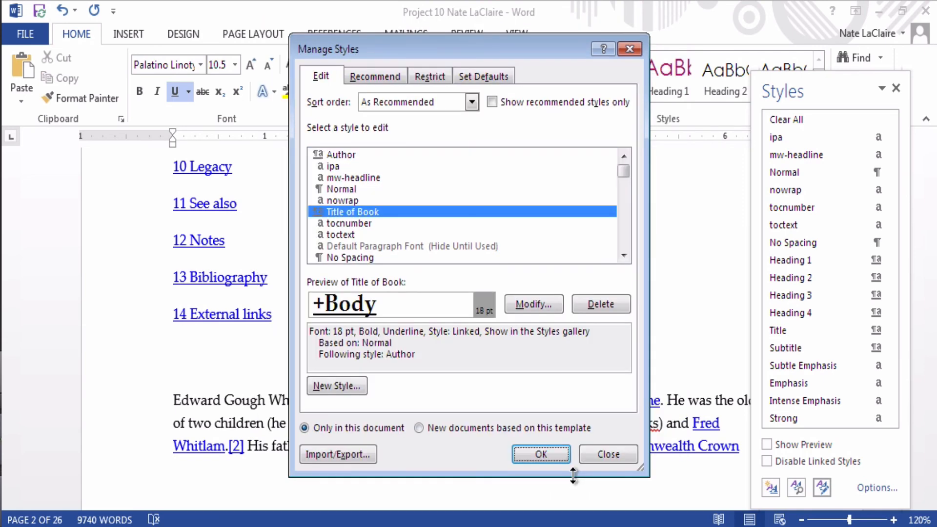
Step: Close Manage Styles and the Styles pane, then add an empty line above the GOUGH WHITLAM title
click(540, 454)
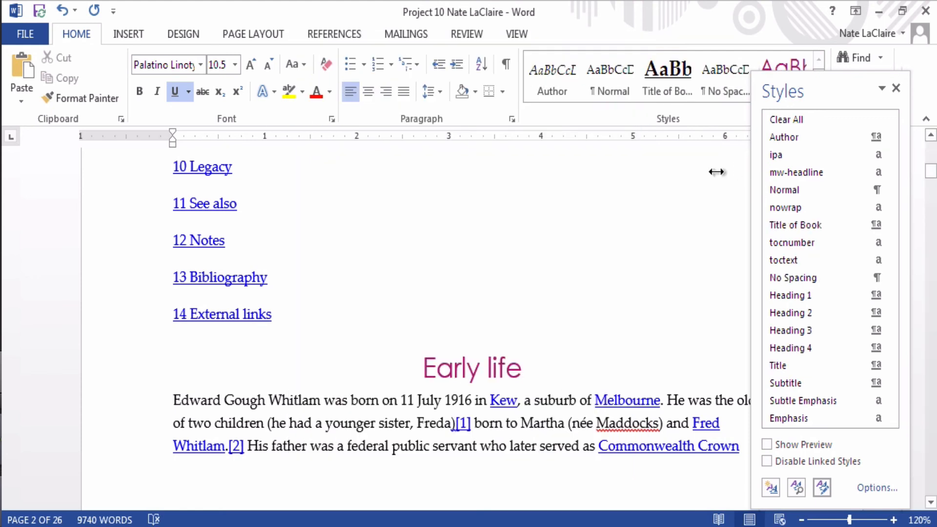
click(896, 90)
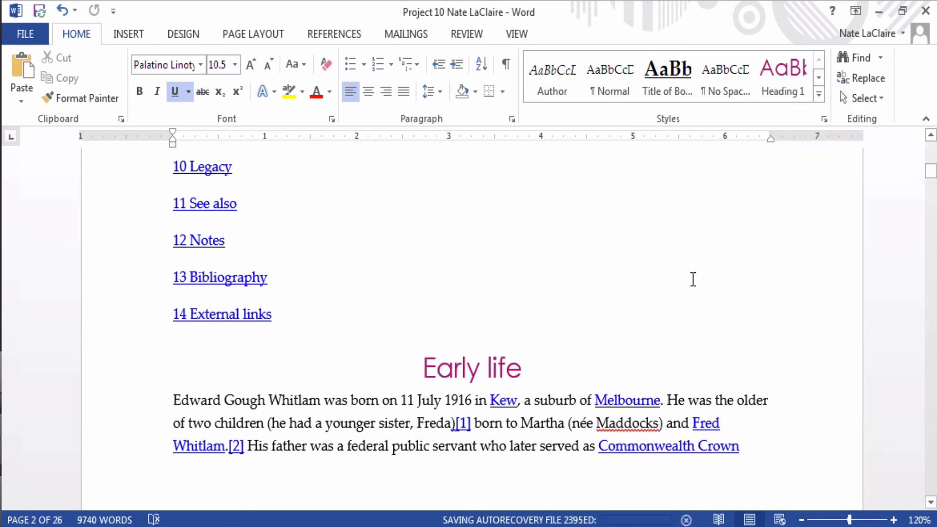
drag(930, 168, 888, 126)
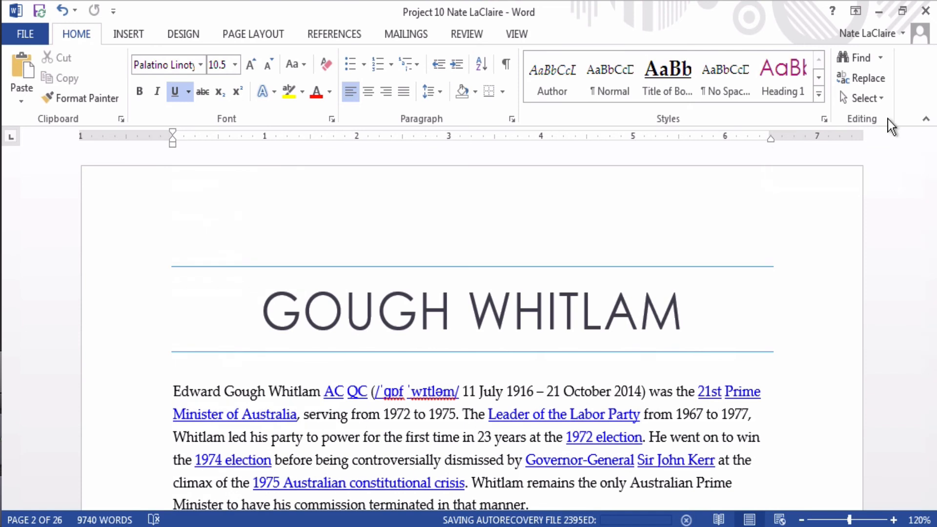
click(197, 281)
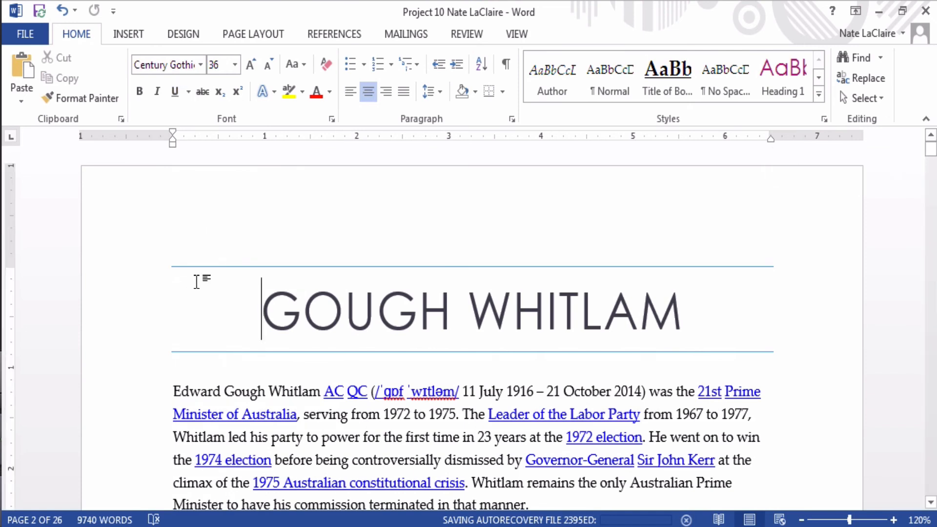
key(Return)
key(Return)
key(Up)
key(Up)
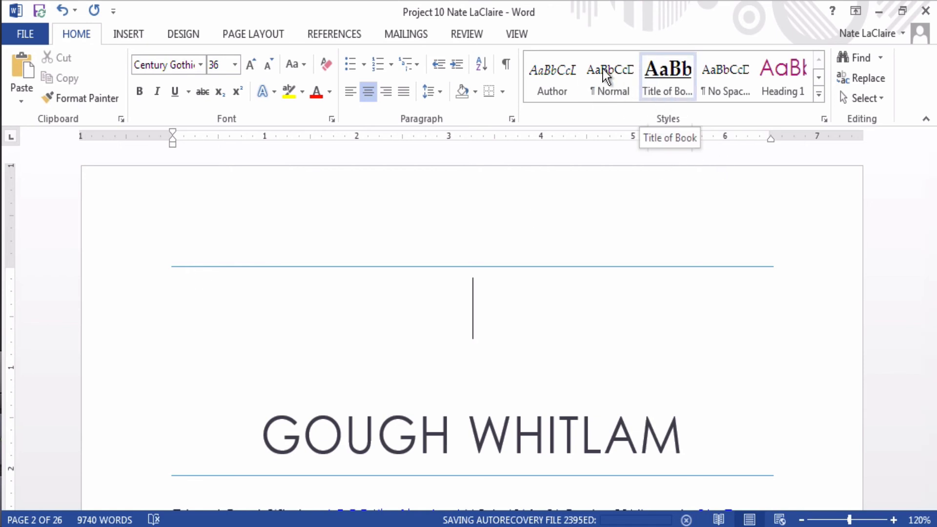
Step: Type 'Gray Mountain' in Title of Book style, an author byline, 'My review here...', then save
click(671, 79)
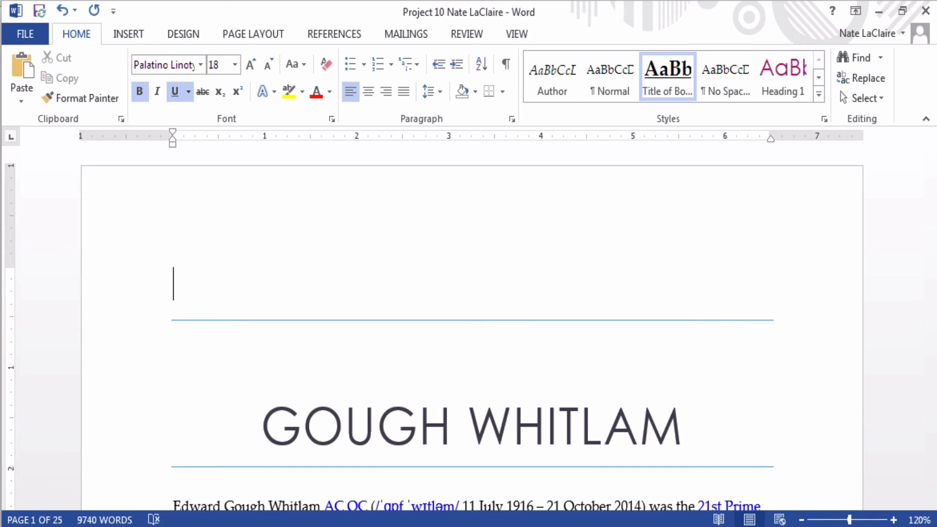
text(Gray )
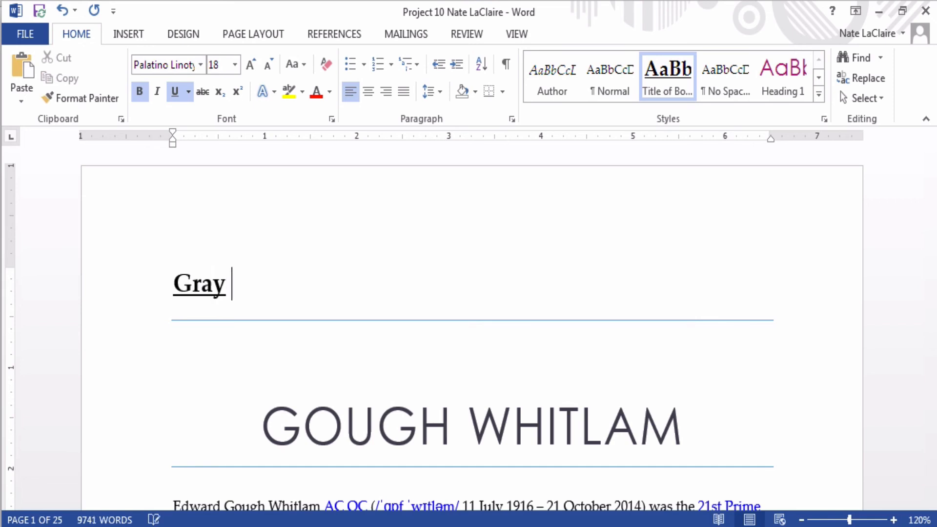
text(Mountain)
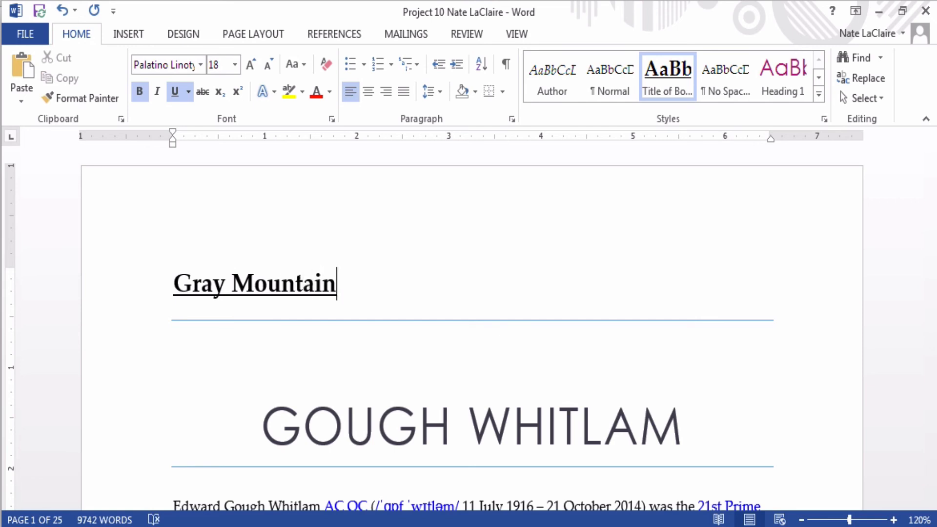
key(Return)
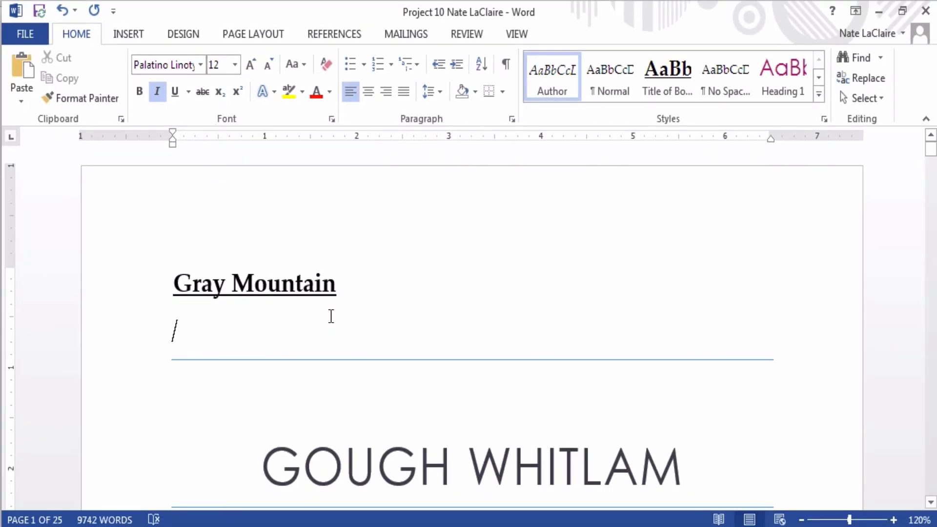
text(By John G)
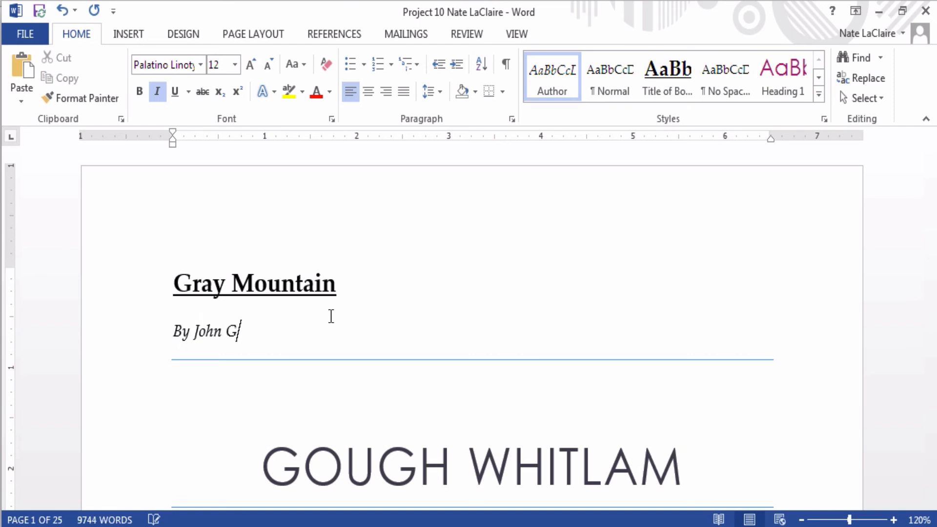
text(risham)
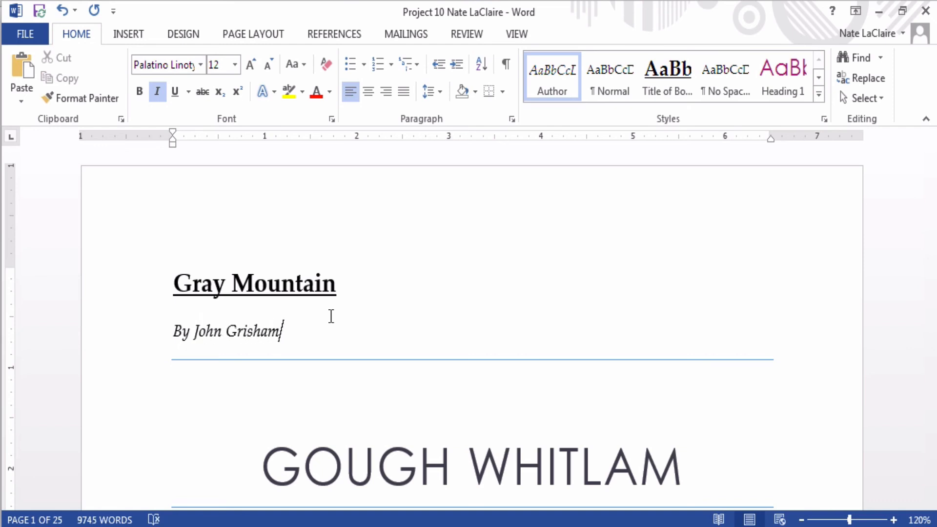
key(Return)
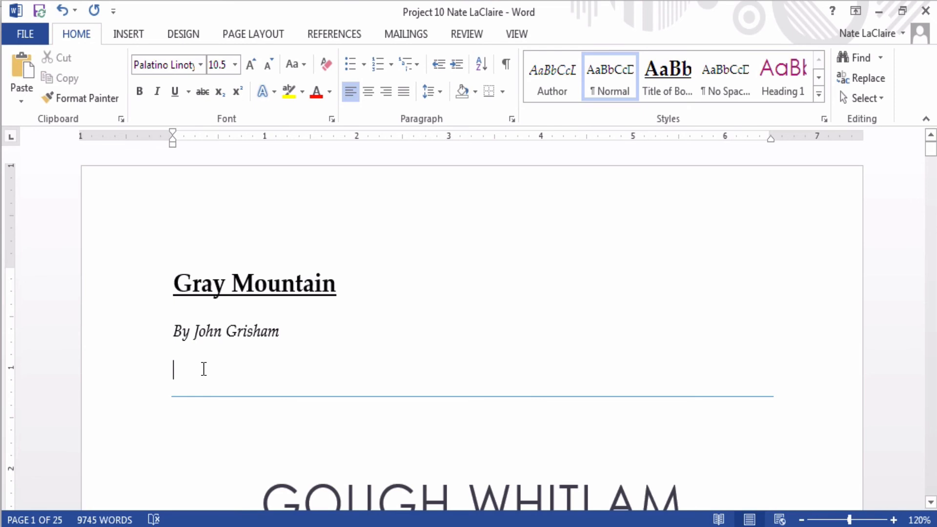
text(My )
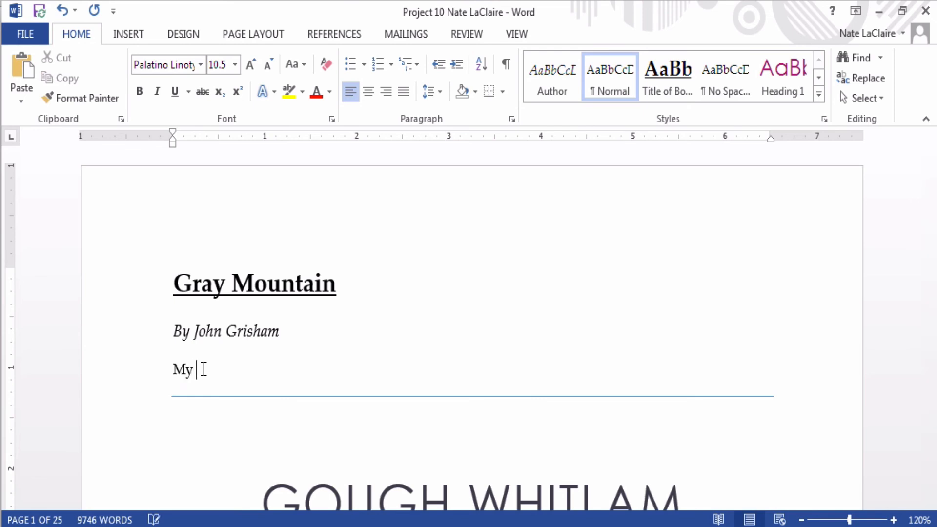
text(review here...)
key(Return)
key(Return)
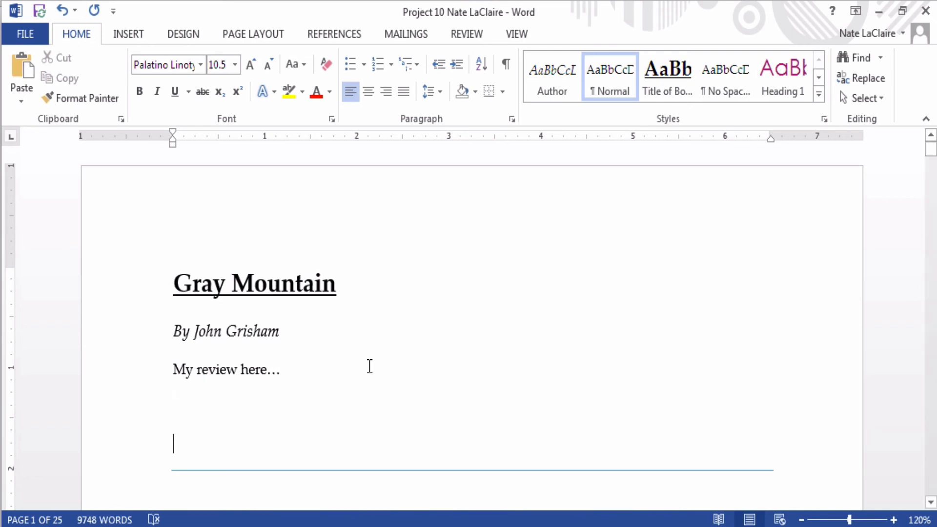
scroll(369, 366, down, 1)
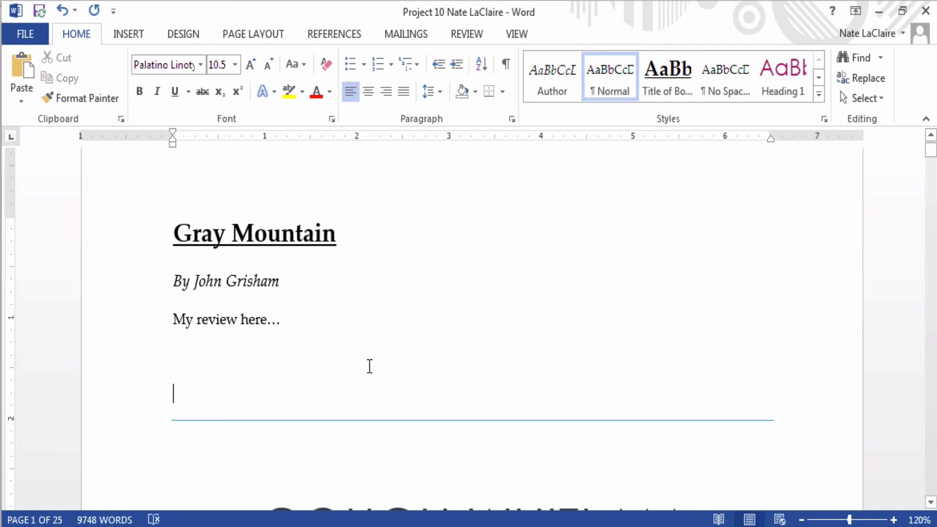
scroll(369, 367, up, 1)
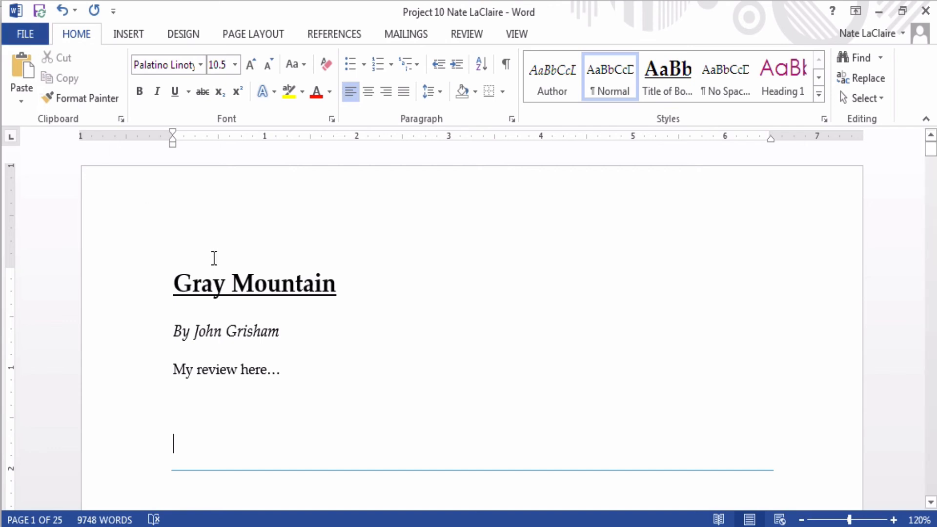
click(45, 8)
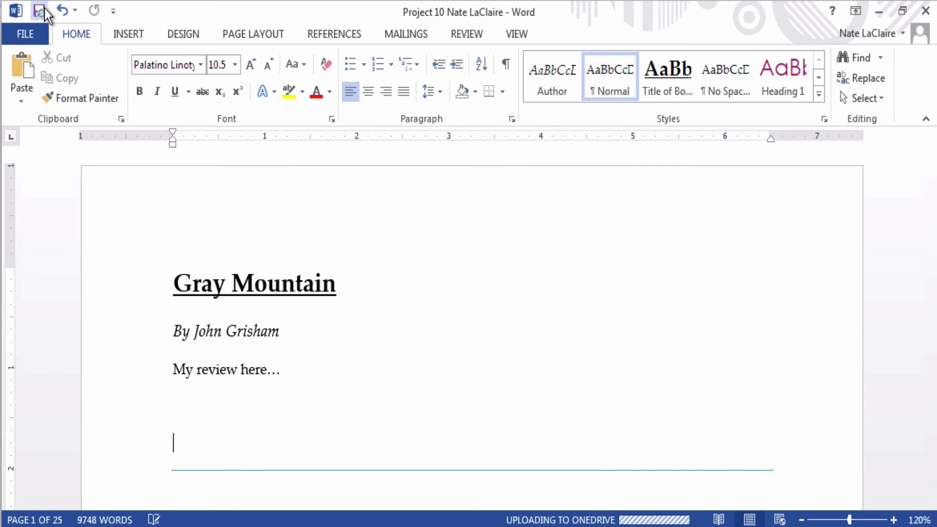